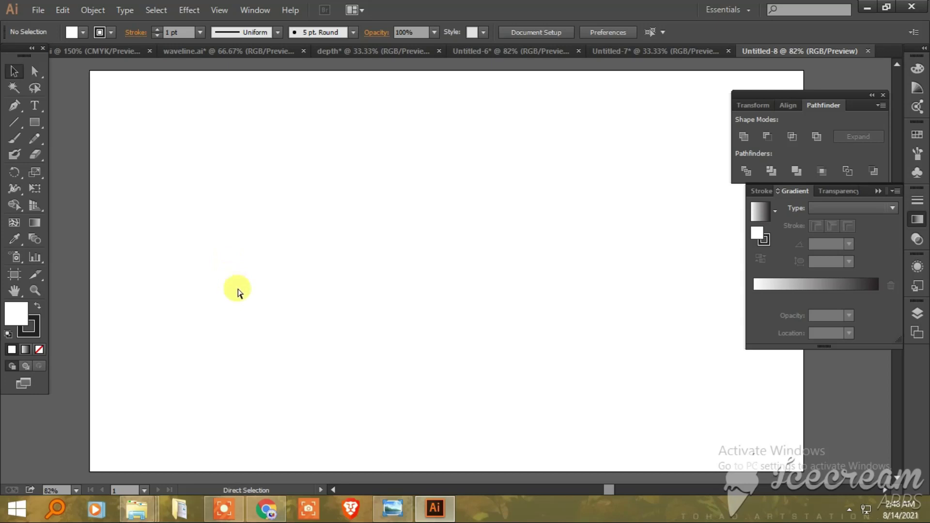
- Draw a trial freehand blob outline with the Pencil tool near the artboard centre
key("ctrl+minus")
left_click_drag(473, 299, 327, 299)
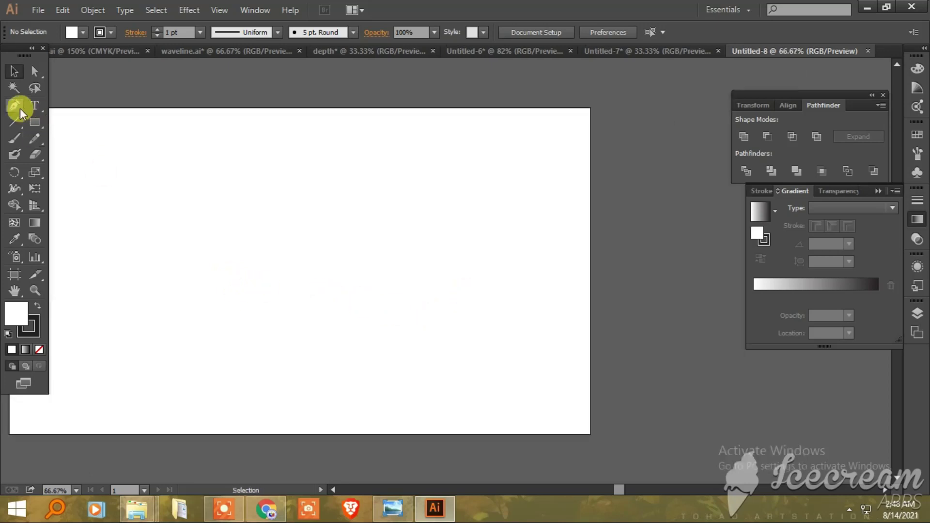
left_click(16, 140)
left_click(31, 140)
left_click_drag(31, 140, 94, 141)
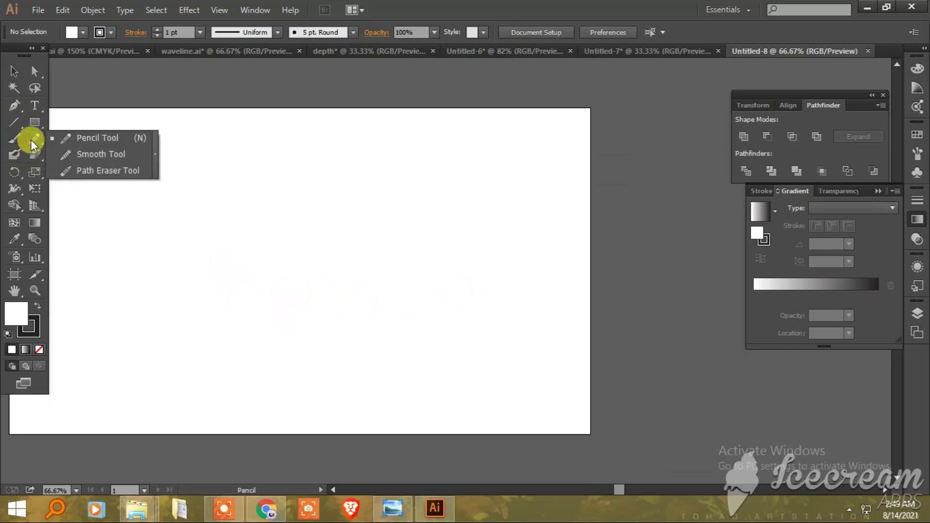
left_click_drag(307, 287, 403, 283)
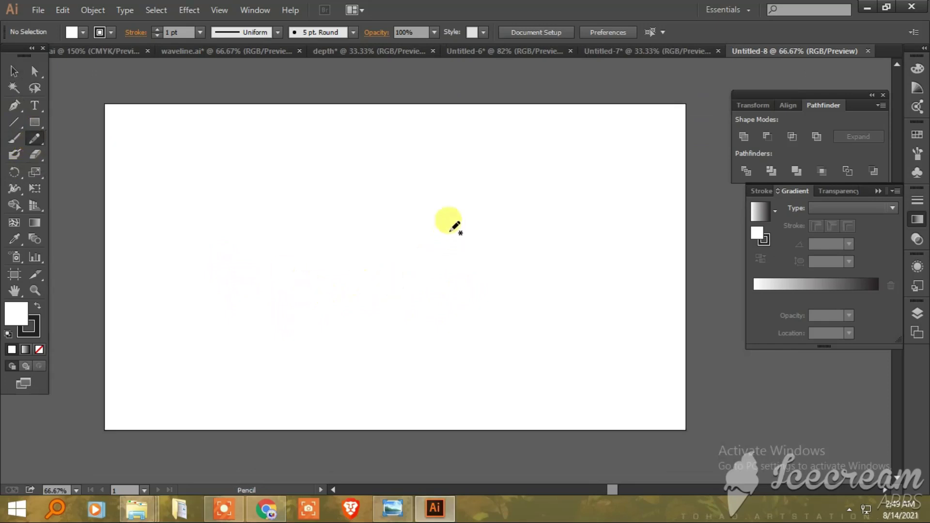
mouse_move(421, 220)
left_mouse_down()
mouse_move(432, 260)
mouse_move(514, 255)
mouse_move(467, 217)
left_mouse_up()
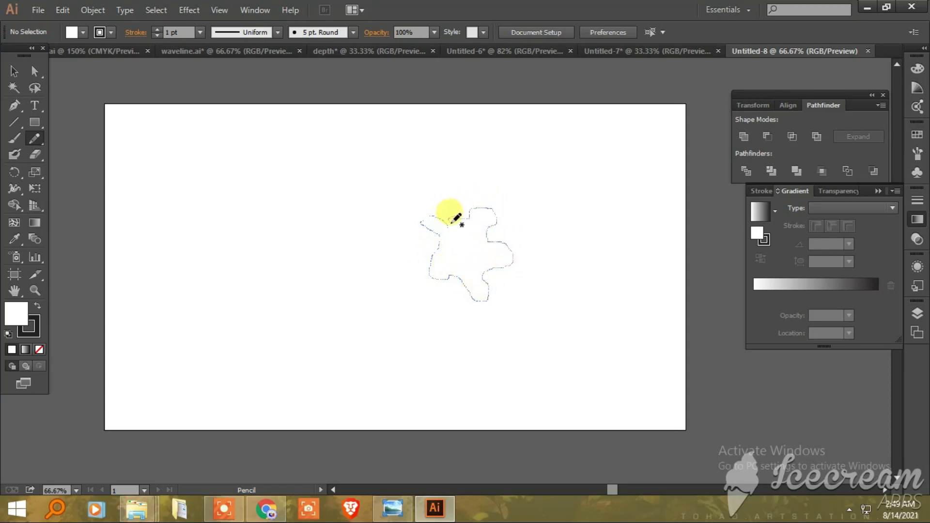
left_click_drag(447, 231, 445, 230)
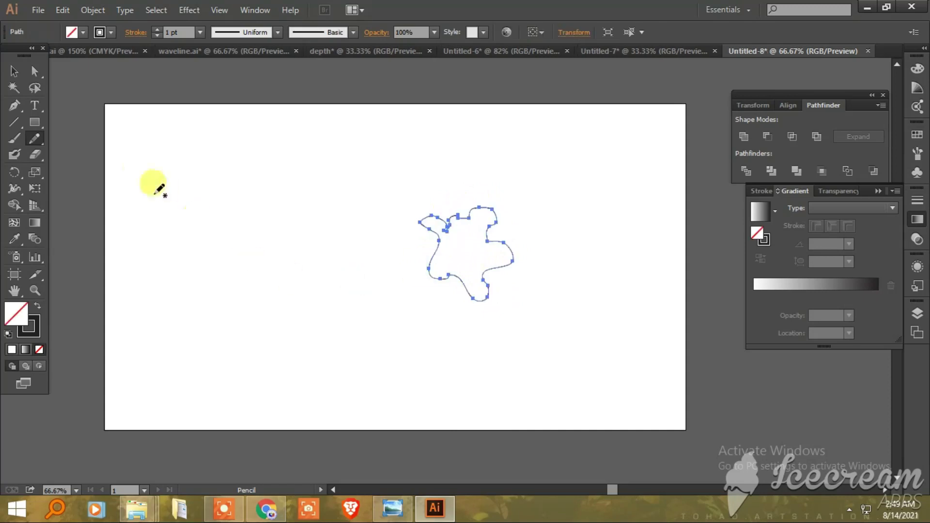
- Zoom in to inspect the trial outline, then undo it
left_click(14, 72)
key("ctrl+plus")
key("ctrl+plus")
key("ctrl+plus")
key("n")
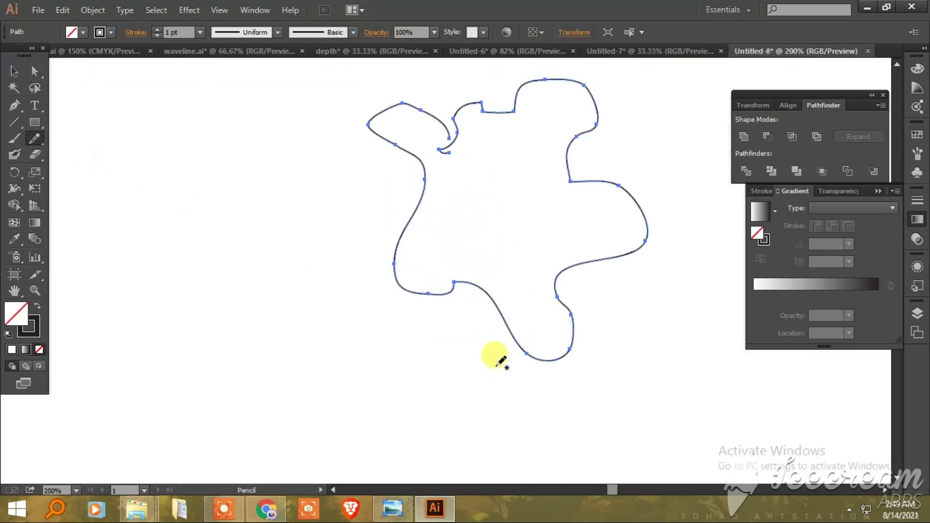
left_click(30, 72)
key("ctrl+plus")
key("ctrl+plus")
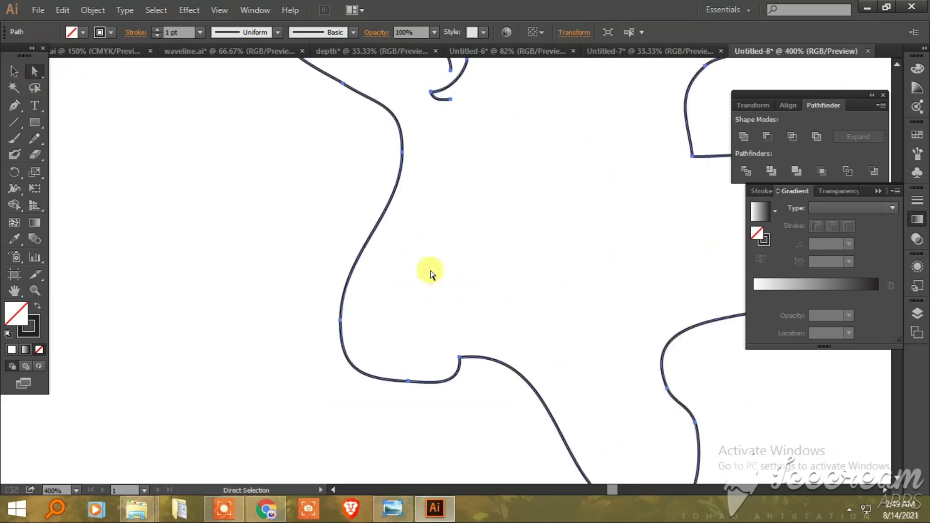
key("ctrl+z")
key("ctrl+z")
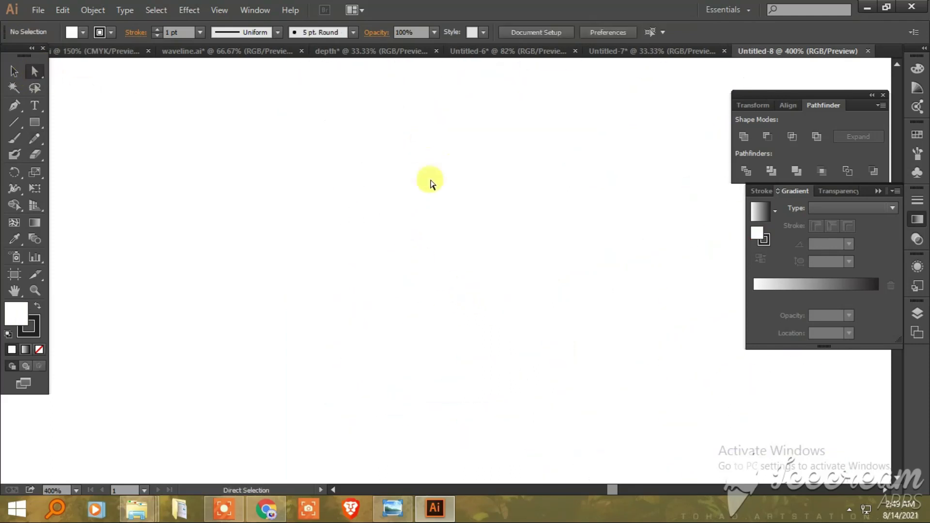
key("ctrl+minus")
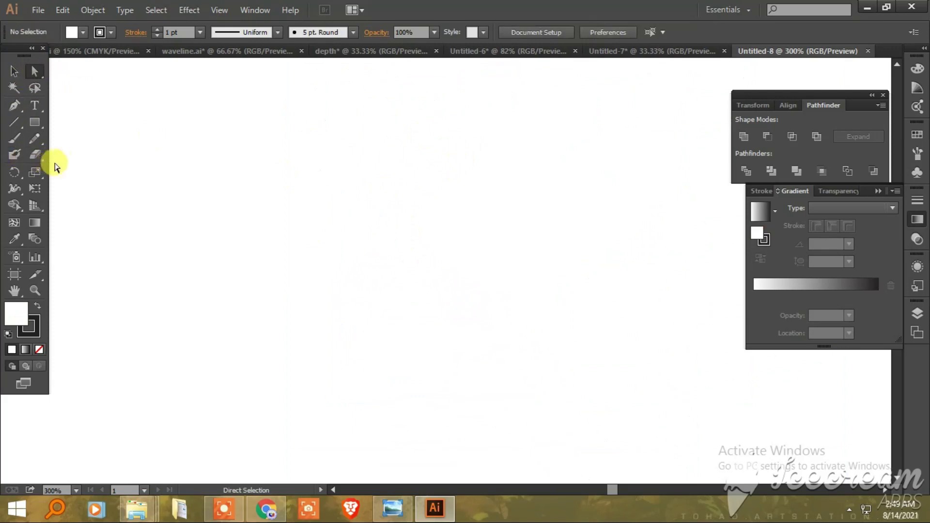
- Redraw a closed wavy blob outline with the Pencil tool and frame it in view
left_click(33, 147)
mouse_move(556, 91)
left_mouse_down()
mouse_move(486, 206)
mouse_move(618, 214)
mouse_move(619, 145)
mouse_move(581, 76)
left_mouse_up()
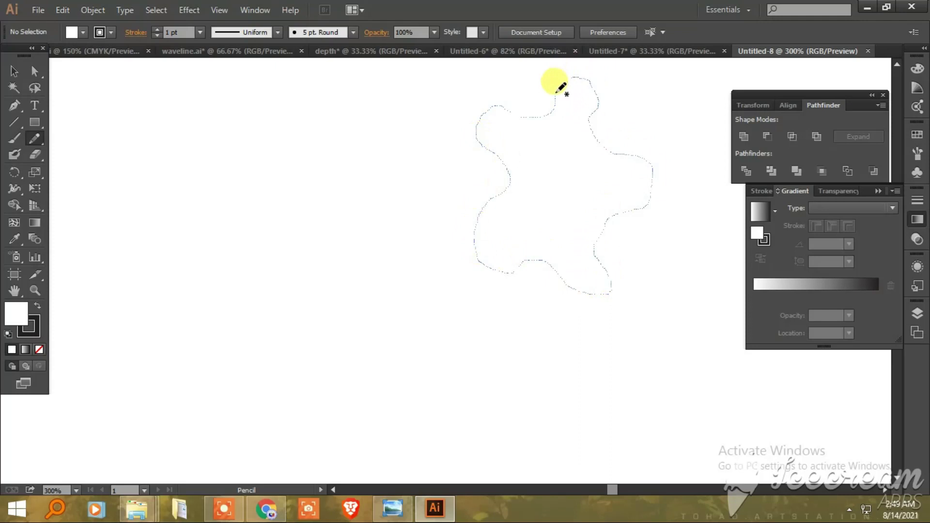
left_click_drag(557, 91, 555, 93)
left_click(14, 71)
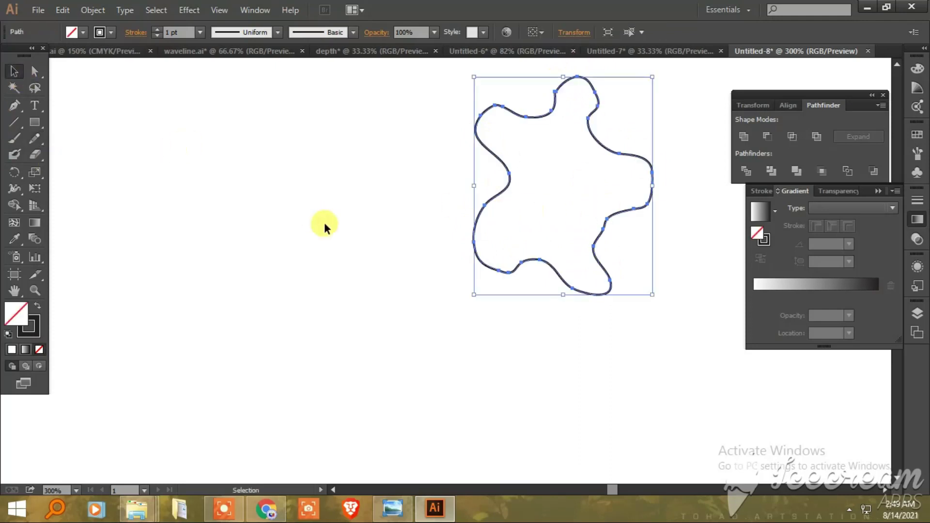
left_click(325, 222)
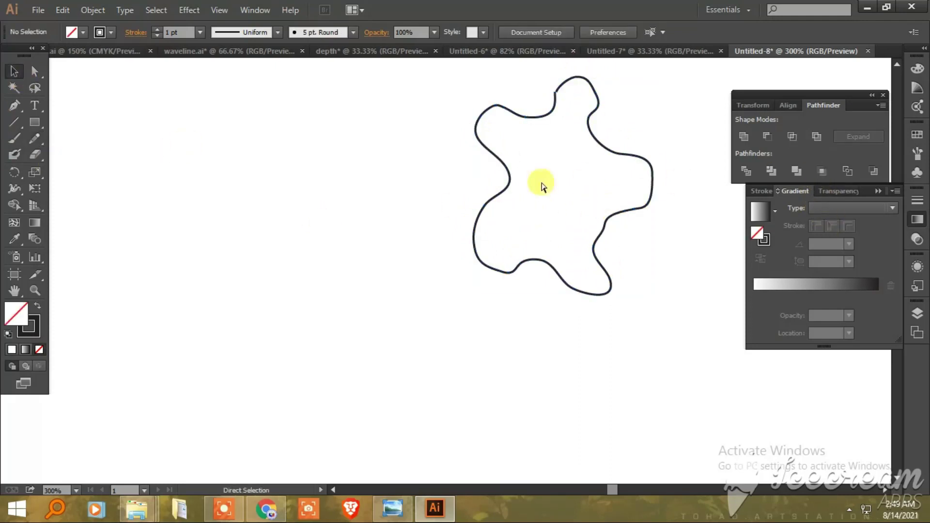
key("ctrl+0")
key("ctrl+plus")
key("ctrl+plus")
key("ctrl+plus")
key("ctrl+plus")
key("ctrl+plus")
left_click_drag(602, 150, 397, 366)
- Nudge the blob's top anchor point slightly left with the Direct Selection tool
left_click(35, 71)
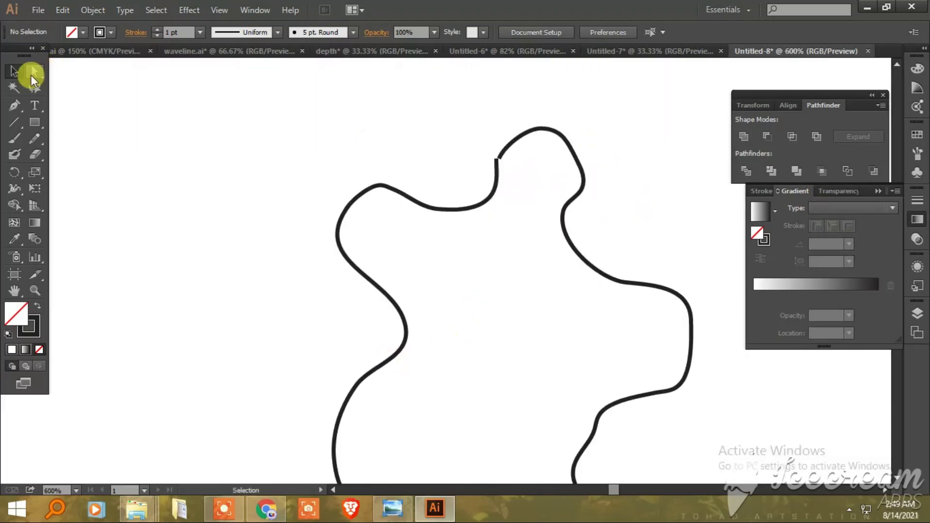
left_click(501, 156)
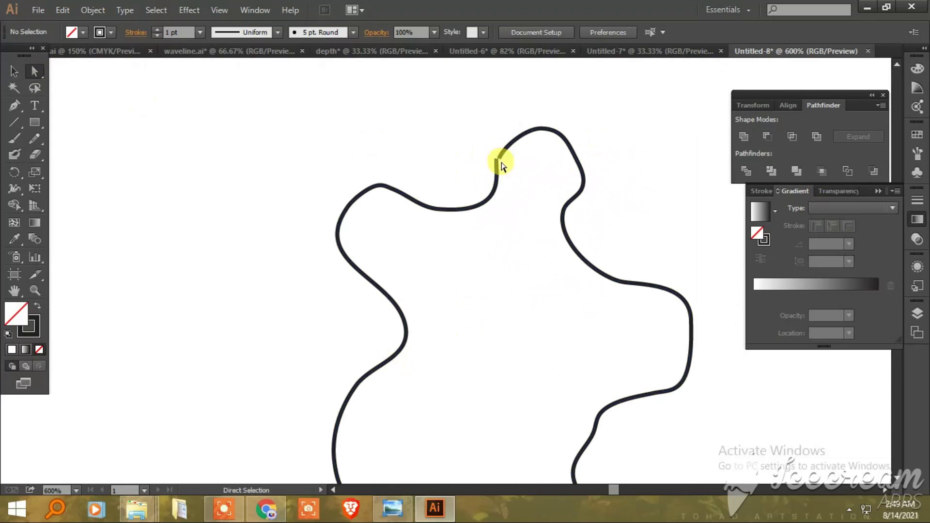
left_click(502, 161)
left_click_drag(502, 162, 501, 163)
left_click(17, 74)
left_click(214, 188)
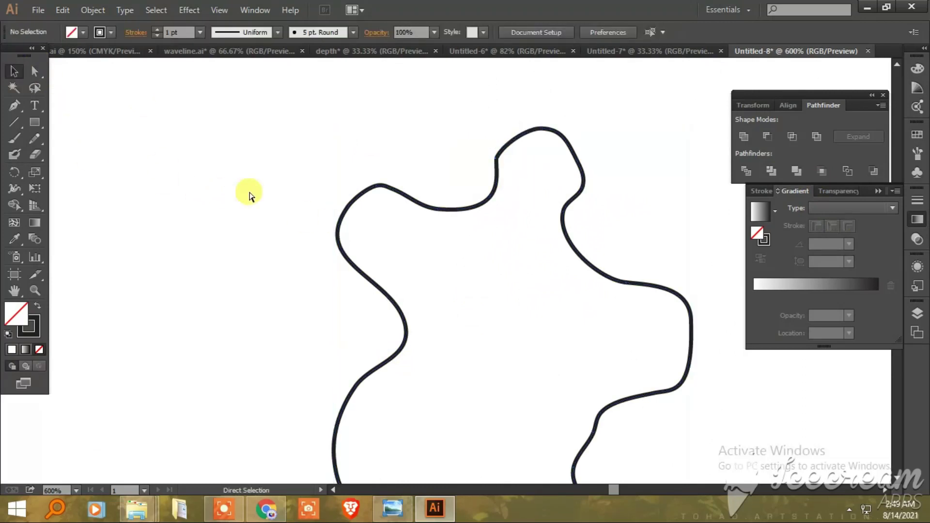
key("ctrl+minus")
key("ctrl+minus")
key("ctrl+minus")
key("ctrl+minus")
- Select the blob and scale an enlarged copy around its centre, undoing one attempt
left_click(464, 304)
key("a")
key("v")
left_click_drag(486, 321, 497, 335)
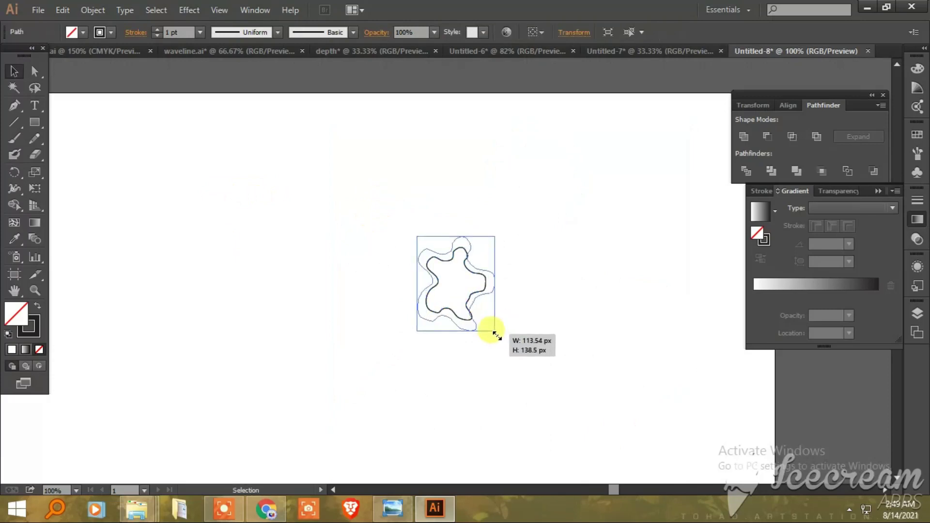
left_click_drag(497, 336, 496, 332)
key("a")
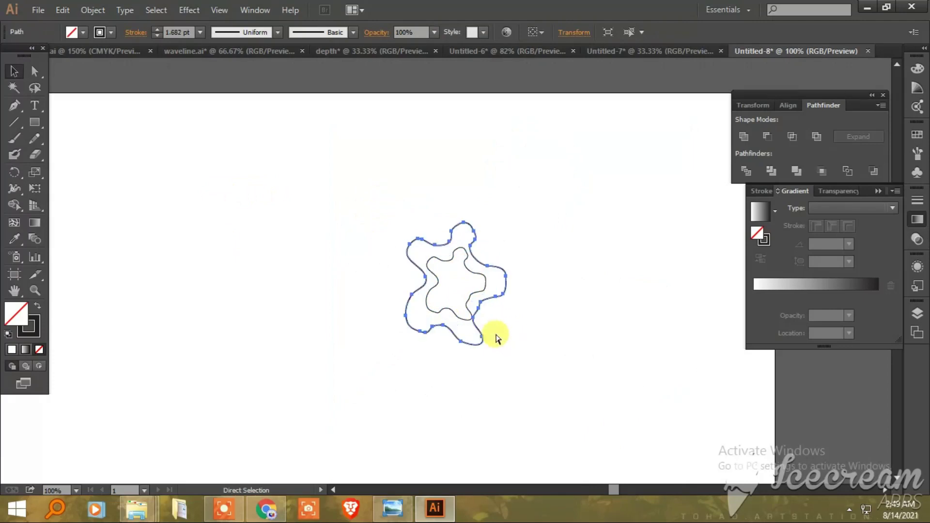
key("ctrl+z")
key("v")
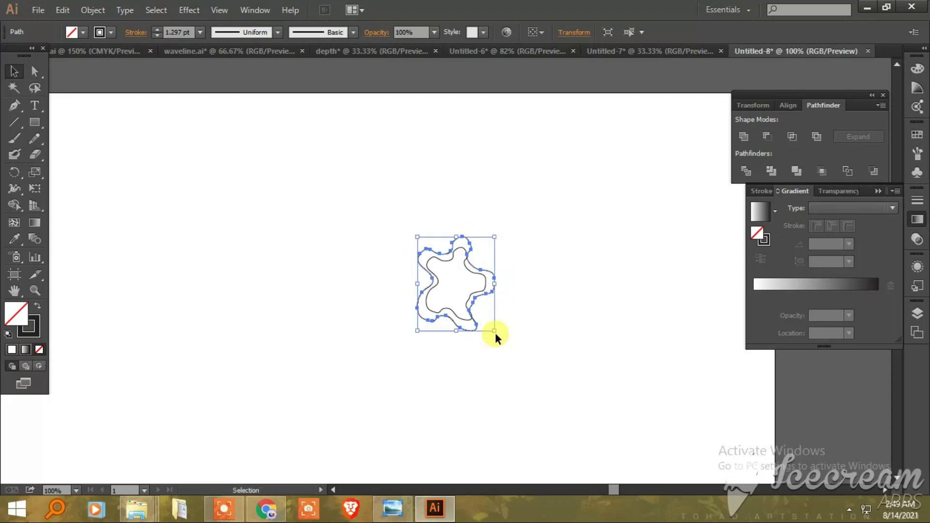
- Add several progressively larger concentric copies of the blob
key("a")
key("v")
left_click_drag(495, 331, 549, 399)
key("a")
key("v")
key("a")
key("v")
key("a")
key("v")
key("a")
- Enlarge the outermost blob copy further and zoom out to centre the artboard
key("v")
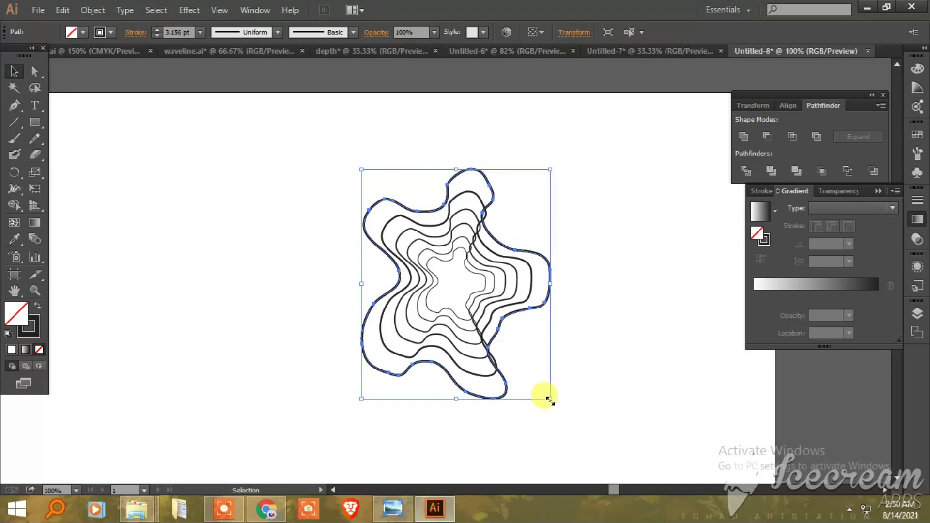
left_click_drag(549, 399, 574, 427)
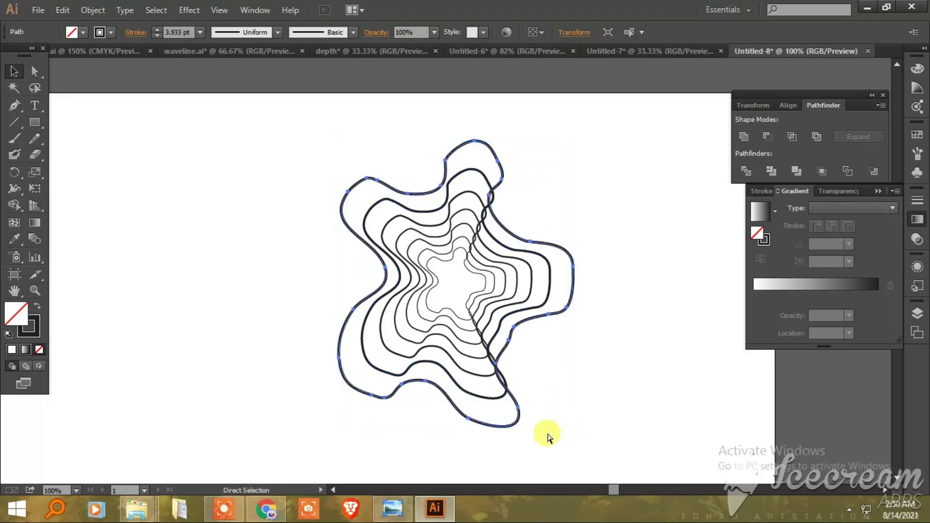
key("ctrl+minus")
left_click_drag(343, 311, 254, 274)
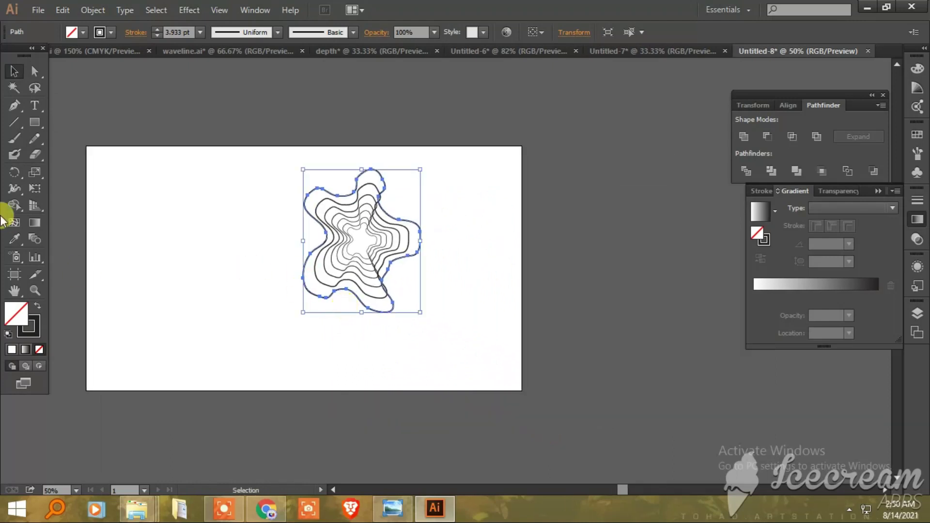
- Draw an artboard-sized dark-filled rectangle and move it above the artboard
left_click_drag(33, 124, 72, 123)
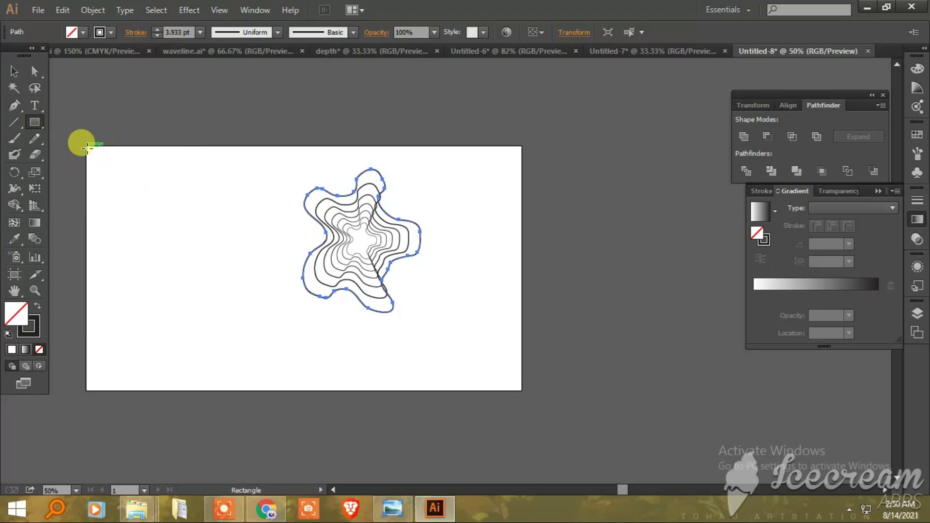
left_click_drag(87, 145, 522, 390)
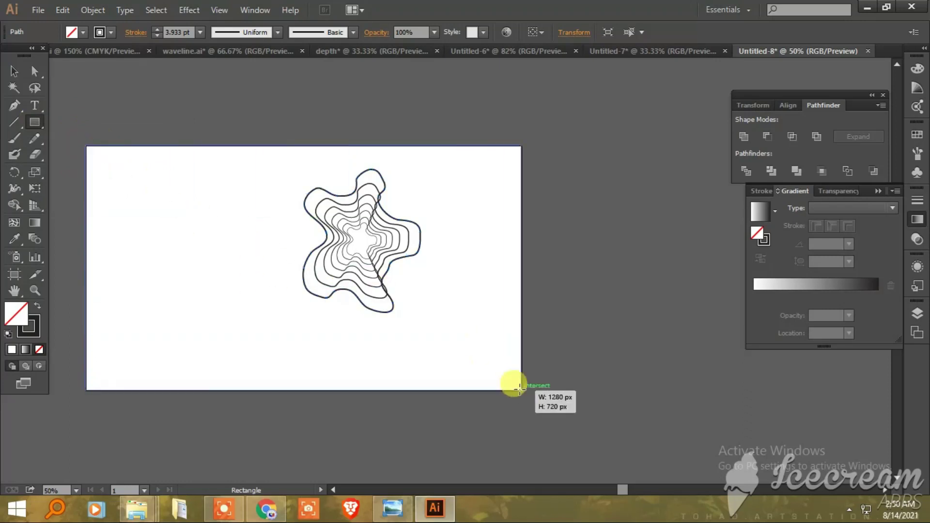
left_click(13, 71)
left_click_drag(232, 351, 243, 60)
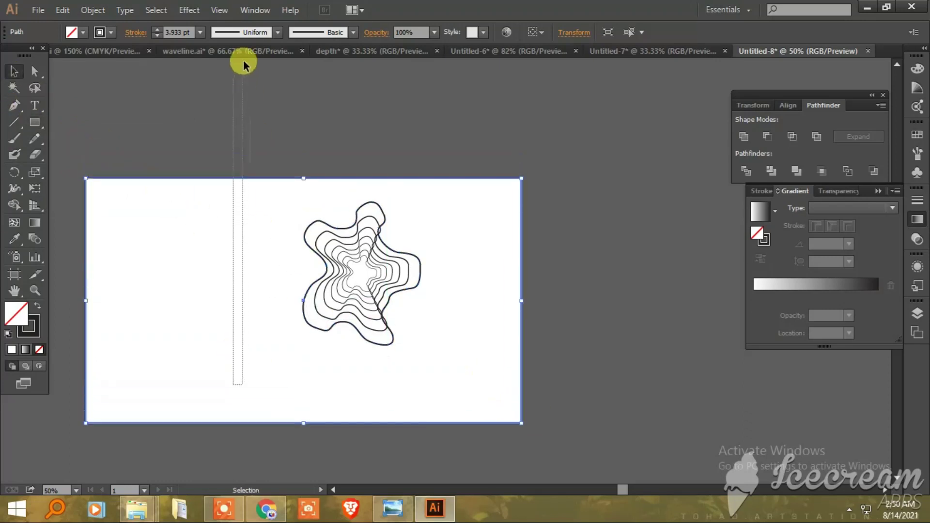
left_click(37, 306)
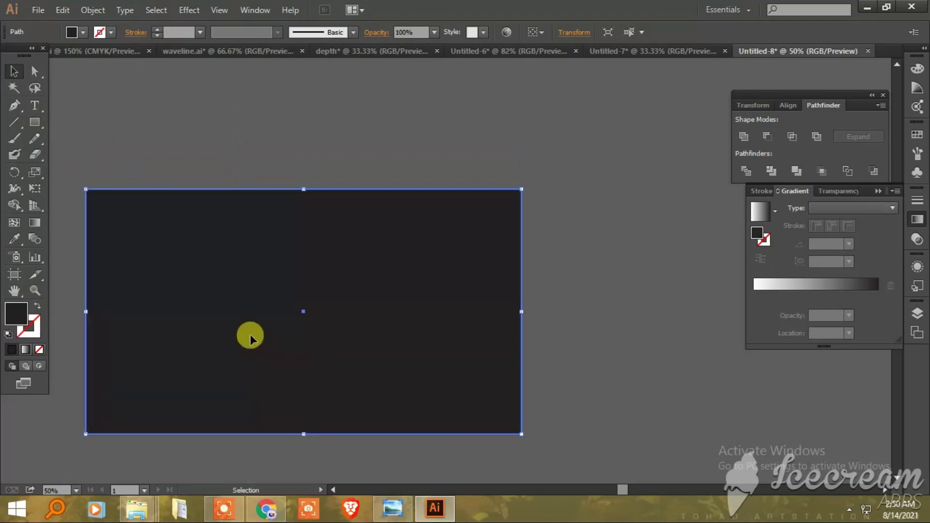
mouse_move(266, 388)
left_mouse_down()
mouse_move(237, 332)
mouse_move(232, 141)
left_mouse_up()
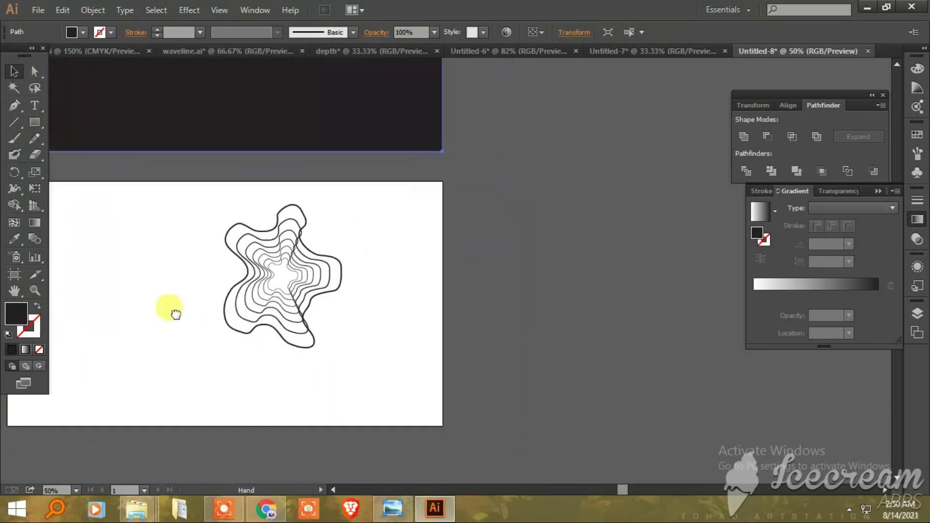
- Select all the nested blob outlines and scale the stack larger
left_click_drag(164, 190, 360, 388)
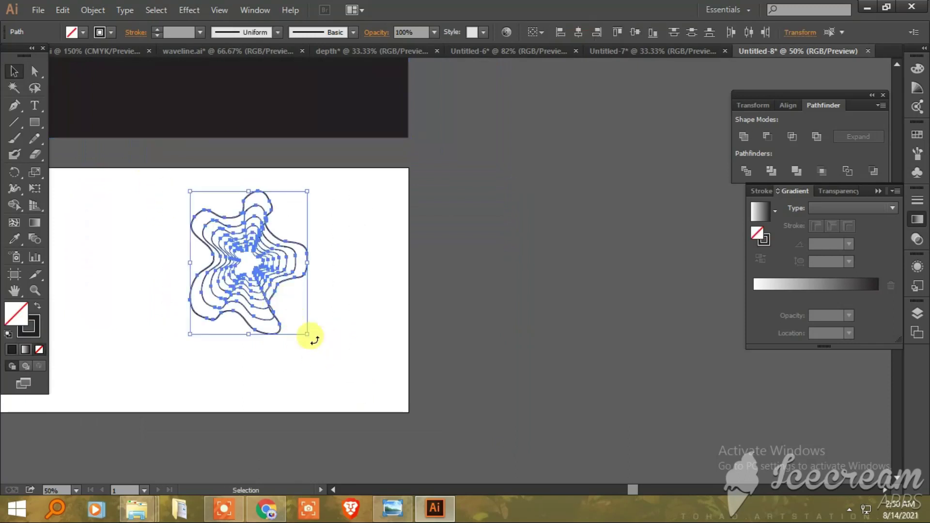
mouse_move(308, 334)
left_mouse_down()
mouse_move(373, 395)
mouse_move(339, 389)
left_mouse_up()
left_click_drag(230, 313, 256, 315)
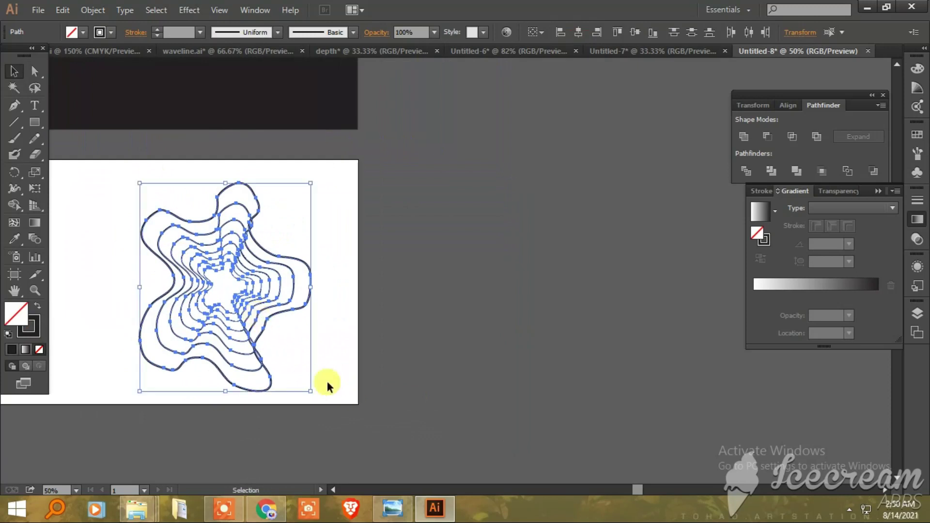
left_click(418, 355)
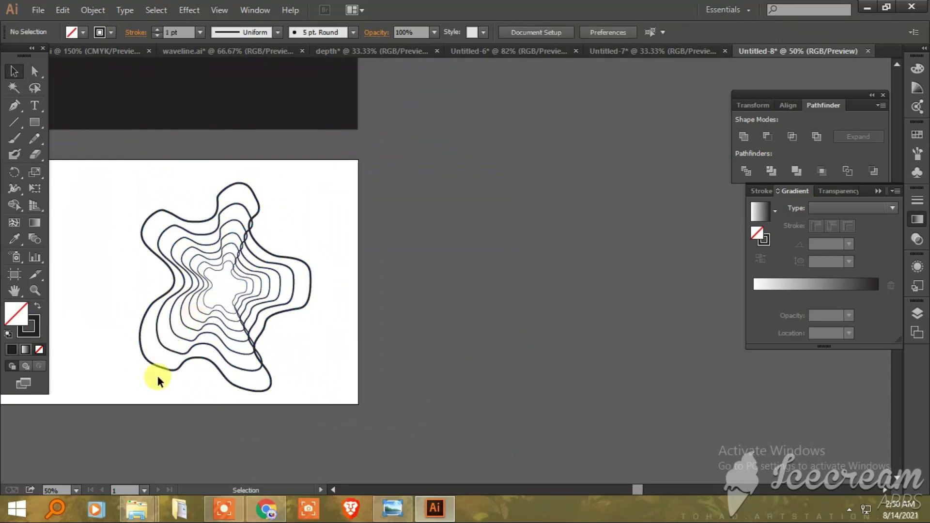
key("ctrl+minus")
key("ctrl+minus")
- Duplicate the dark rectangle downward with Ctrl+D repeats, then nudge the bottom row down
mouse_move(300, 193)
left_mouse_down()
mouse_move(311, 380)
mouse_move(482, 386)
mouse_move(370, 409)
left_mouse_up()
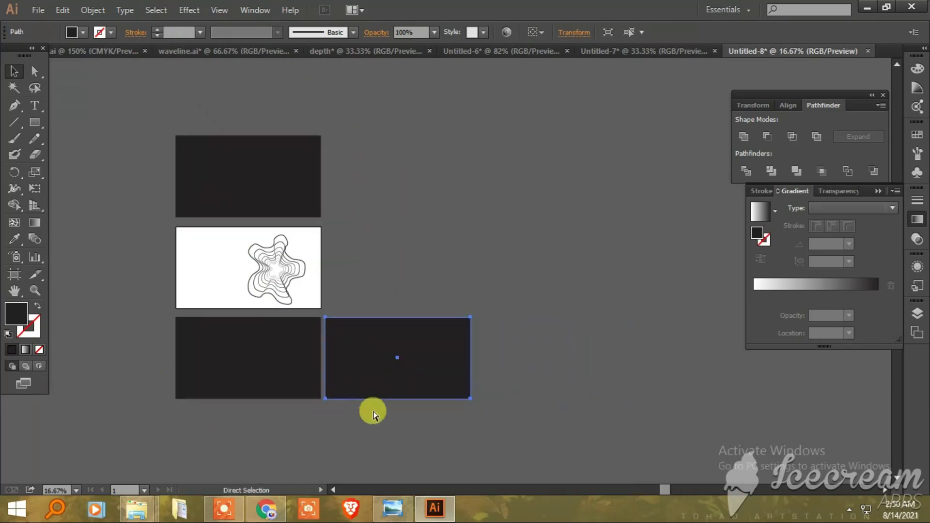
key("ctrl+d")
key("ctrl+d")
left_click_drag(357, 441, 347, 379)
mouse_move(132, 283)
left_mouse_down()
mouse_move(662, 327)
mouse_move(647, 376)
left_mouse_up()
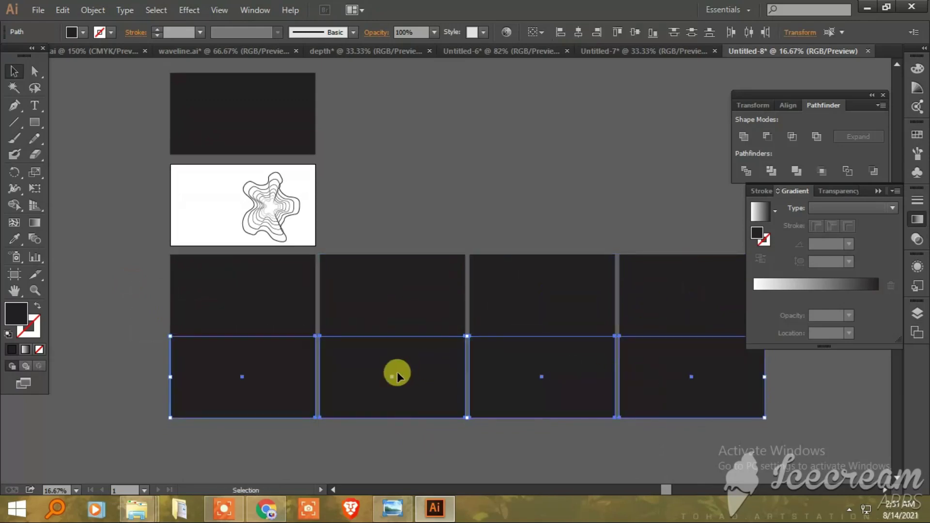
key("Down")
key("Down")
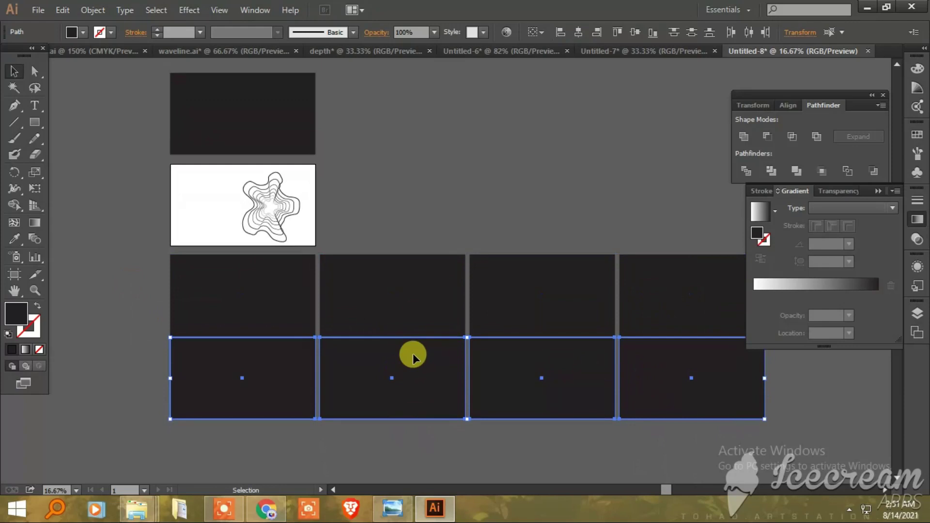
key("Down")
key("Down")
left_click(35, 123)
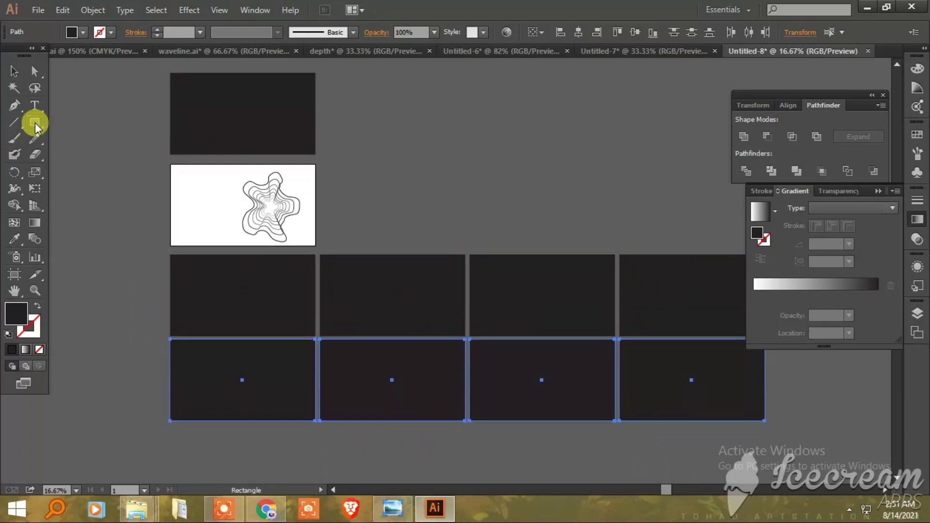
- Draw a small square beside the artboard and fill it magenta
left_click_drag(357, 168, 371, 183)
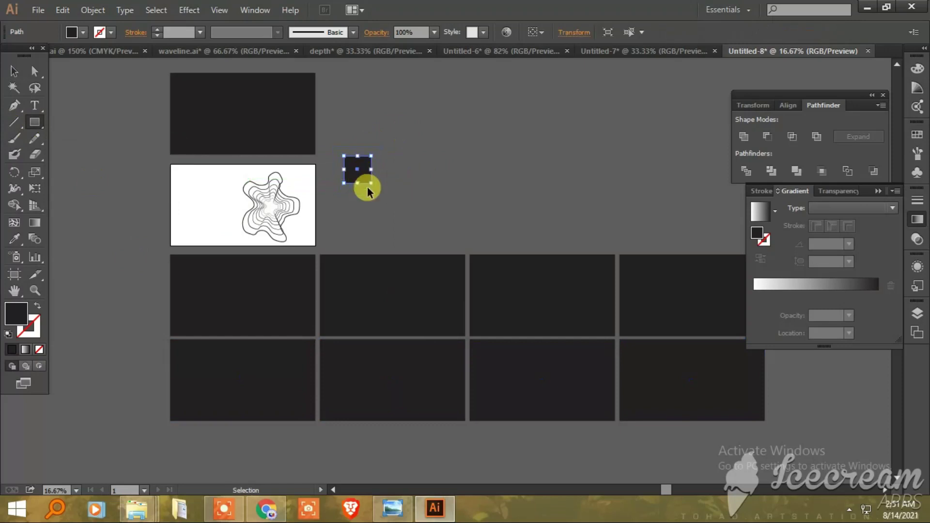
key("ctrl+plus")
scroll(326, 181, "up", 2)
left_click(22, 71)
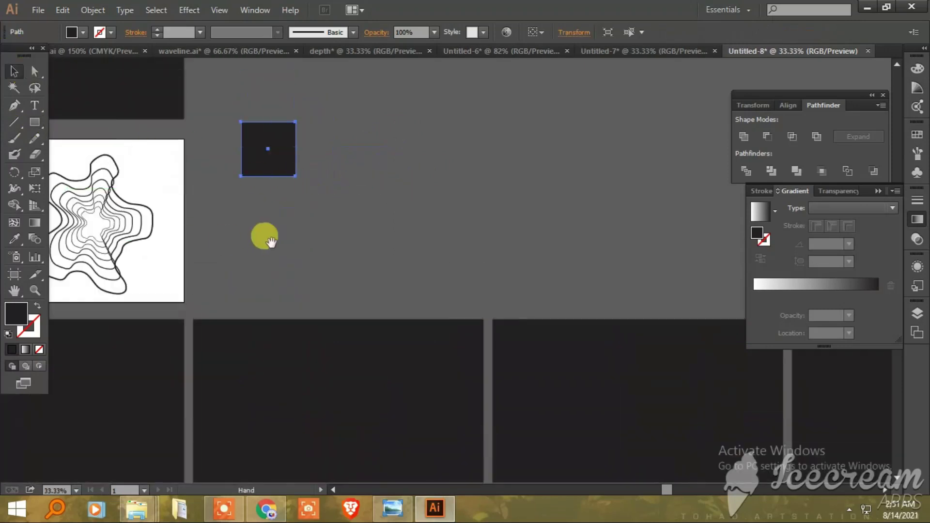
left_click_drag(312, 199, 284, 282)
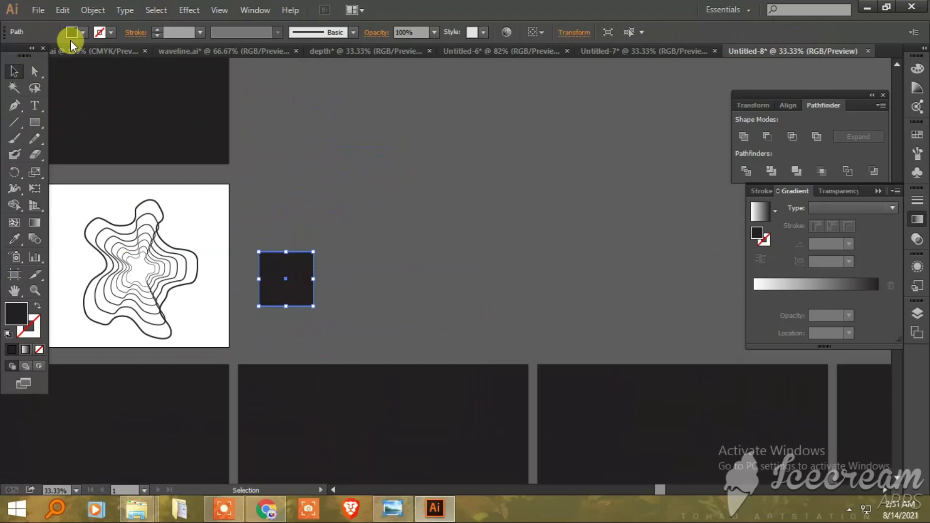
left_click(82, 33)
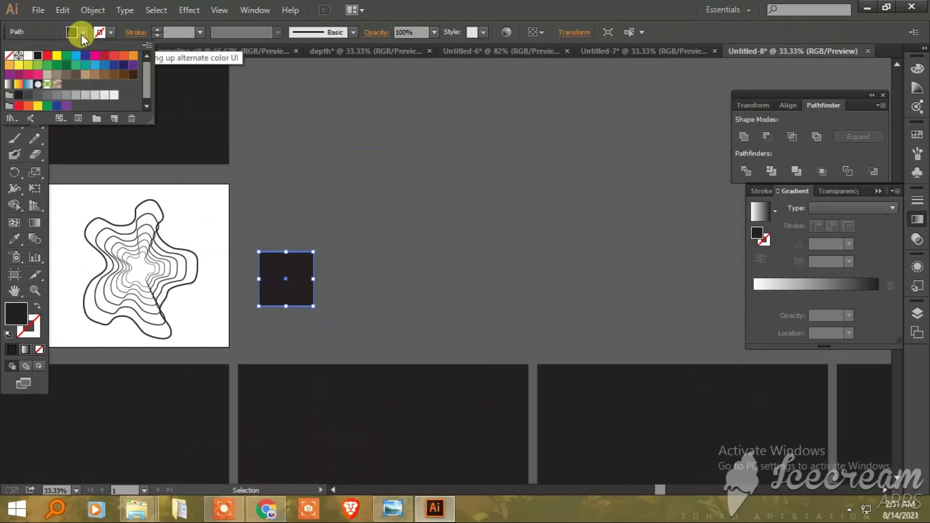
left_click(77, 59)
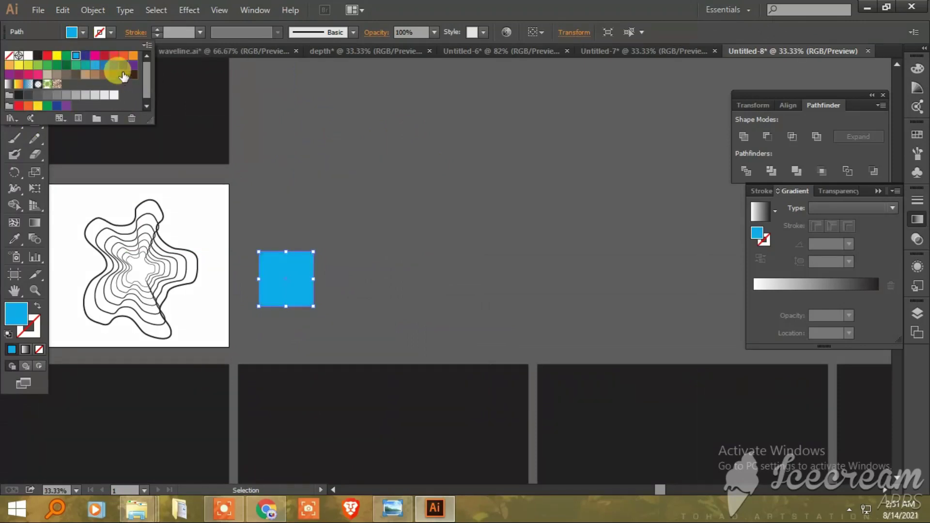
left_click(97, 59)
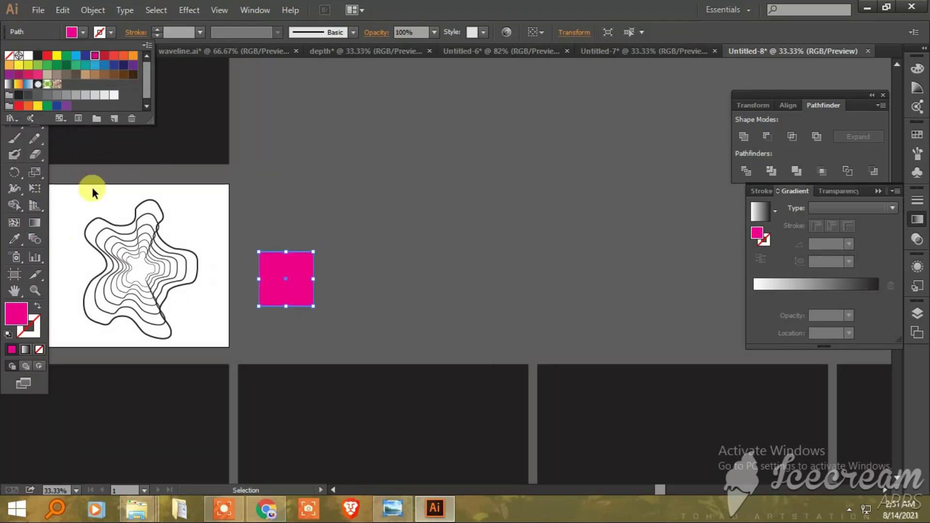
left_click(80, 168)
- Place a copy of the square to the right, fill it pale pink FFD2EF, and select both
left_click_drag(292, 291, 726, 336)
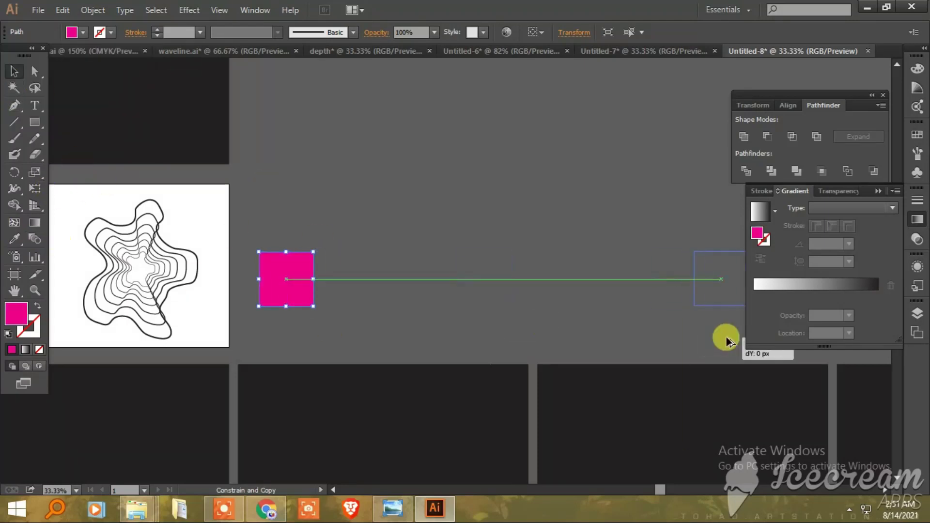
scroll(661, 335, "right", 3)
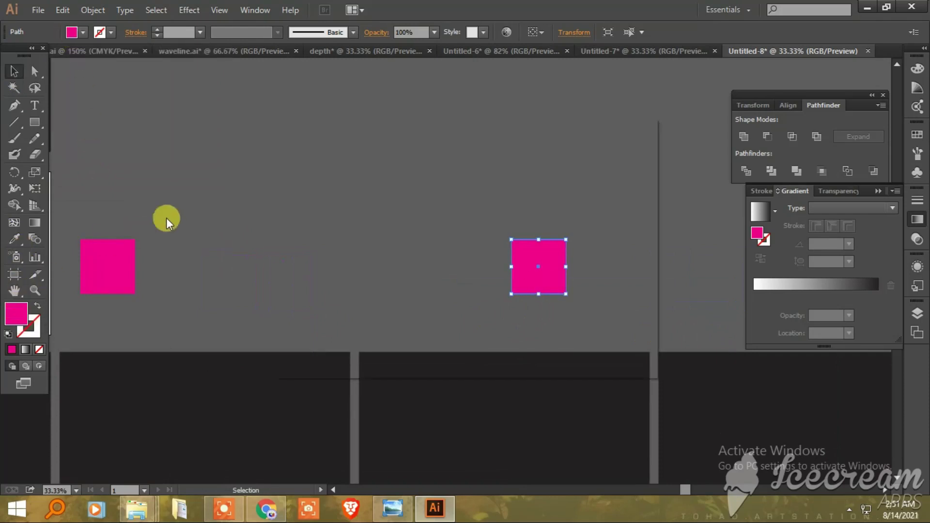
left_click(315, 163)
left_click(580, 168)
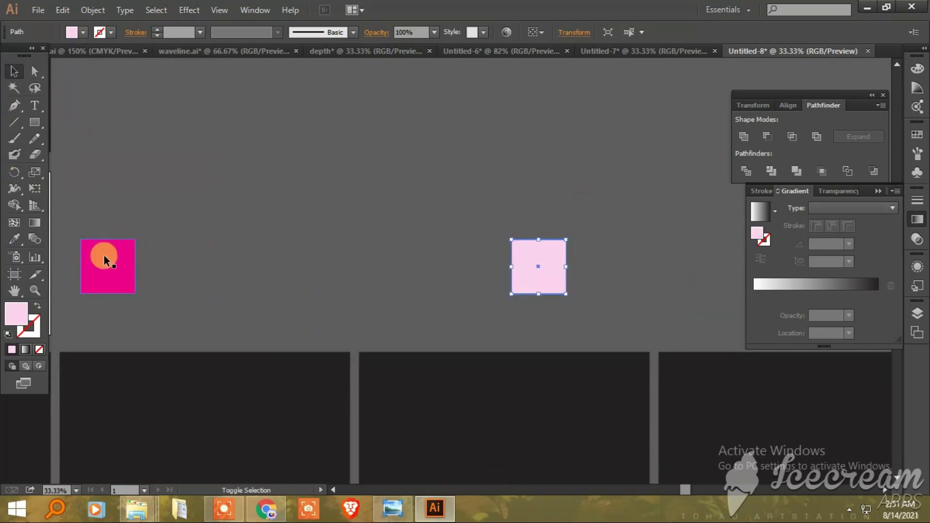
left_click(104, 257, "shift")
left_click(92, 10)
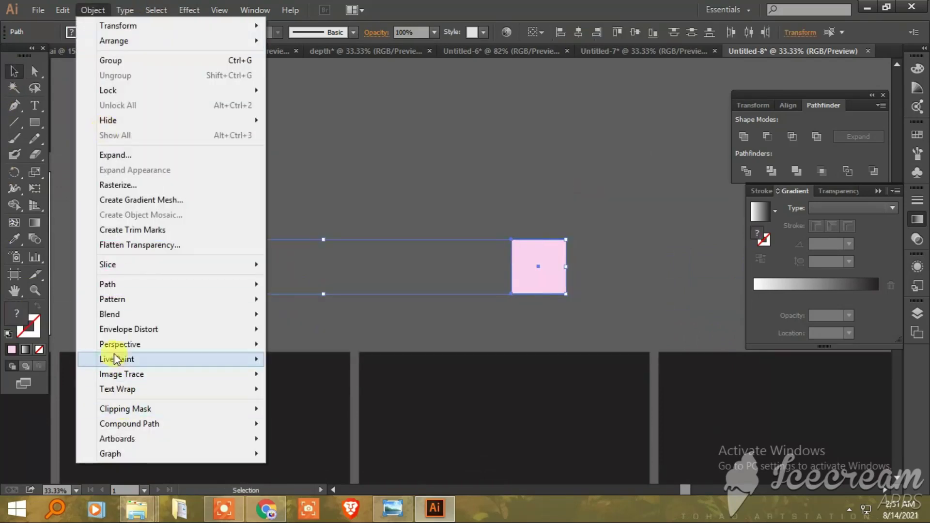
- Blend the two squares with Specified Steps spacing of 5
left_click(299, 313)
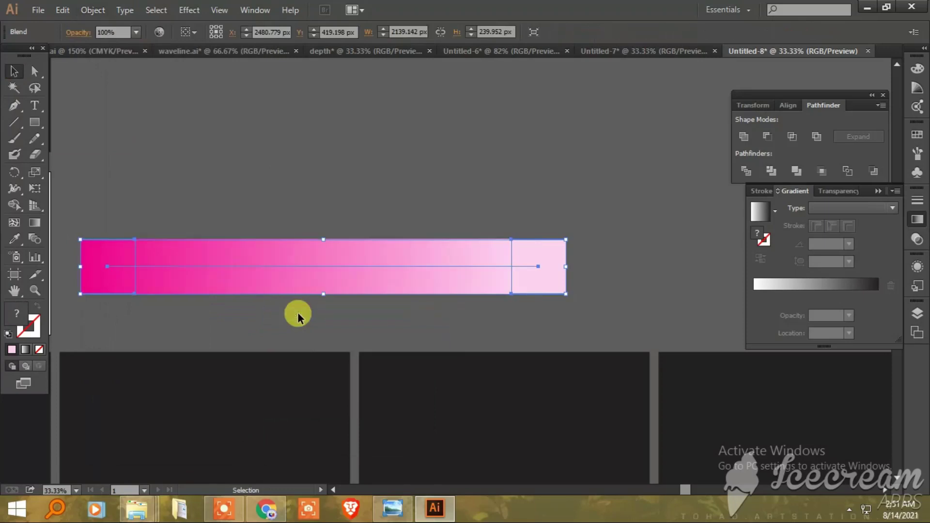
left_click(92, 10)
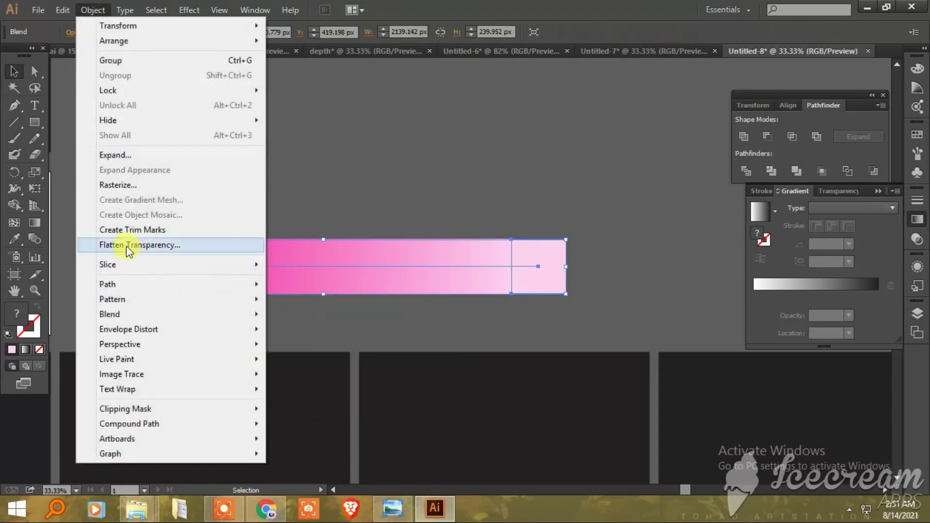
mouse_move(110, 314)
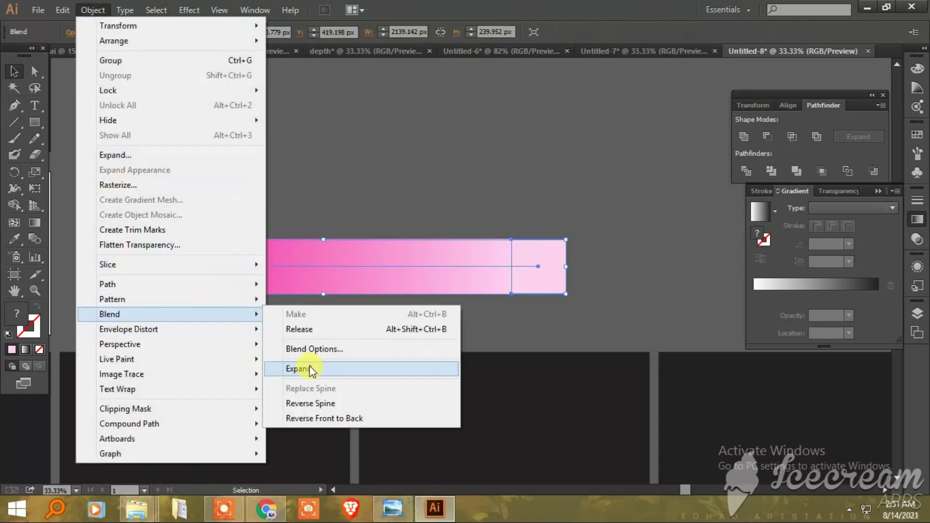
left_click(313, 349)
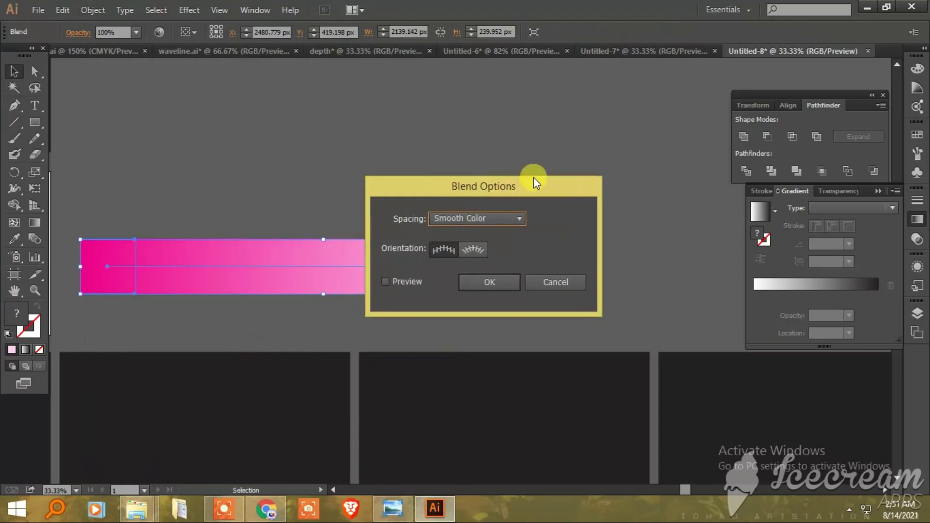
left_click_drag(536, 180, 539, 97)
left_click(528, 135)
left_click(525, 155)
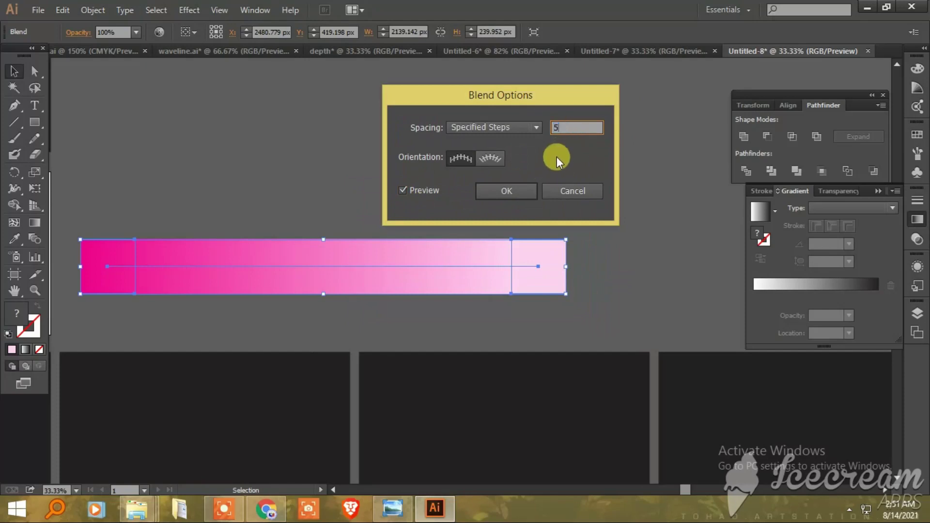
left_click(507, 191)
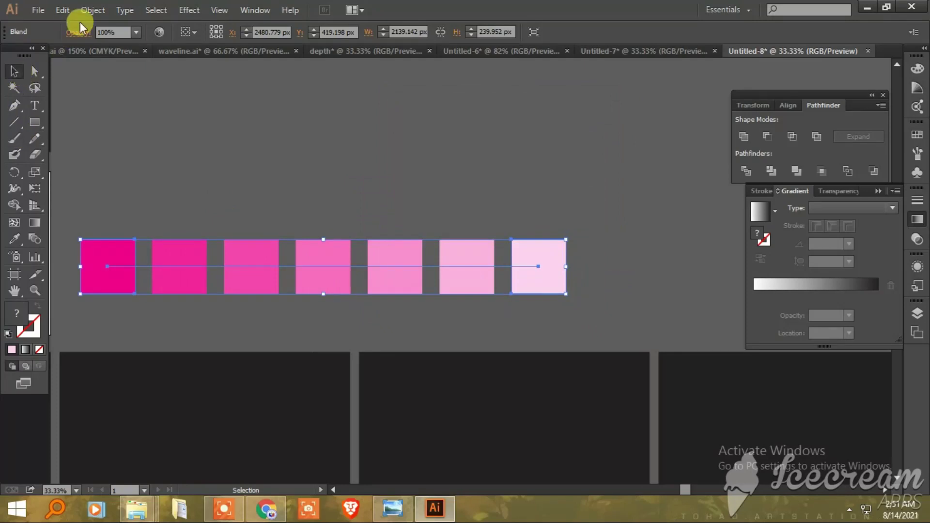
- Expand the blend's object and fill, then ungroup into seven separate squares
left_click(92, 9)
left_click(118, 152)
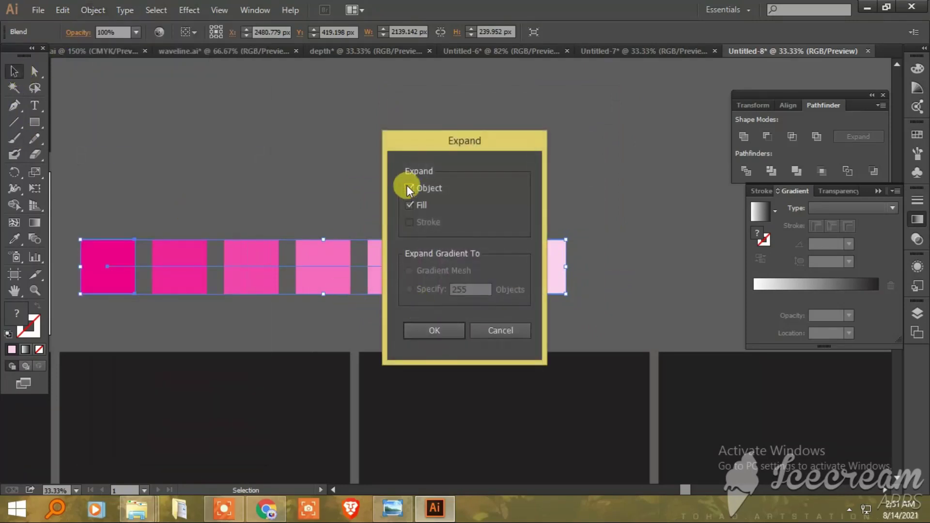
left_click(433, 336)
right_click(261, 255)
left_click(297, 332)
- Fill the first dark grid rectangle with the first square's magenta using the Eyedropper
left_click(233, 204)
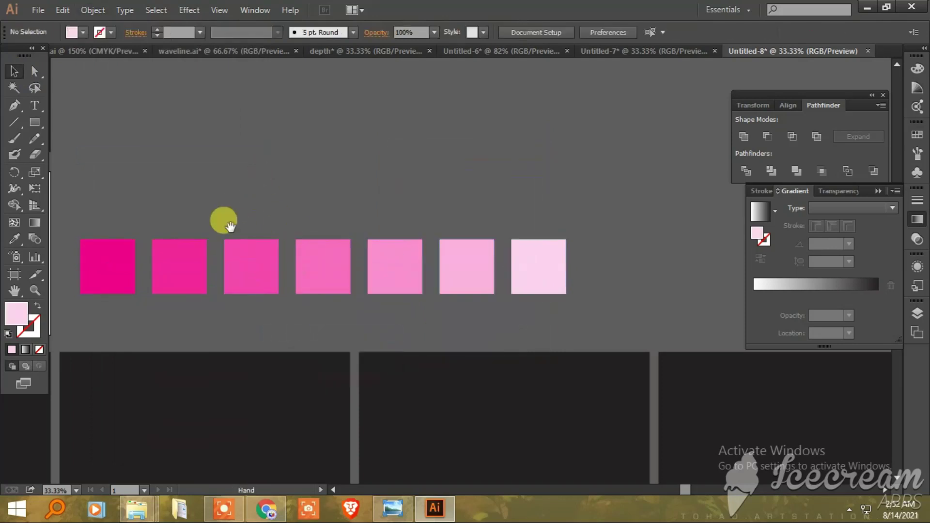
left_click_drag(227, 226, 324, 155)
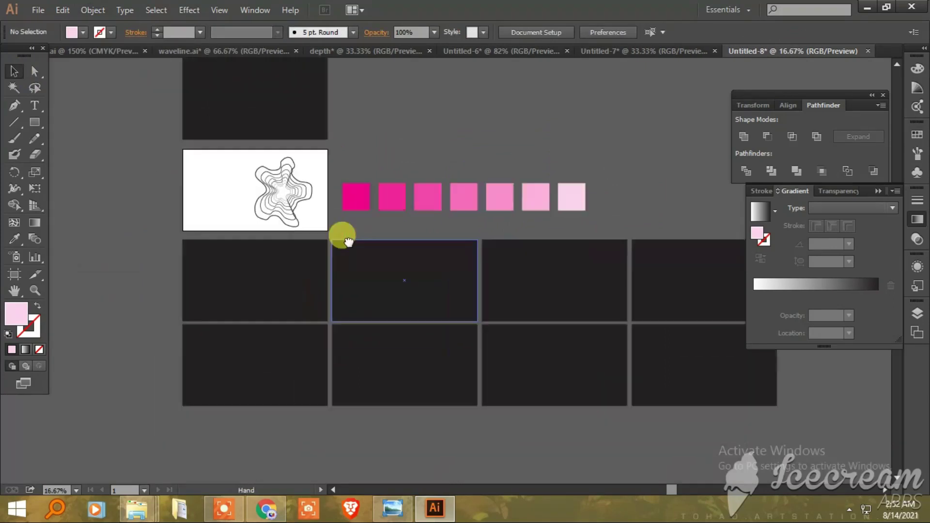
key("ctrl+equal")
left_click(223, 296)
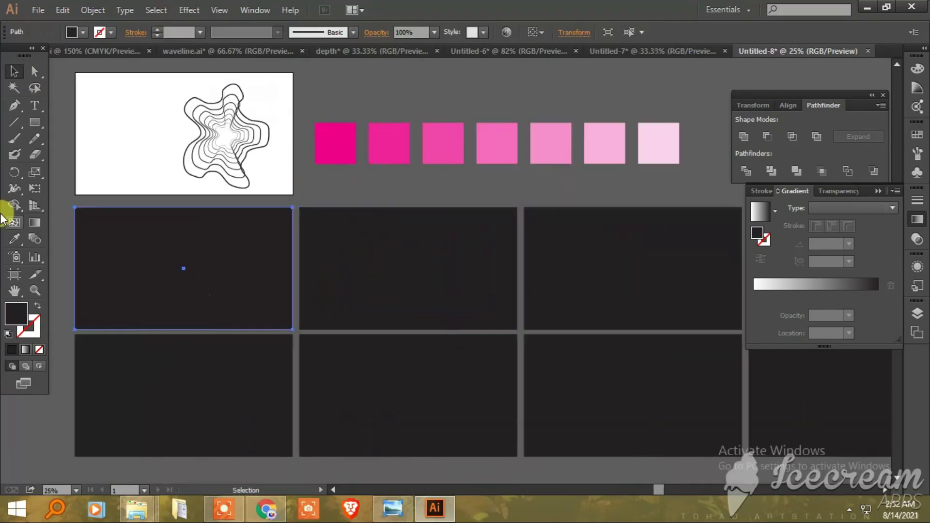
left_click(14, 239)
left_click(335, 140)
left_click(14, 71)
- Fill the second dark rectangle with the second square's pink, undoing an accidental darkened square
left_click(390, 148)
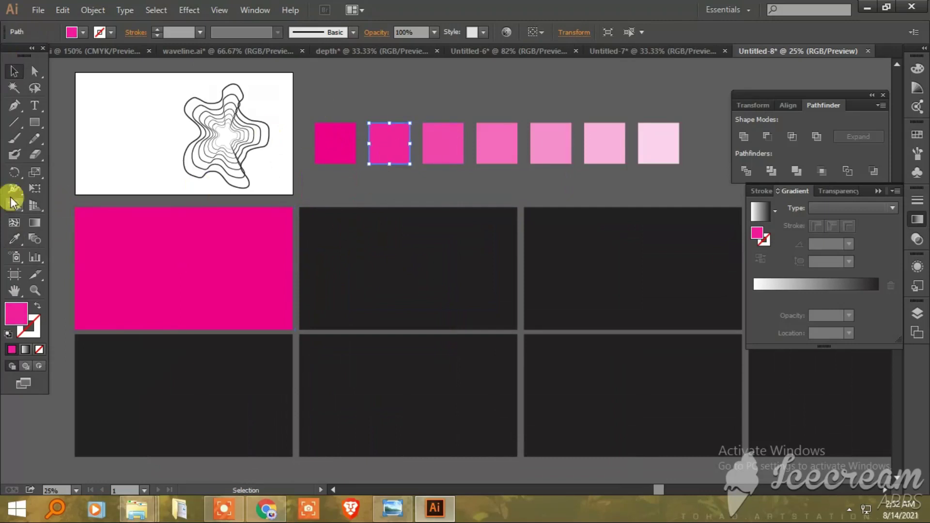
left_click(16, 238)
left_click(395, 264)
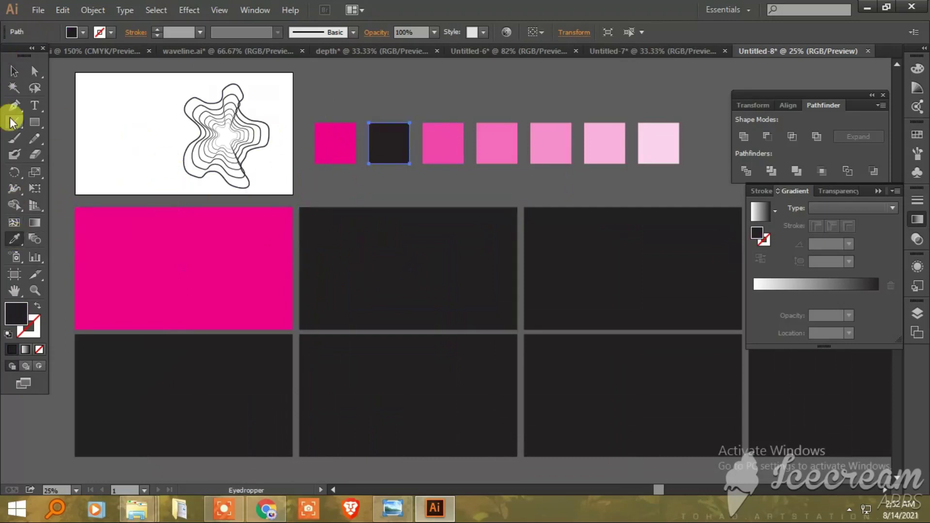
key("ctrl+z")
left_click(14, 71)
left_click(312, 267)
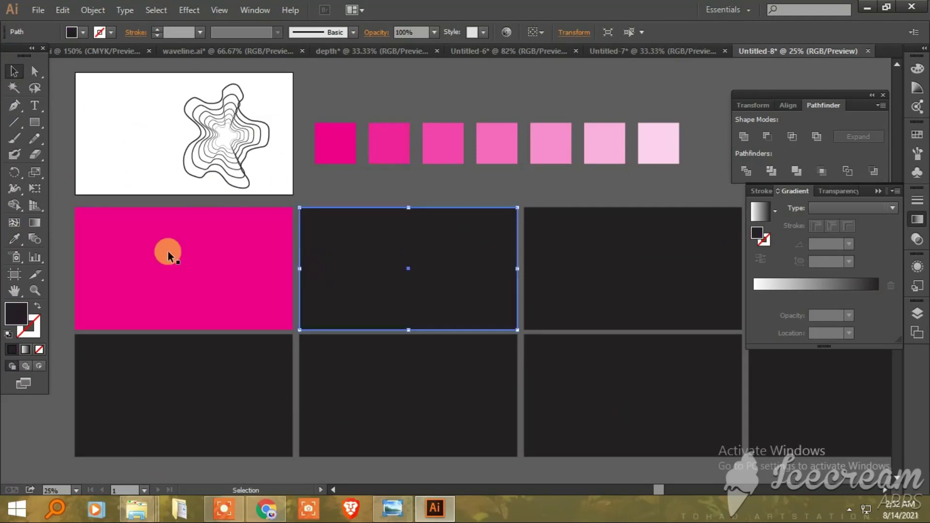
left_click(14, 238)
left_click(376, 143)
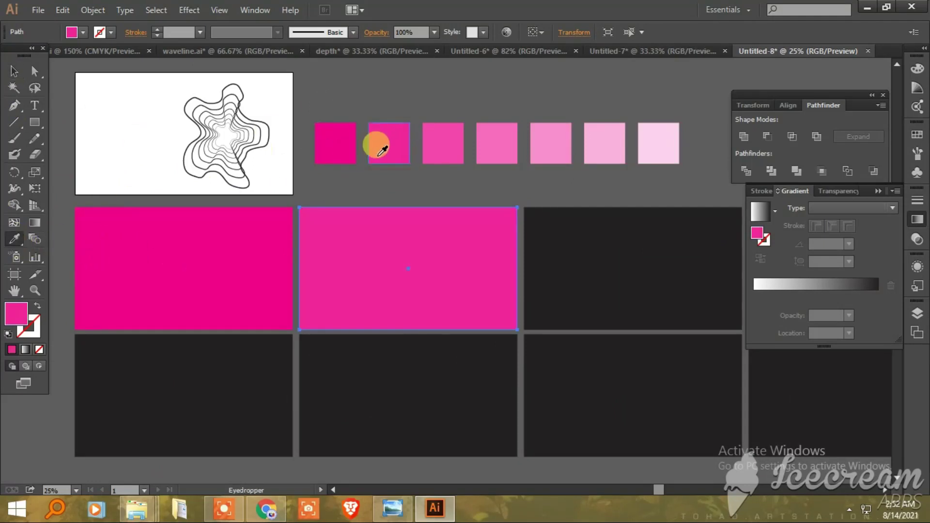
left_click(18, 76)
- Fill the next two dark panels with the third and fourth, lighter pinks
scroll(329, 181, "right", 3)
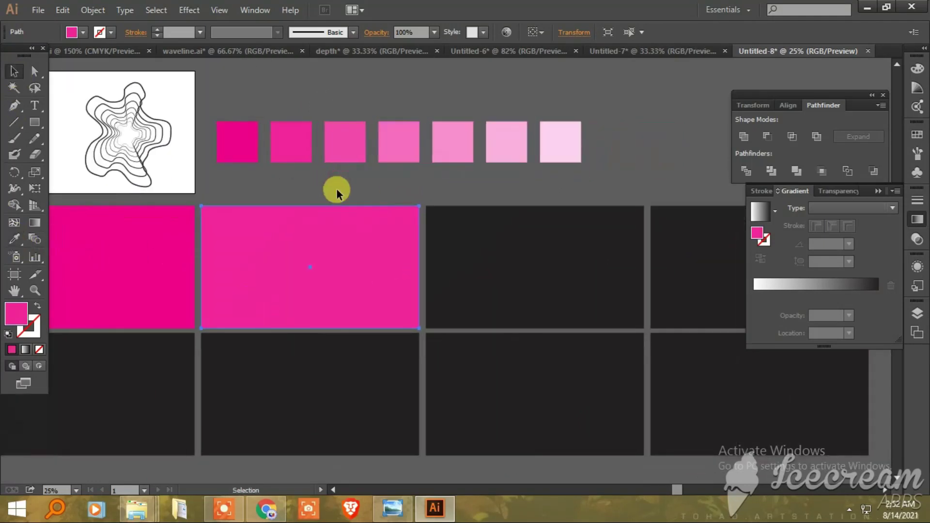
scroll(339, 191, "up", 1)
left_click(455, 231)
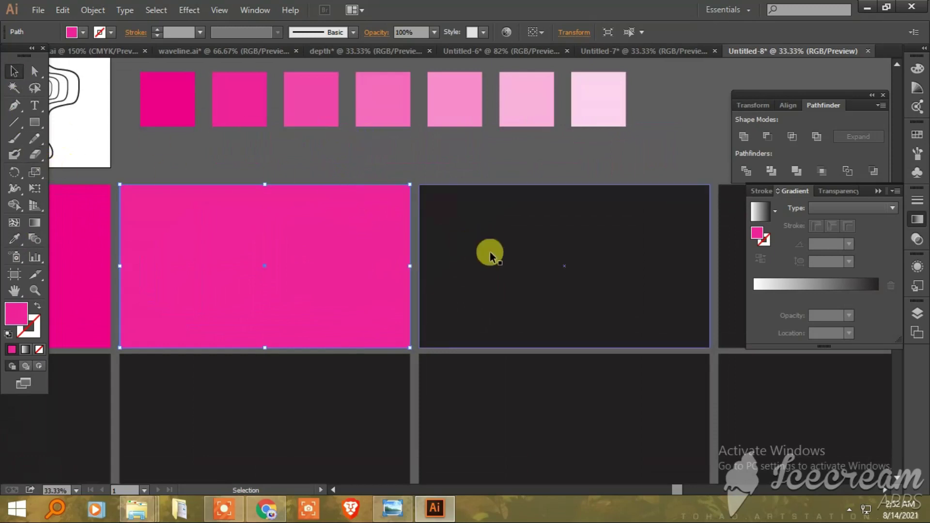
left_click(14, 238)
left_click(312, 100)
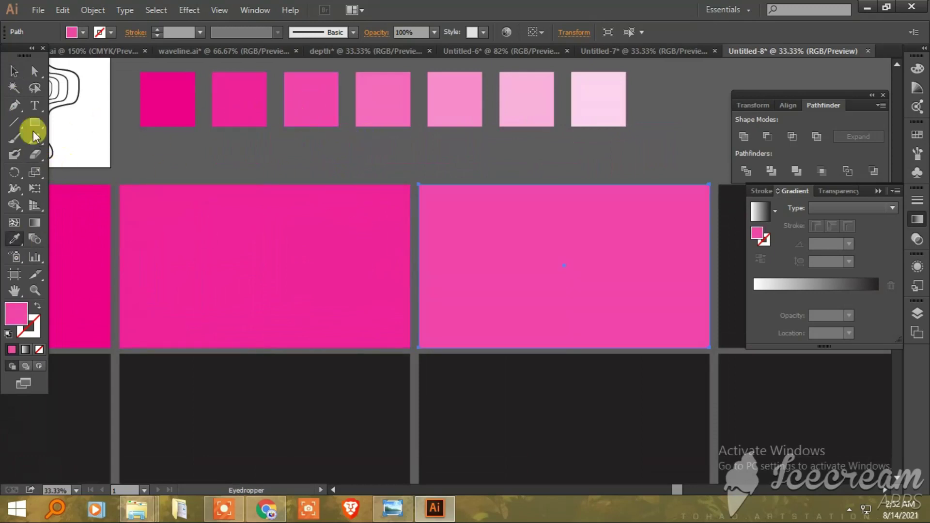
left_click(13, 73)
scroll(388, 126, "down", 1)
scroll(387, 126, "right", 3)
left_click(606, 228)
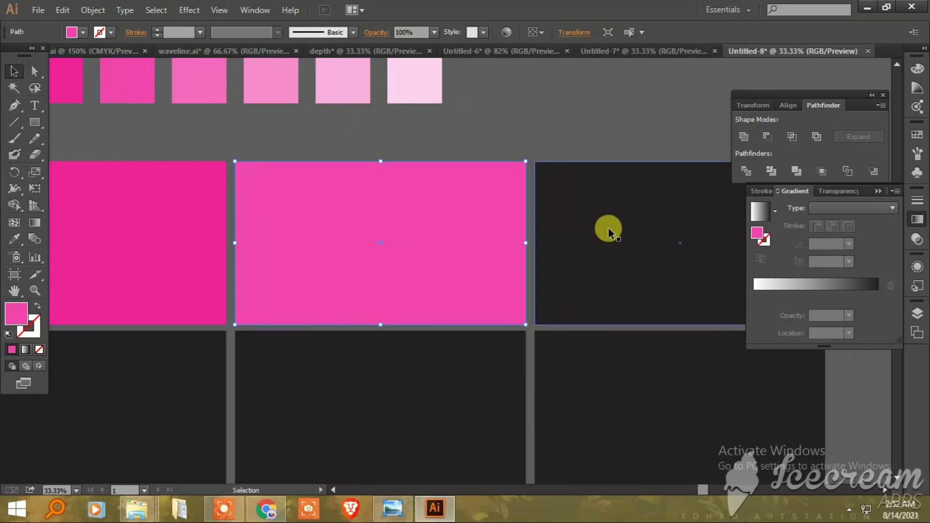
left_click(15, 239)
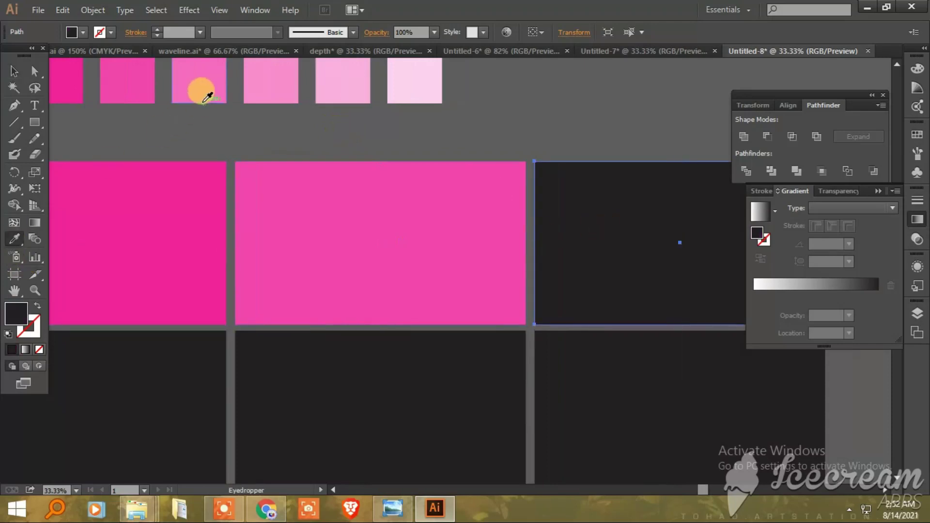
left_click(201, 84)
left_click(14, 72)
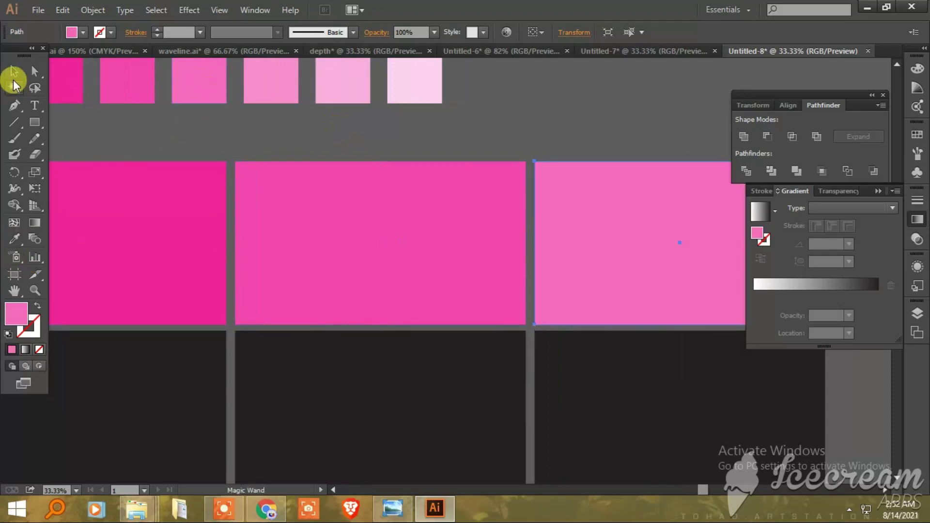
- Fill the bottom-left and bottom-middle dark panels with the fifth and light pinks
mouse_move(156, 145)
left_mouse_down()
mouse_move(303, 383)
mouse_move(327, 311)
left_mouse_up()
left_click(202, 463)
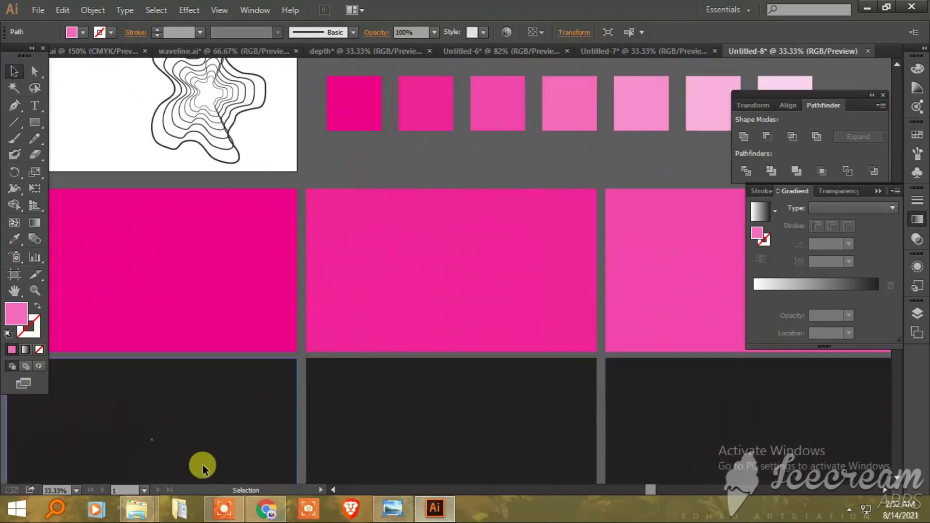
left_click(14, 239)
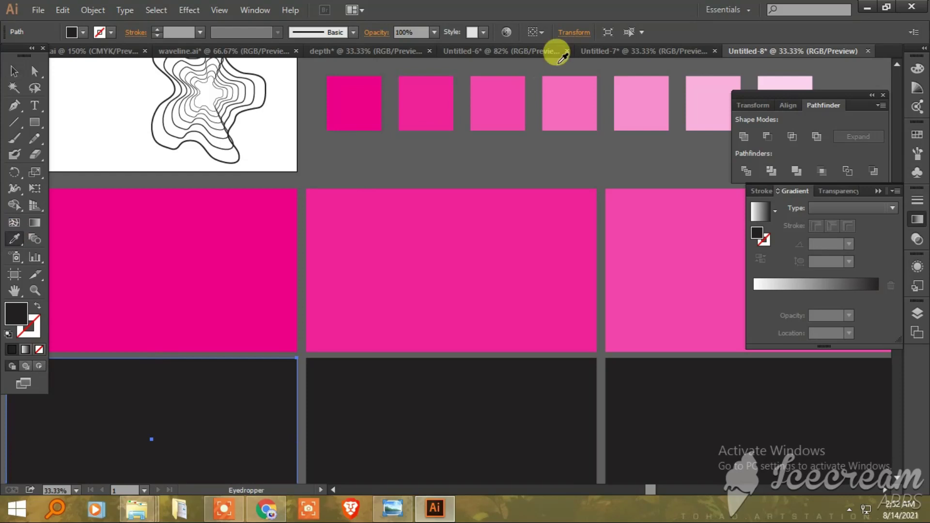
left_click(662, 119)
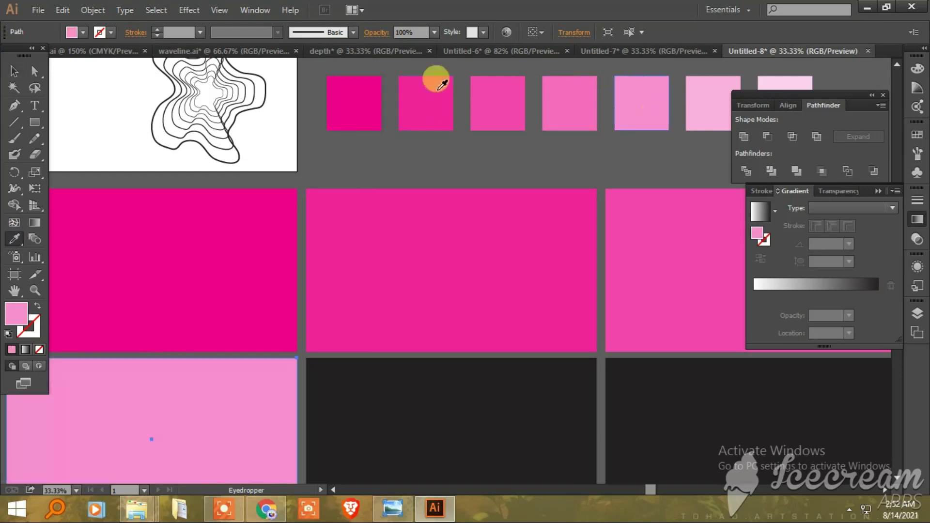
left_click(16, 71)
left_click(452, 391)
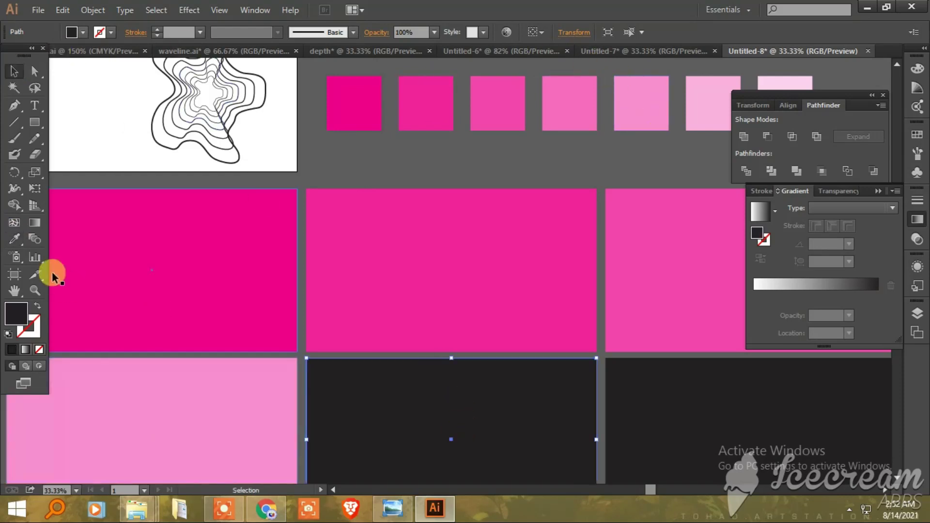
left_click(13, 240)
left_click(696, 102)
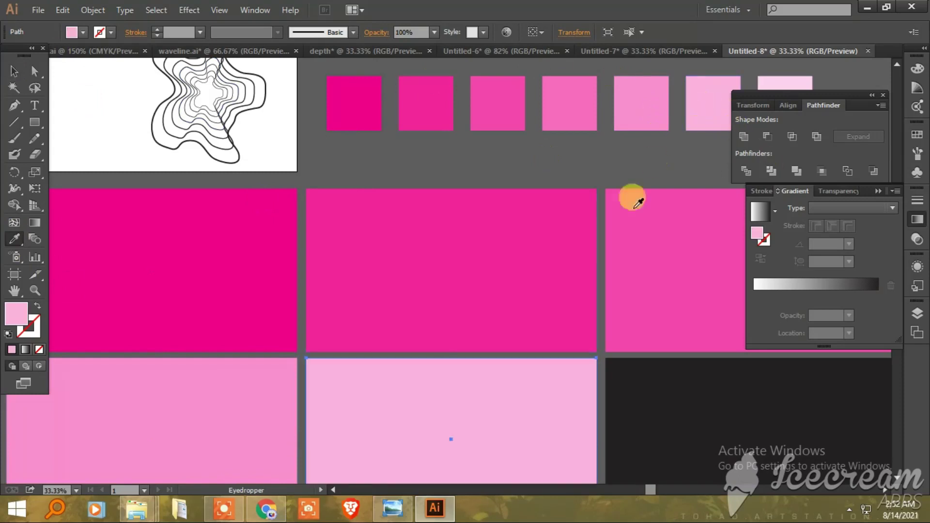
left_click(13, 72)
- Fill the next bottom panel with the palest pink and delete the leftover dark panel
left_click_drag(598, 366, 266, 297)
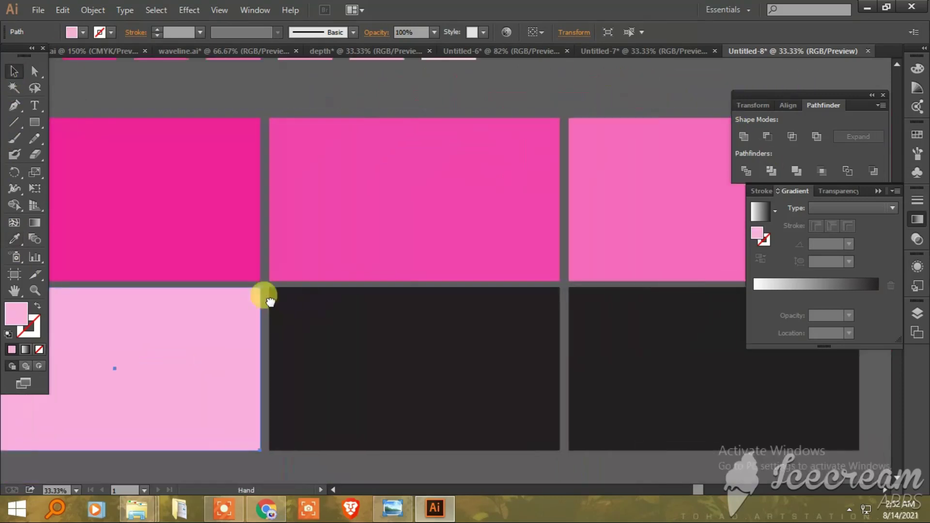
left_click(450, 383)
scroll(427, 327, "up", 3)
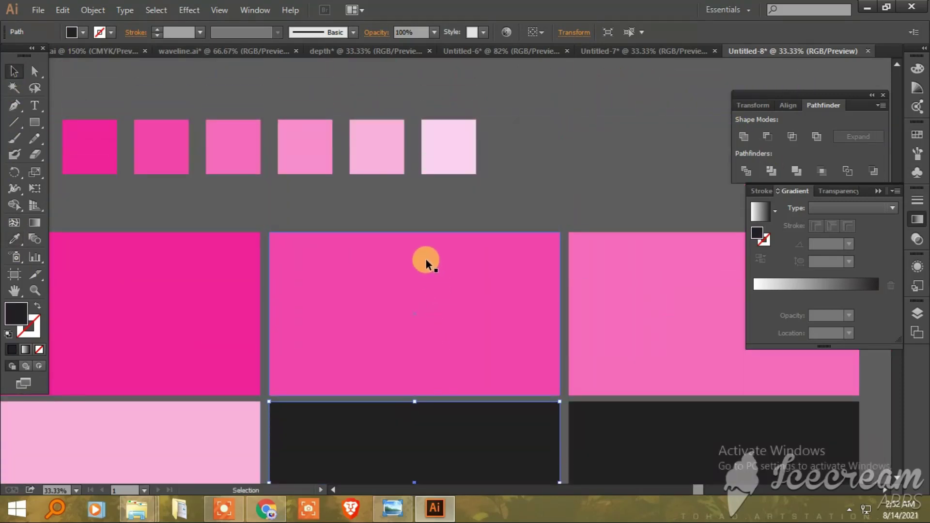
left_click(13, 238)
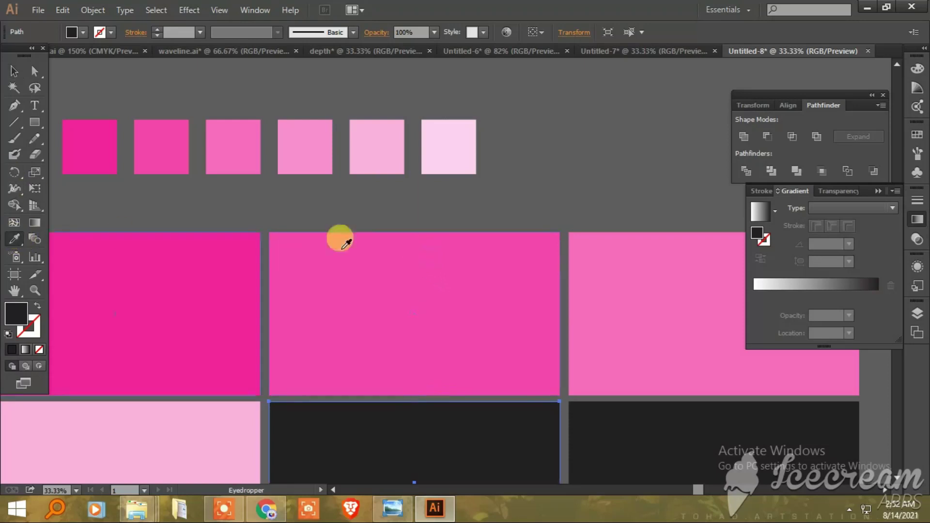
left_click(436, 148)
left_click(14, 71)
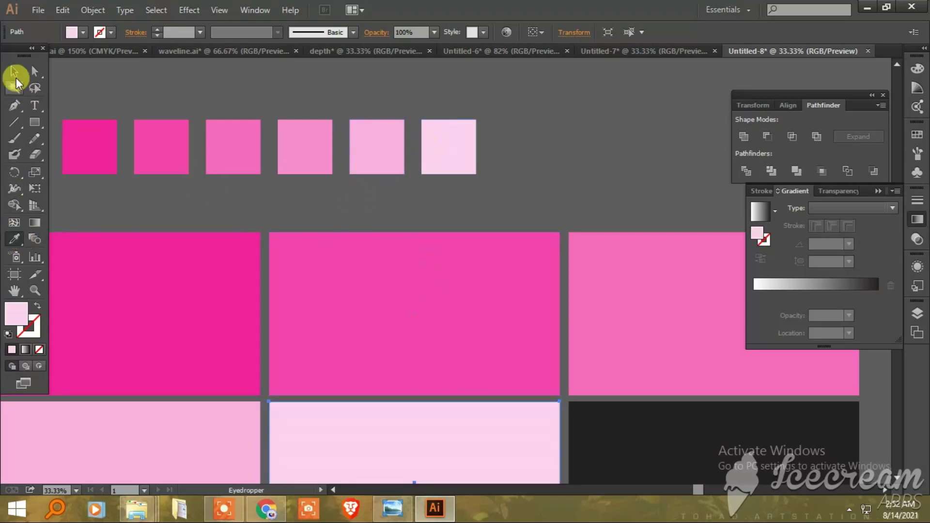
left_click(458, 107)
left_click(647, 469)
key("Delete")
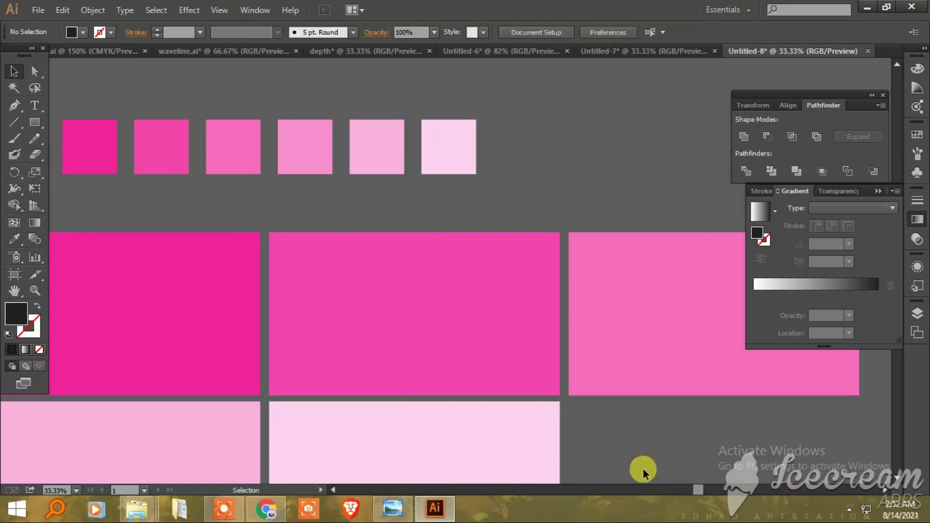
- Close the Untitled-6 star document without saving
left_click(471, 51)
left_click(572, 52)
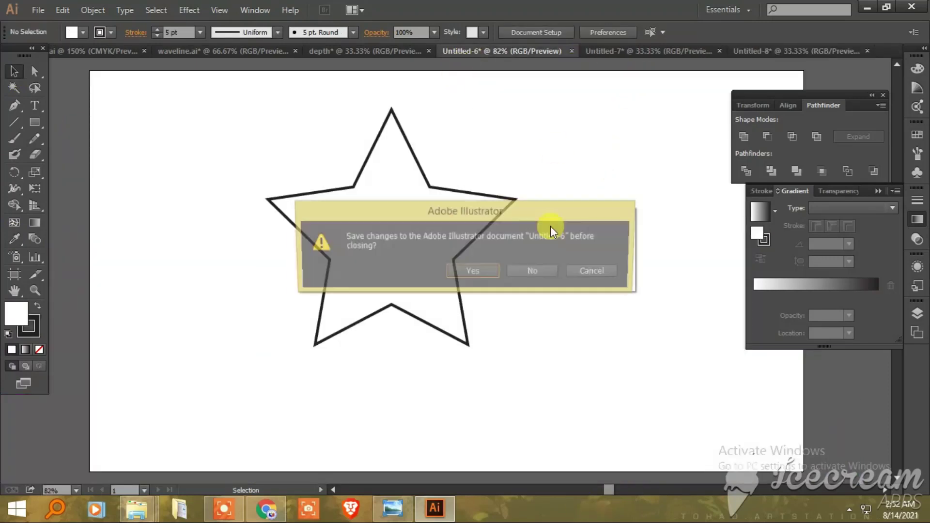
left_click(551, 272)
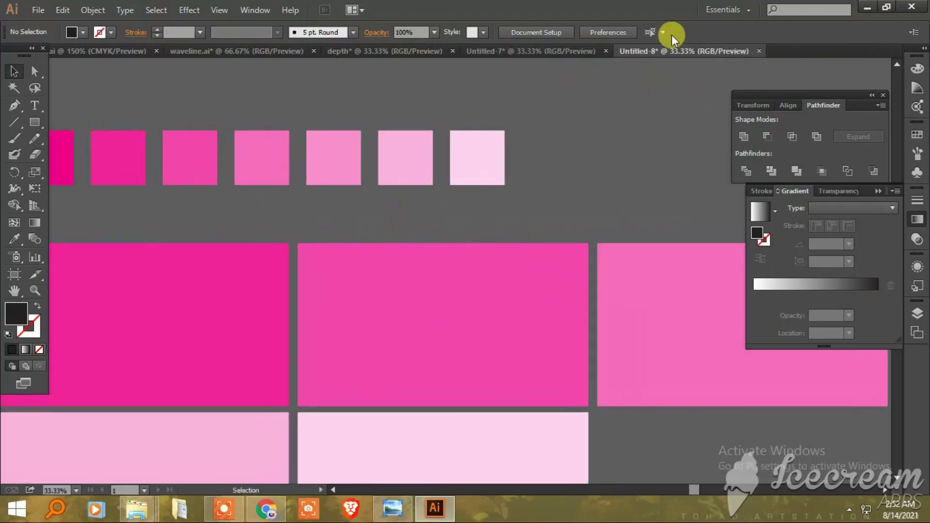
- Close the Untitled-7 yellow rectangle document without saving
left_click(575, 53)
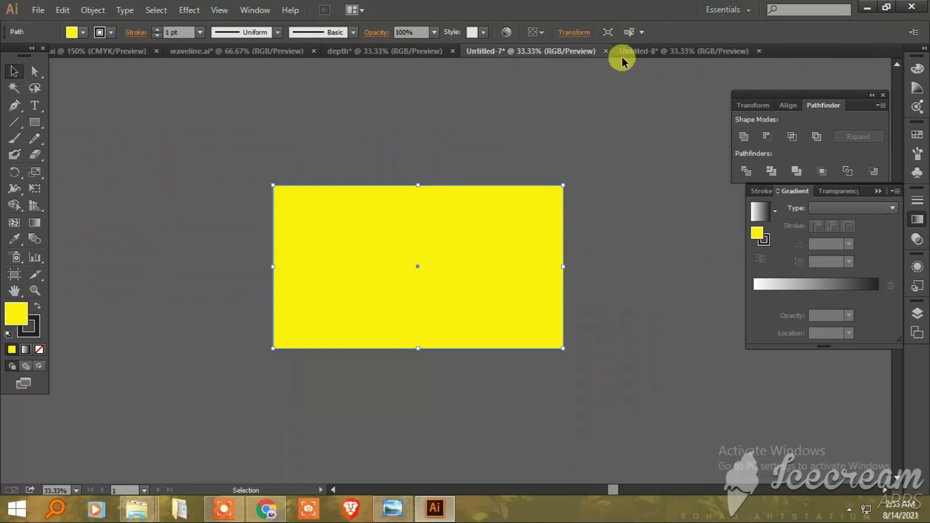
left_click(606, 51)
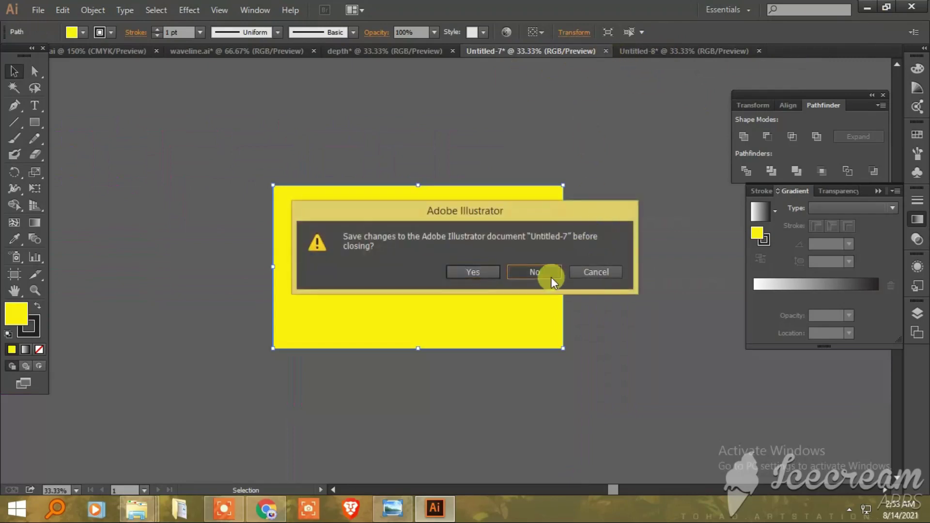
left_click(551, 277)
mouse_move(461, 183)
left_mouse_down()
mouse_move(498, 194)
mouse_move(442, 202)
left_mouse_up()
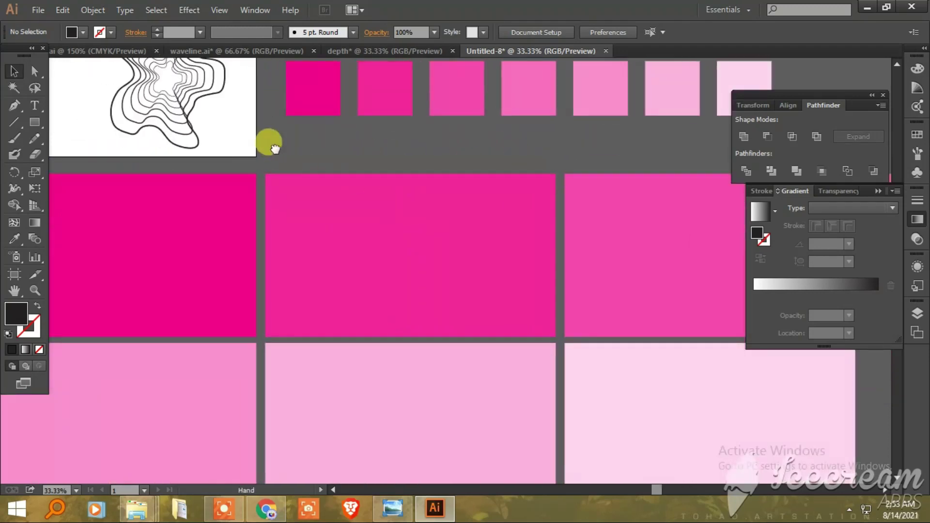
- Select all the black contour lines and group them
left_click_drag(270, 141, 366, 245)
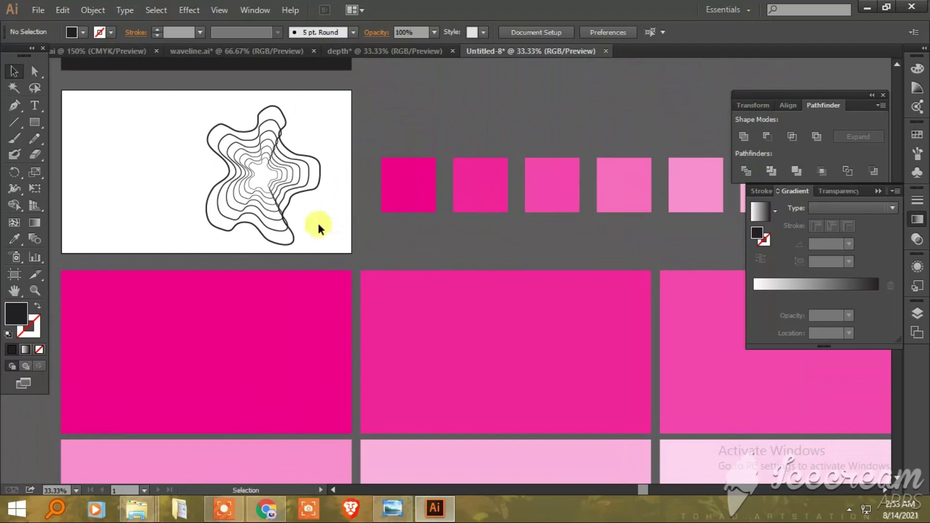
left_click(257, 186)
left_click_drag(187, 111, 297, 249)
right_click(272, 202)
left_click(320, 277)
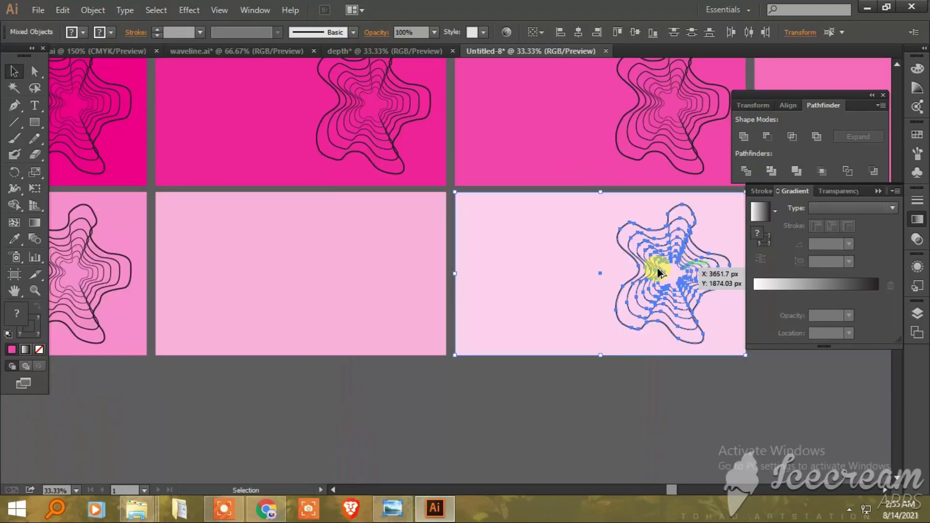
- Alt-drag a copy of the contour group into the middle pink panel
mouse_move(656, 270)
left_mouse_down()
mouse_move(385, 320)
mouse_move(393, 313)
left_mouse_up()
key("ctrl+z")
left_click_drag(629, 288, 371, 303)
key("ctrl+z")
left_click_drag(655, 321, 355, 334)
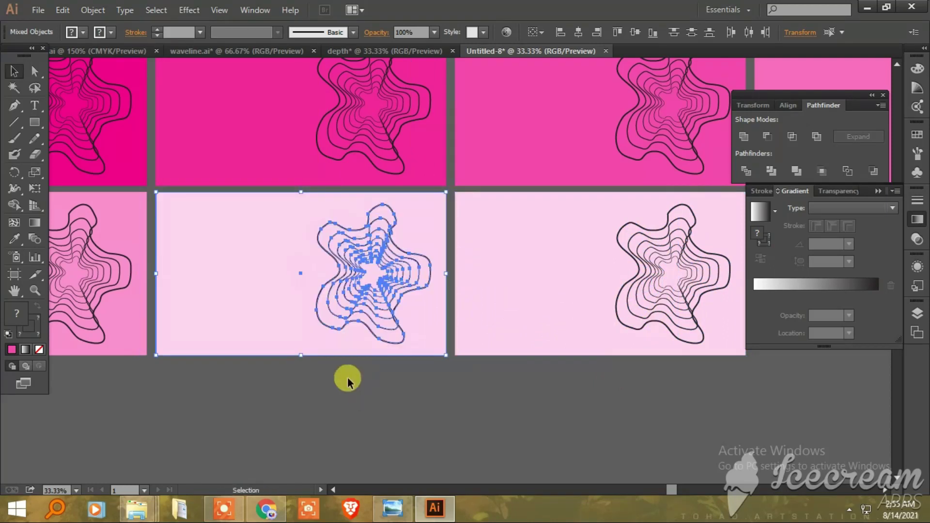
- Delete the extra pale background rectangle in the middle panel
left_click(252, 272)
key("Delete")
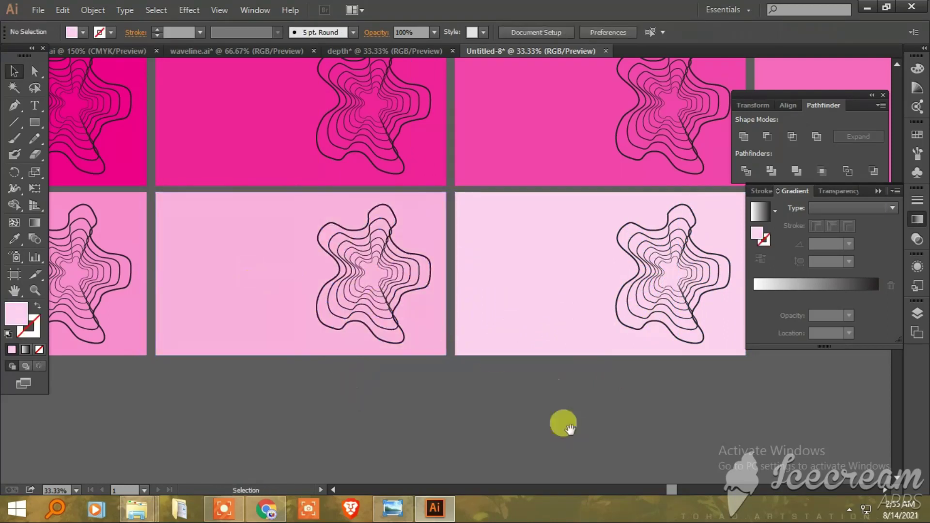
scroll(557, 428, "up", 2)
scroll(558, 429, "left", 3)
mouse_move(289, 318)
left_mouse_down()
mouse_move(515, 370)
mouse_move(525, 380)
left_mouse_up()
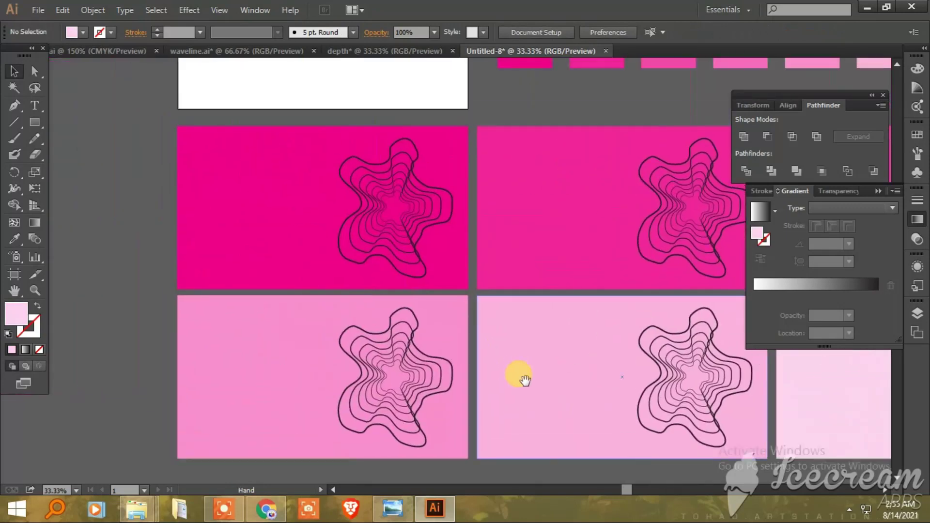
- Ungroup the contour lines on the first dark pink panel
key("ctrl+plus")
key("ctrl+plus")
key("ctrl+plus")
key("ctrl+plus")
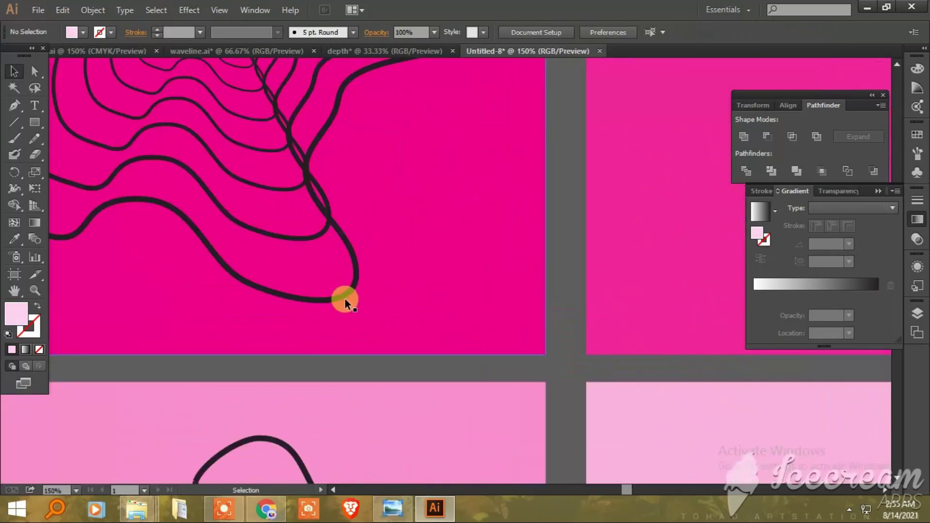
left_click(344, 296)
right_click(344, 296)
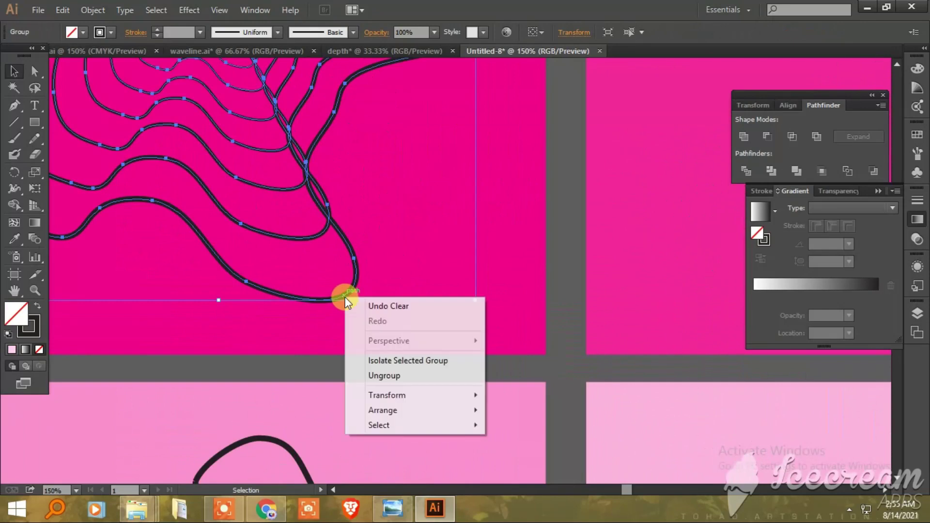
left_click(408, 382)
left_click(358, 361)
- Move the blob outline up toward the artboard's top-left, leaving the pink background in place
left_click_drag(344, 312, 309, 256)
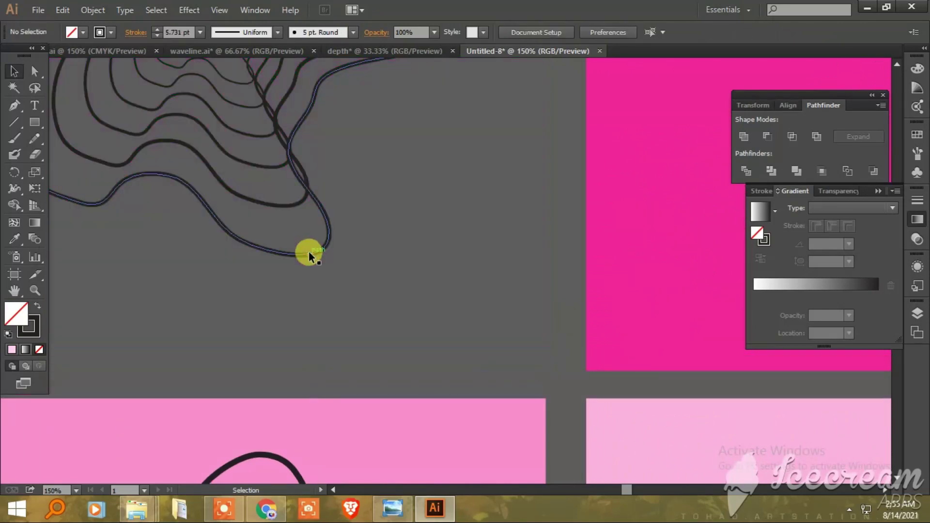
key("ctrl+z")
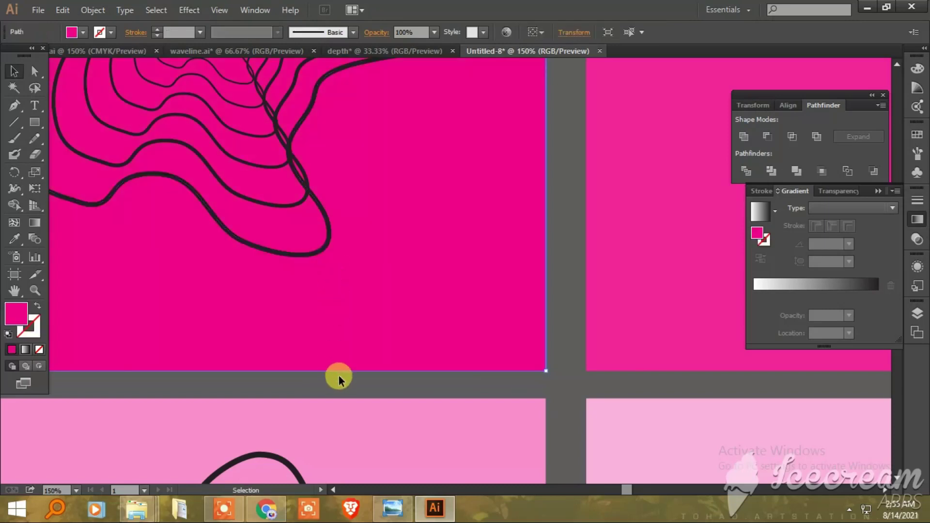
left_click(338, 379)
left_click_drag(315, 253, 298, 203)
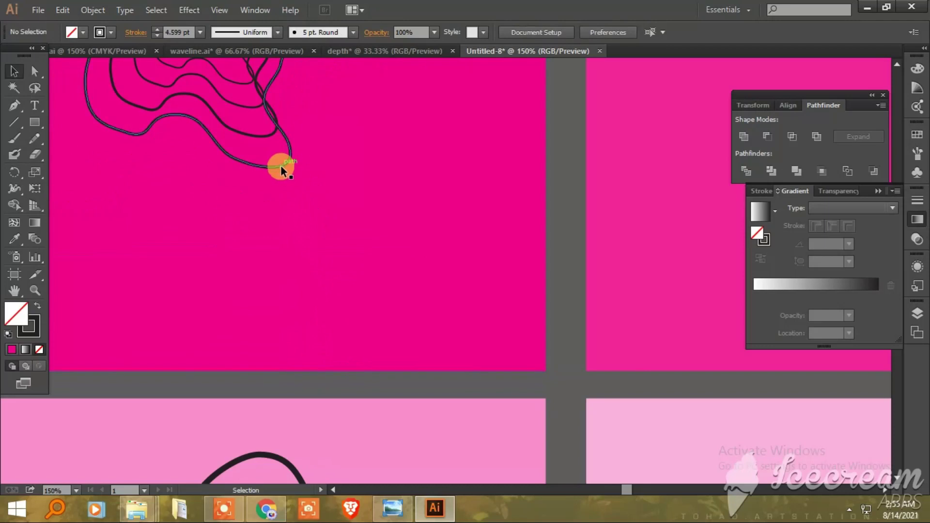
left_click_drag(298, 202, 258, 108)
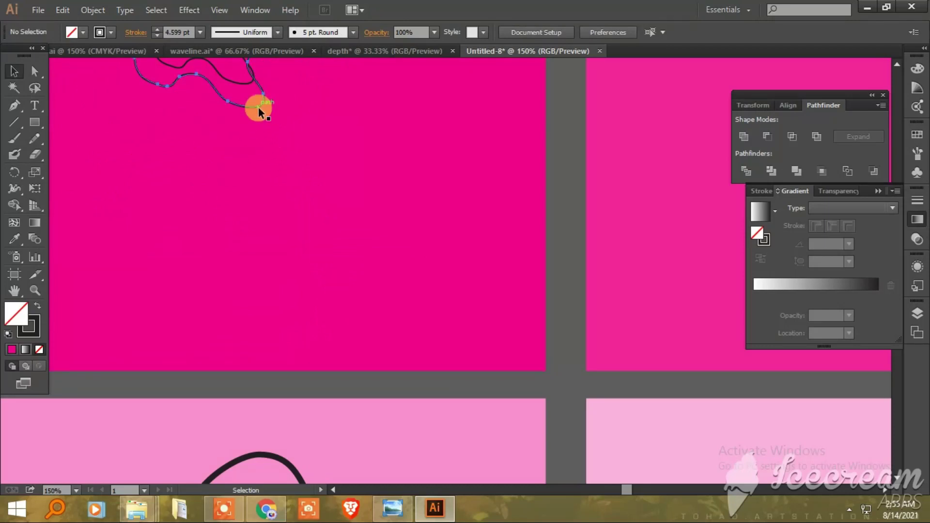
scroll(258, 106, "up", 3)
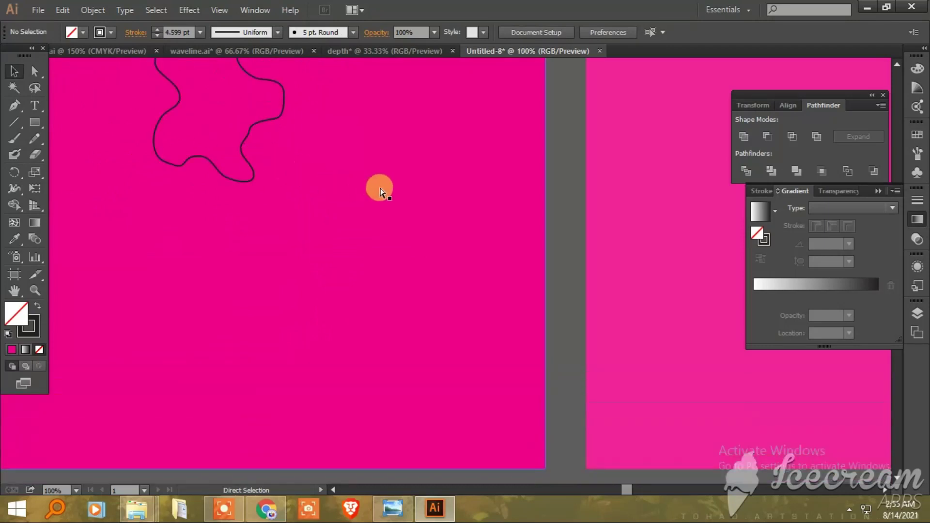
key("ctrl+minus")
key("ctrl+minus")
left_click_drag(447, 240, 127, 265)
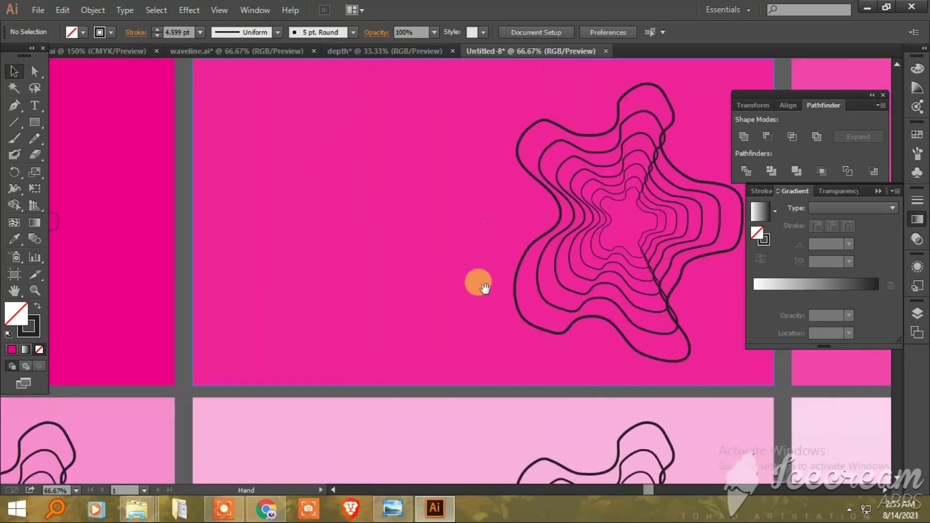
- Ungroup this artboard's contour rings and delete the intermediate rings
left_click(615, 246)
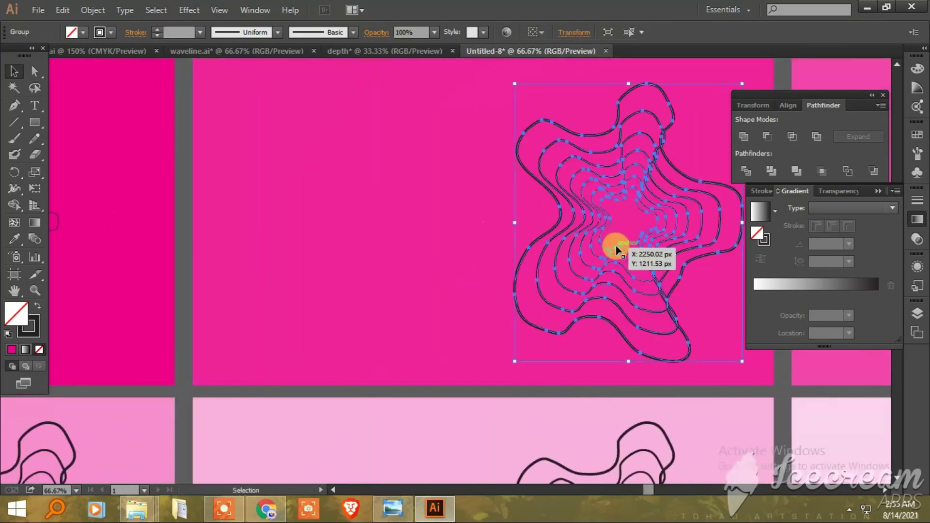
right_click(615, 245)
left_click(634, 325)
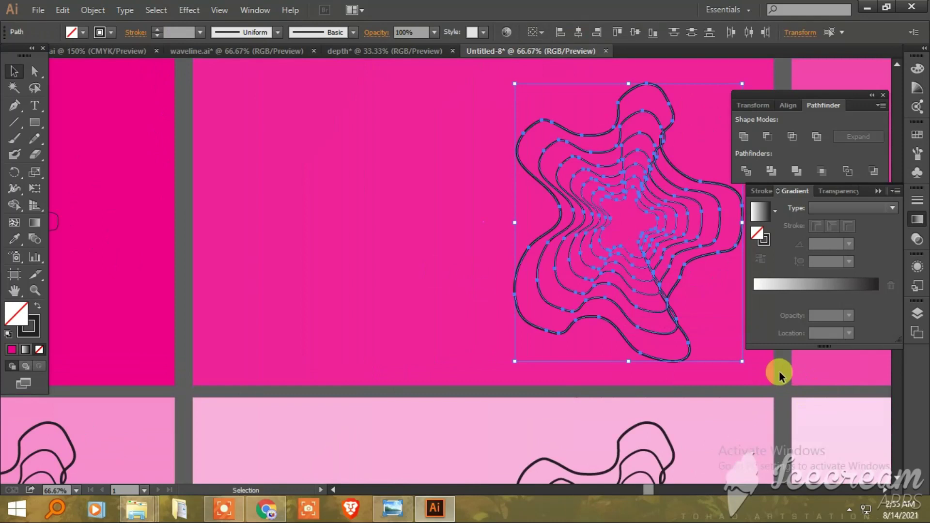
left_click(780, 370)
left_click(626, 272)
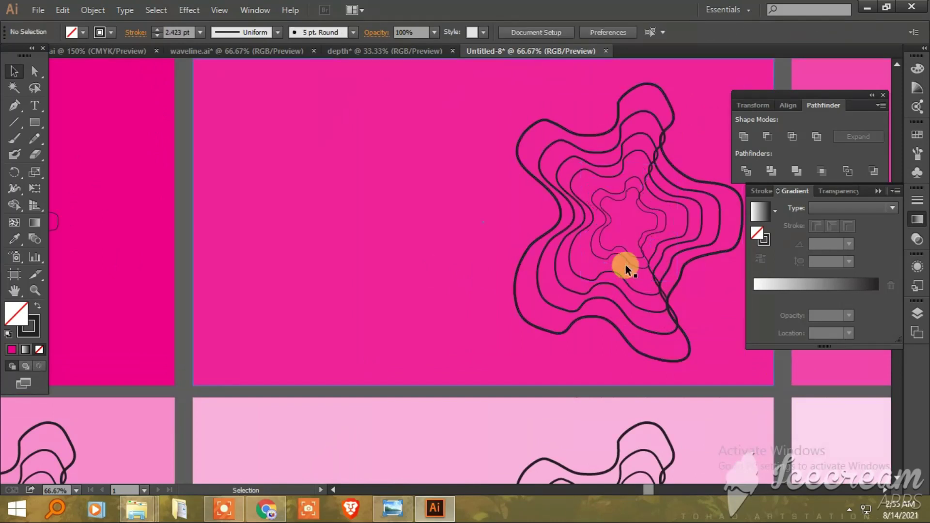
left_click(625, 251)
key("Delete")
left_click(623, 286)
key("Delete")
key("Delete")
key("Delete")
left_click(619, 332)
key("Delete")
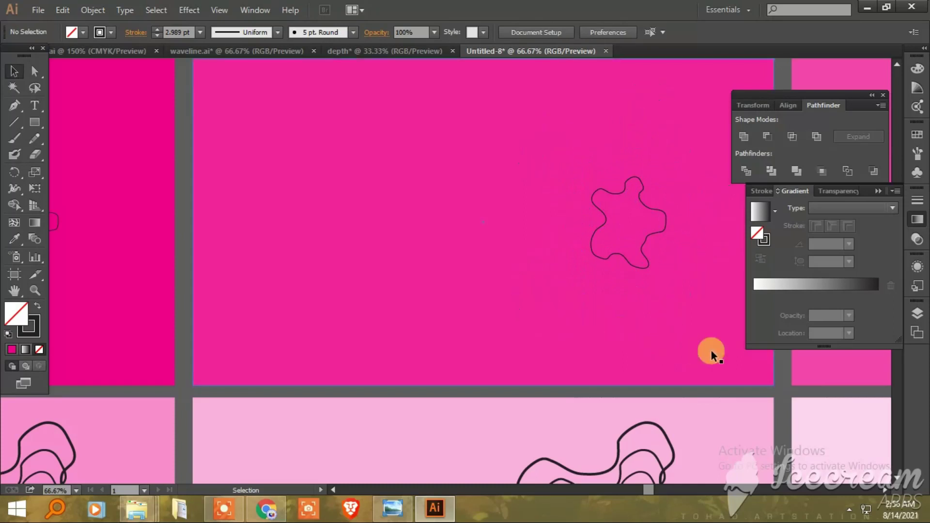
- Ungroup the contour rings on the neighbouring artboard
left_click_drag(562, 351, 401, 348)
mouse_move(783, 352)
left_mouse_down()
mouse_move(582, 352)
mouse_move(550, 339)
mouse_move(505, 339)
left_mouse_up()
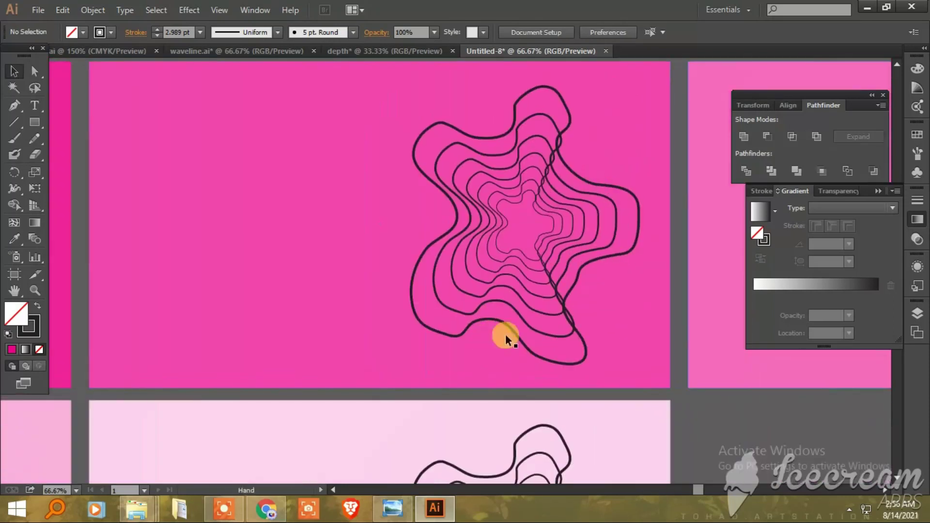
left_click(513, 257)
right_click(513, 257)
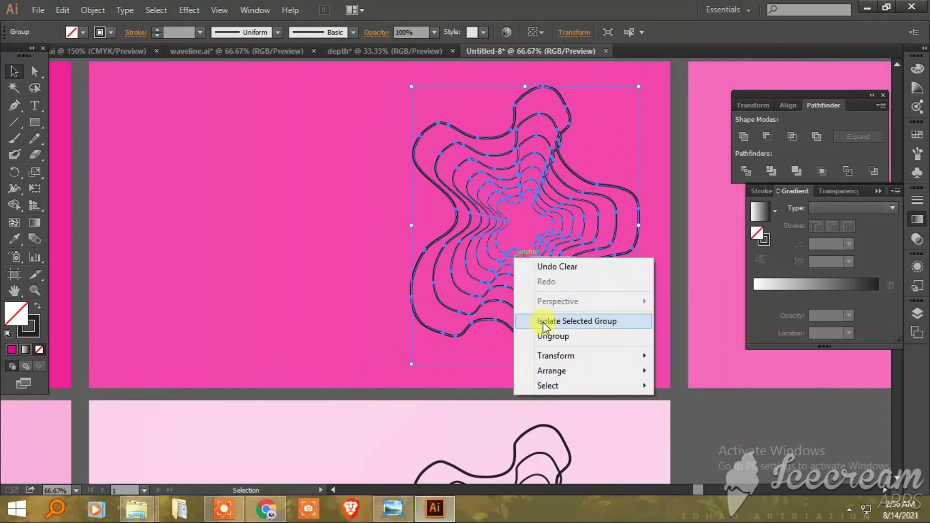
left_click(538, 334)
left_click(671, 304)
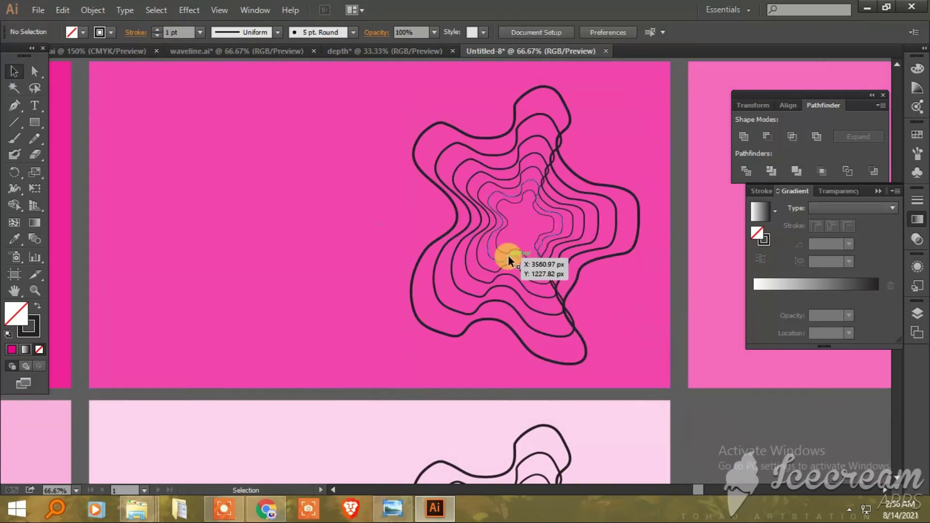
- Delete that artboard's extra contour rings one by one, from innermost to outermost
left_click(508, 250)
key("Delete")
left_click(512, 257)
key("Delete")
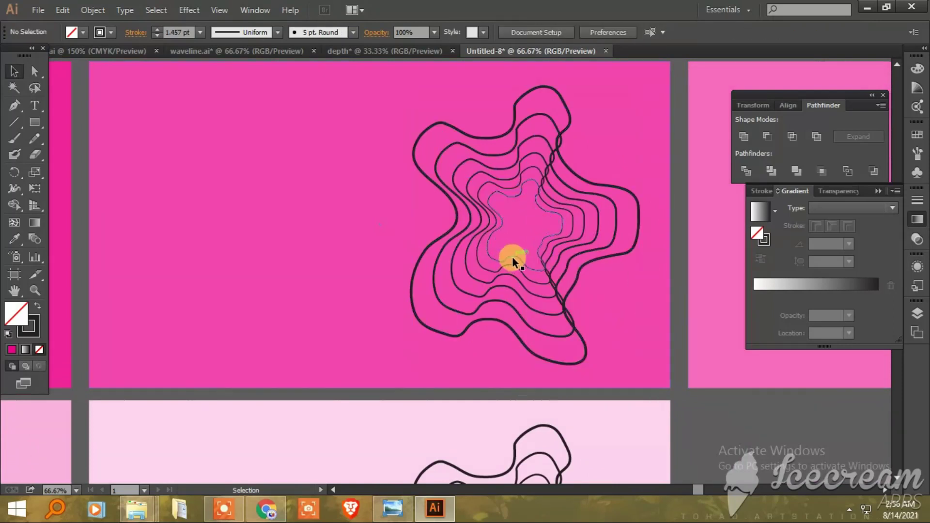
key("Delete")
key("Delete")
left_click(514, 290)
key("Delete")
left_click(516, 313)
key("Delete")
left_click(516, 331)
key("Delete")
- Ungroup the first artboard's contour rings and delete the small inner rings
scroll(696, 363, "right", 5)
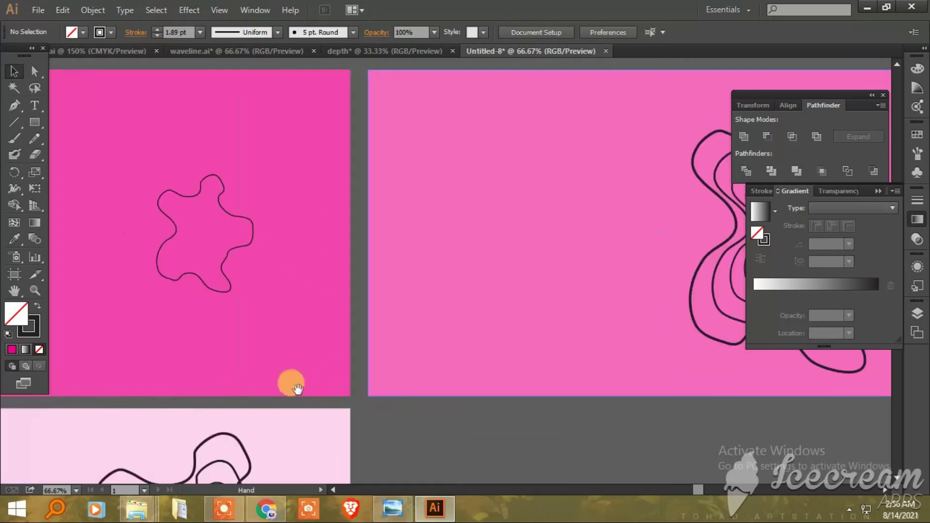
scroll(290, 384, "right", 5)
right_click(502, 268)
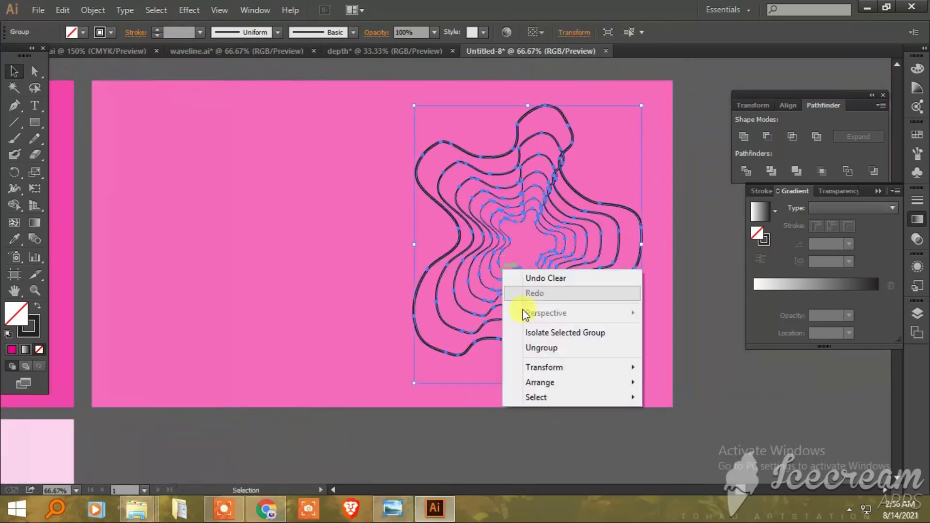
left_click(536, 348)
left_click(504, 412)
left_click_drag(513, 234, 518, 283)
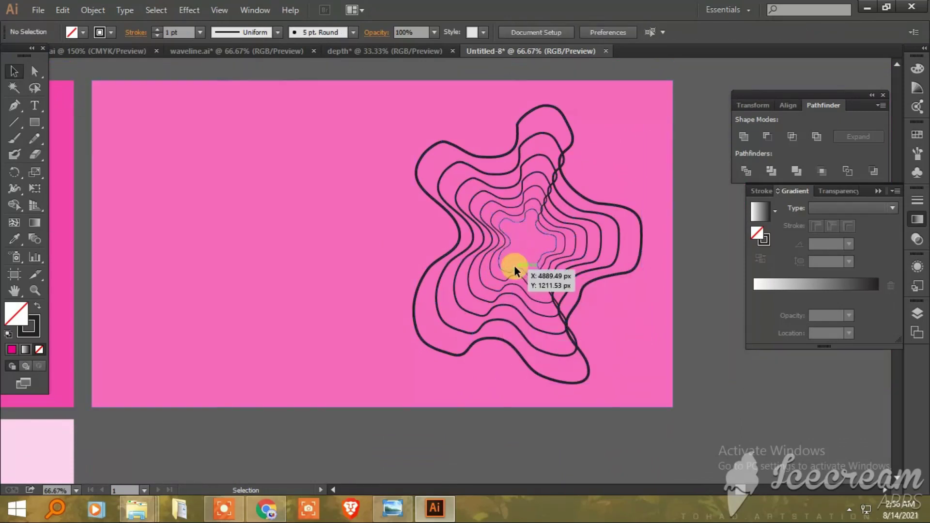
key("Delete")
- Delete the remaining extra contour rings one by one on that artboard
left_click(519, 281)
key("Delete")
left_click(520, 288)
key("Delete")
key("Delete")
left_click(521, 313)
key("Delete")
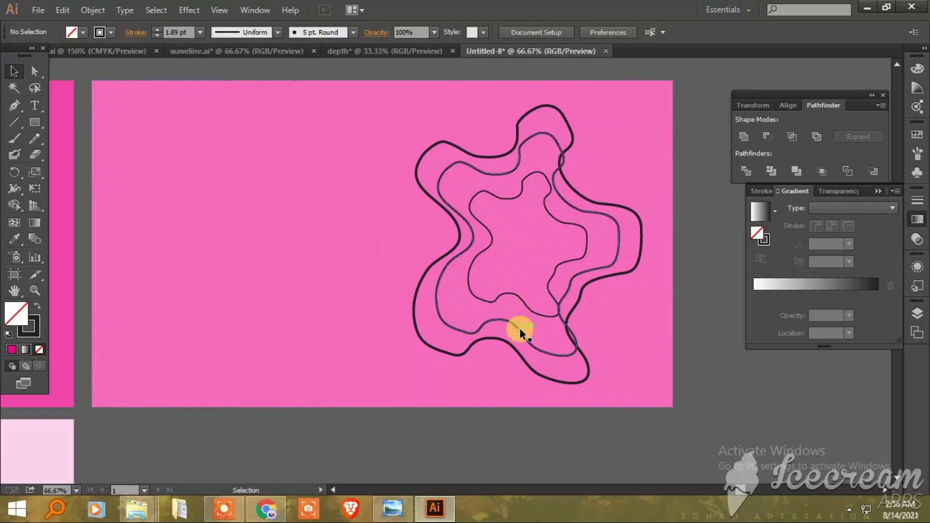
left_click(519, 330)
key("Delete")
left_click(529, 362)
key("Delete")
- Move to the lower-left artboard and ungroup its contour ring group
key("ctrl+minus")
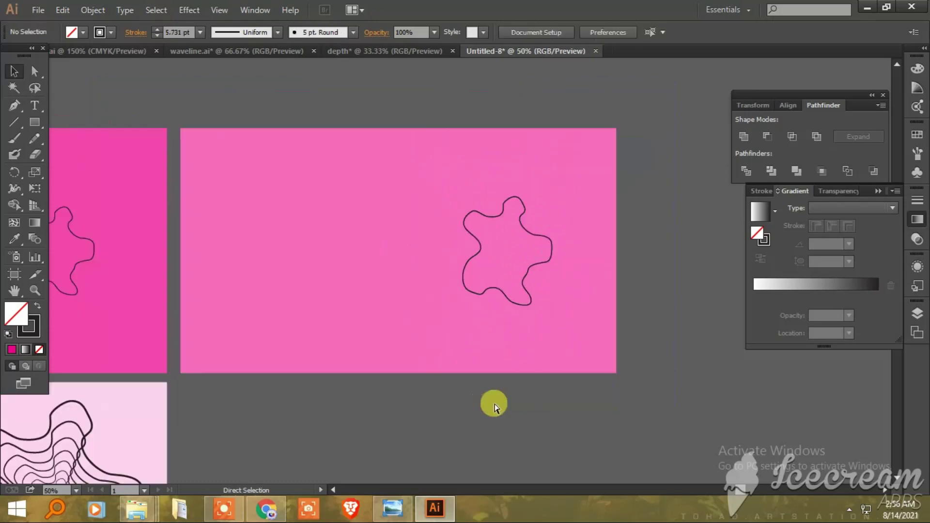
key("ctrl+minus")
mouse_move(322, 349)
left_mouse_down()
mouse_move(370, 315)
mouse_move(492, 307)
left_mouse_up()
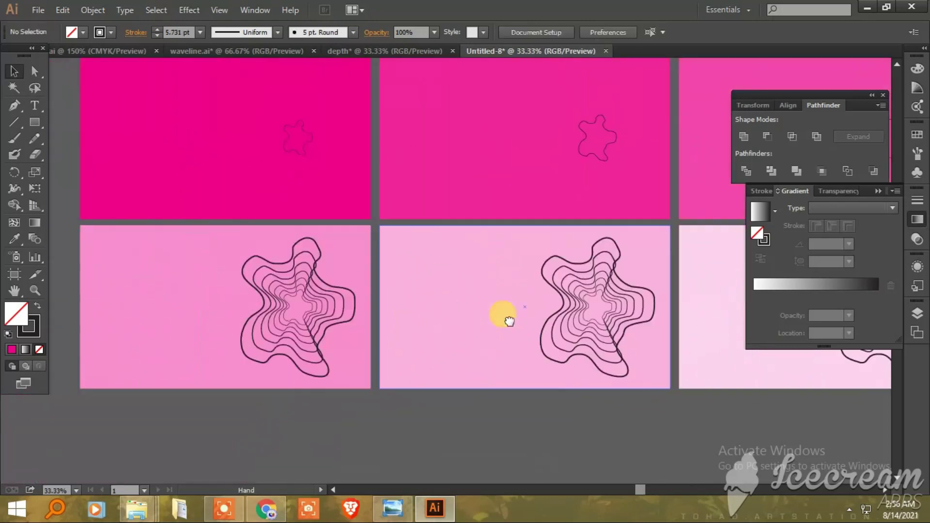
left_click(220, 324)
key("ctrl+plus")
key("ctrl+plus")
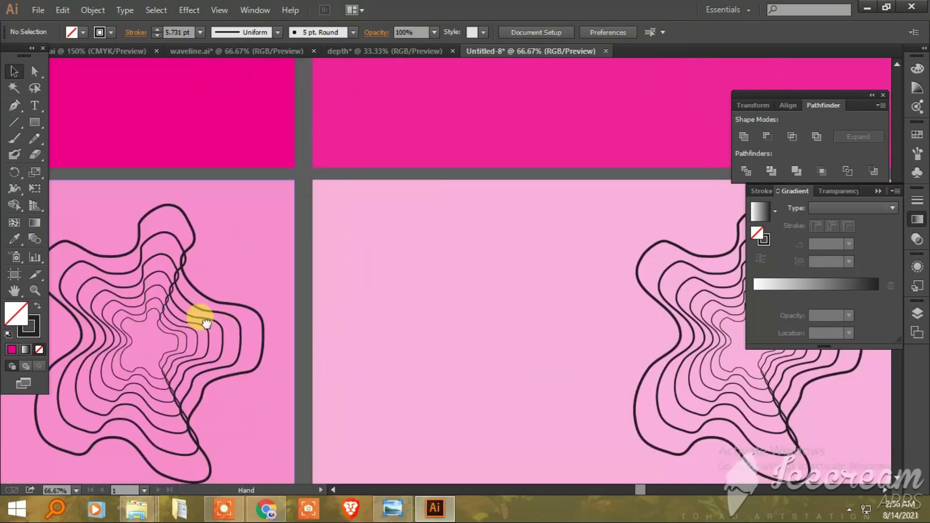
left_click_drag(198, 316, 343, 292)
left_click(344, 294)
right_click(364, 293)
left_click(387, 374)
left_click(465, 289)
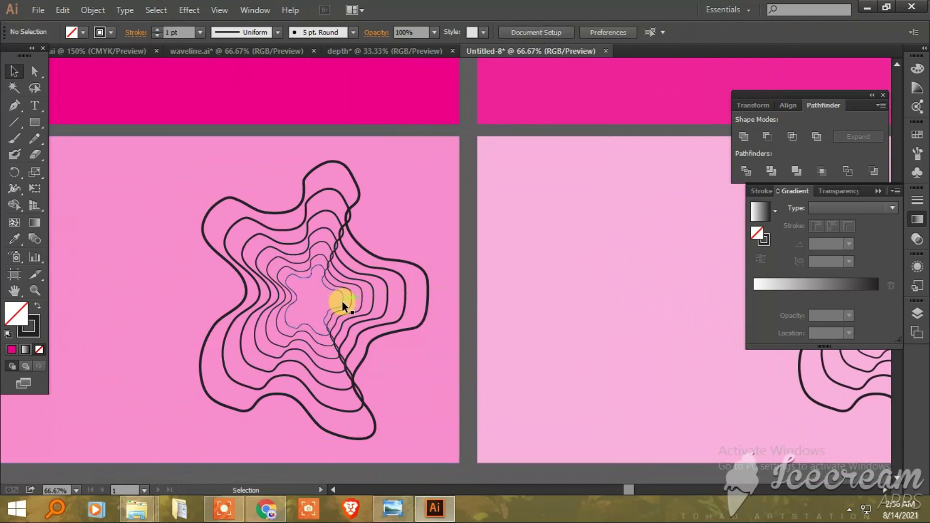
- Delete its inner and outer rings, restoring the accidentally deleted pink background
left_click(348, 305)
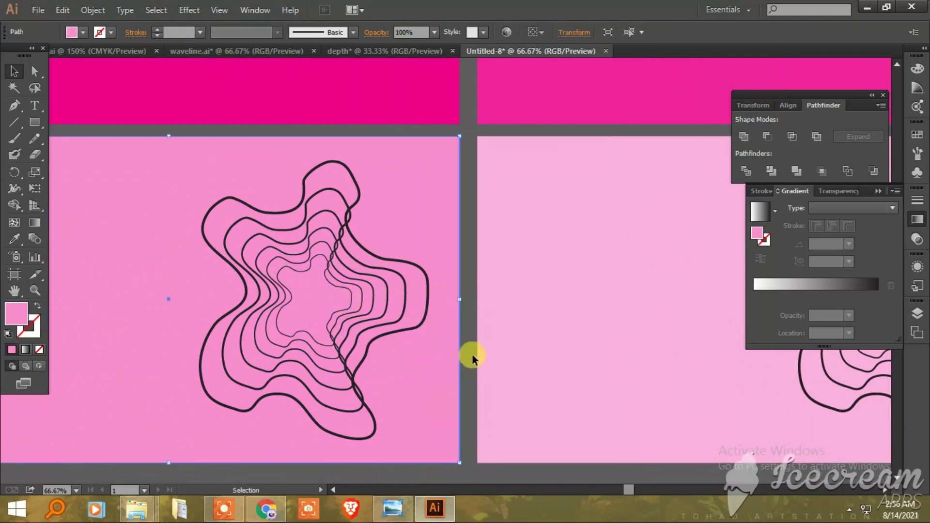
left_click(467, 354)
left_click(350, 306)
key("Delete")
left_click(359, 305)
key("Delete")
left_click(367, 312)
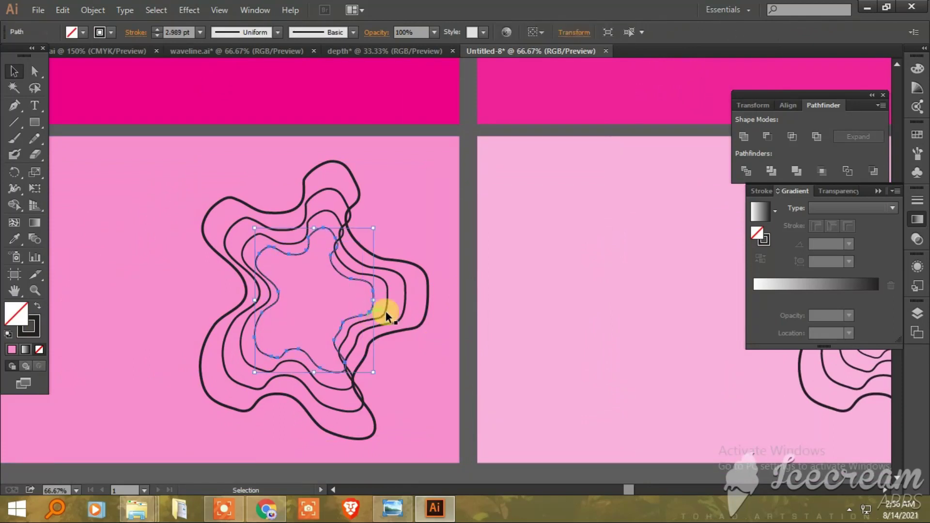
key("Delete")
left_click(406, 317)
key("Delete")
key("Delete")
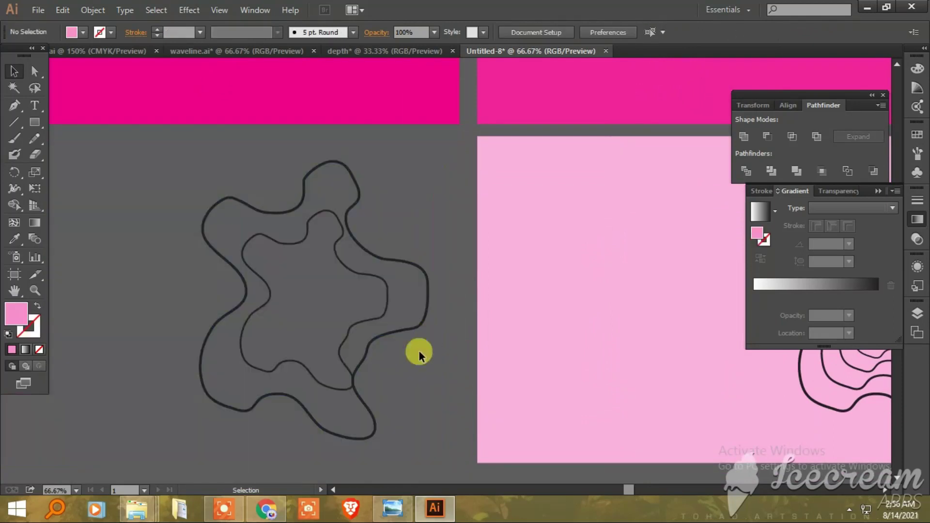
key("ctrl+z")
left_click(473, 385)
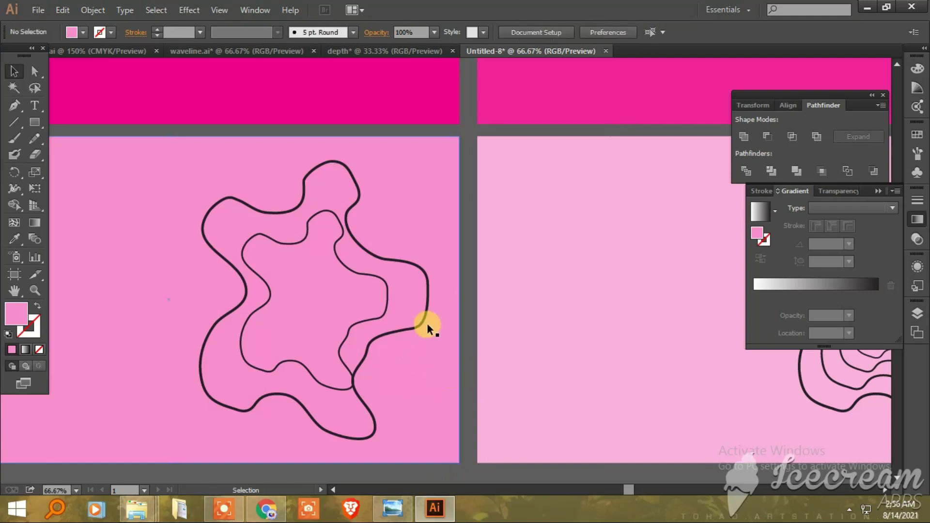
left_click(420, 319)
key("Delete")
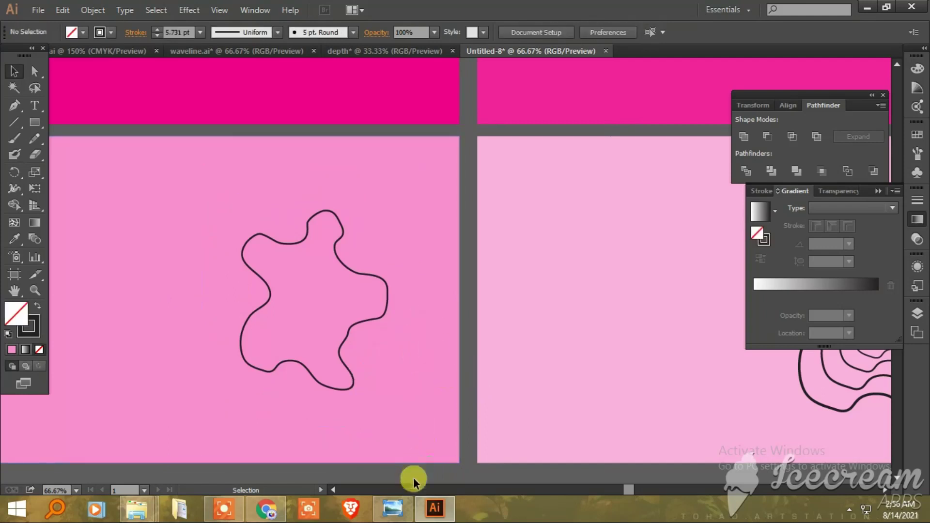
- Cut the blob out of the bottom-left pink panel with Minus Front
left_click(224, 509)
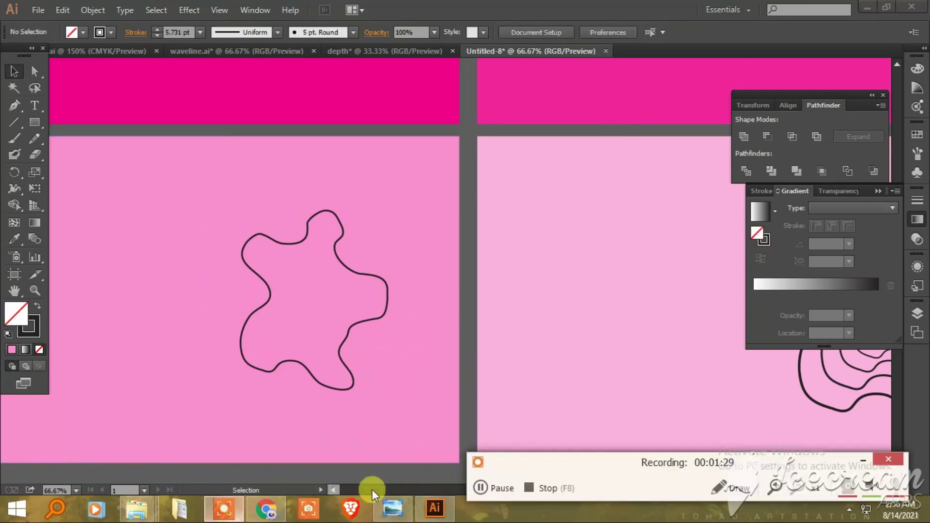
left_click(480, 487)
left_click(382, 277)
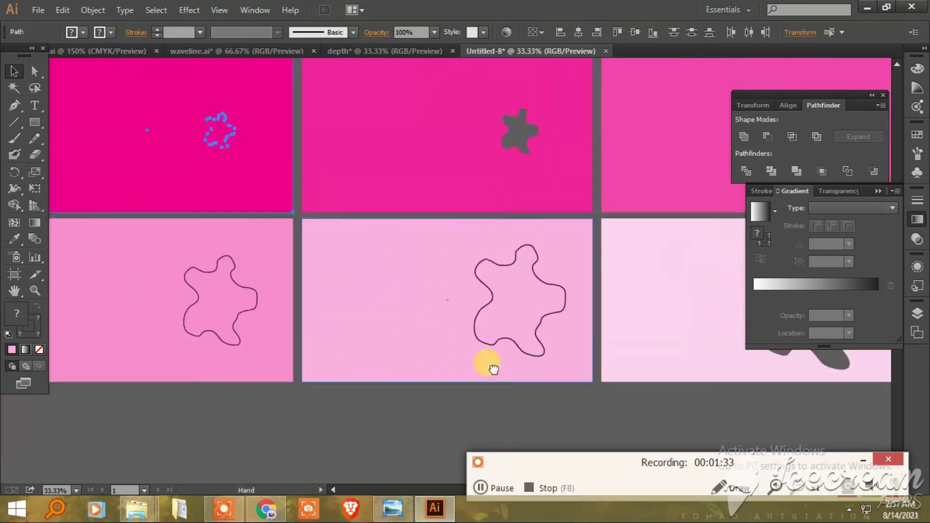
left_click_drag(343, 283, 524, 376)
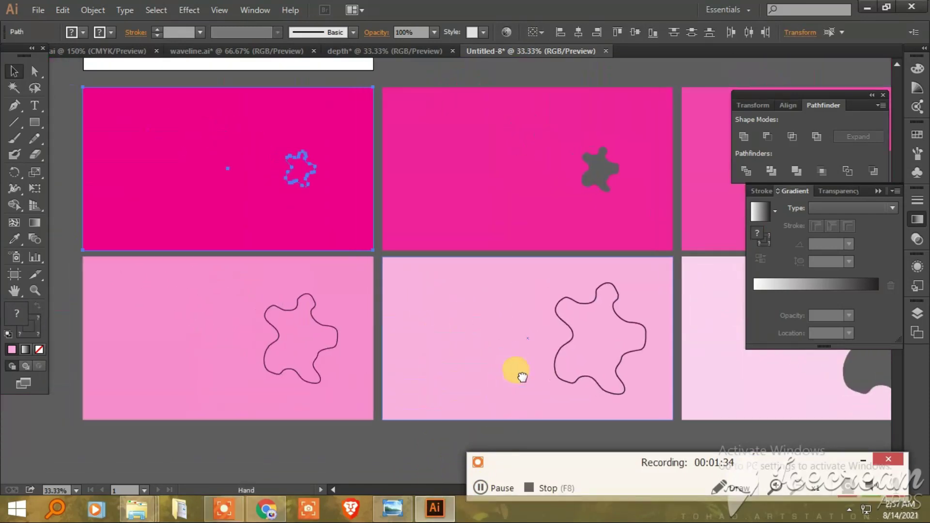
left_click(210, 131)
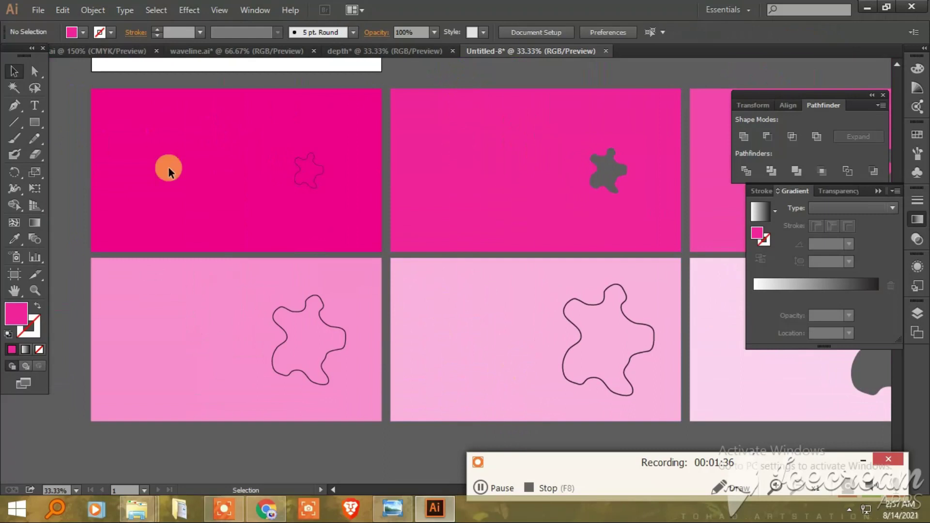
left_click_drag(311, 193, 312, 193)
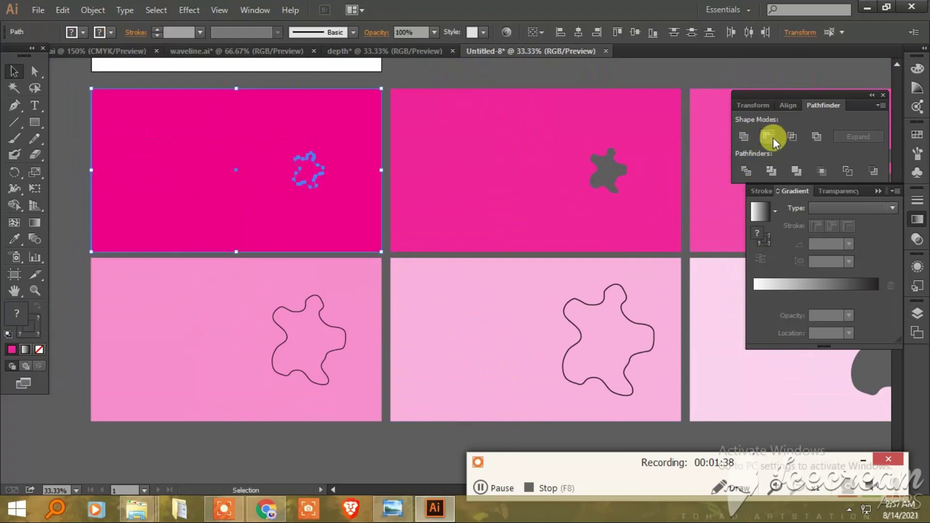
left_click_drag(285, 441, 347, 308)
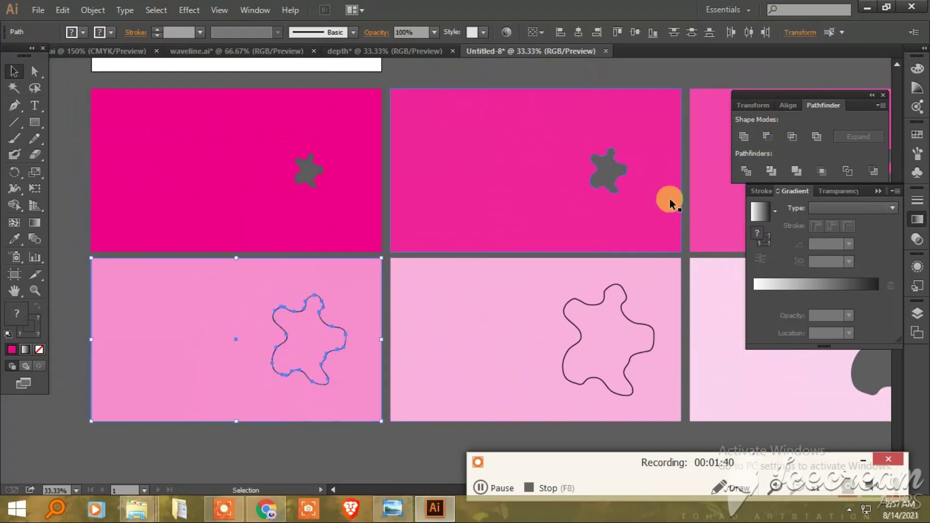
left_click(774, 137)
- Cut the blob out of the bottom-middle pink panel with Minus Front
scroll(368, 378, "down", 3)
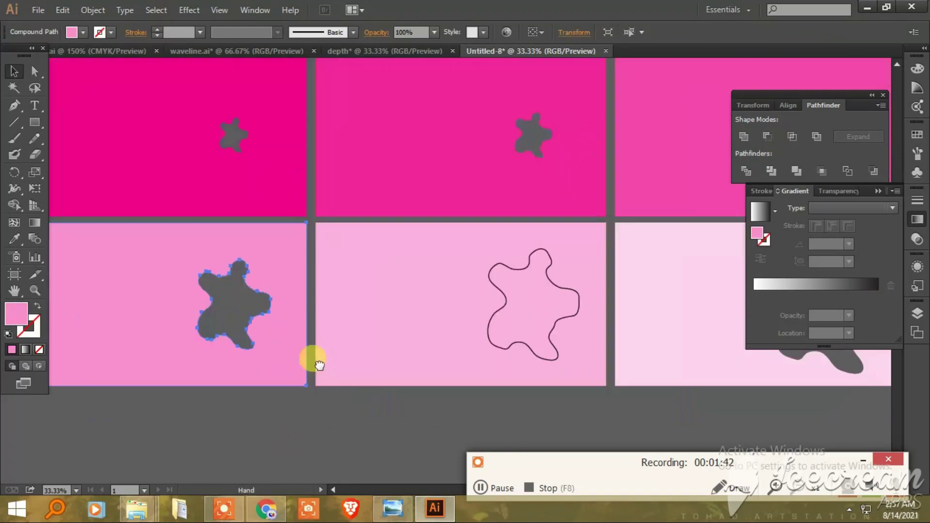
left_click_drag(380, 392, 494, 282)
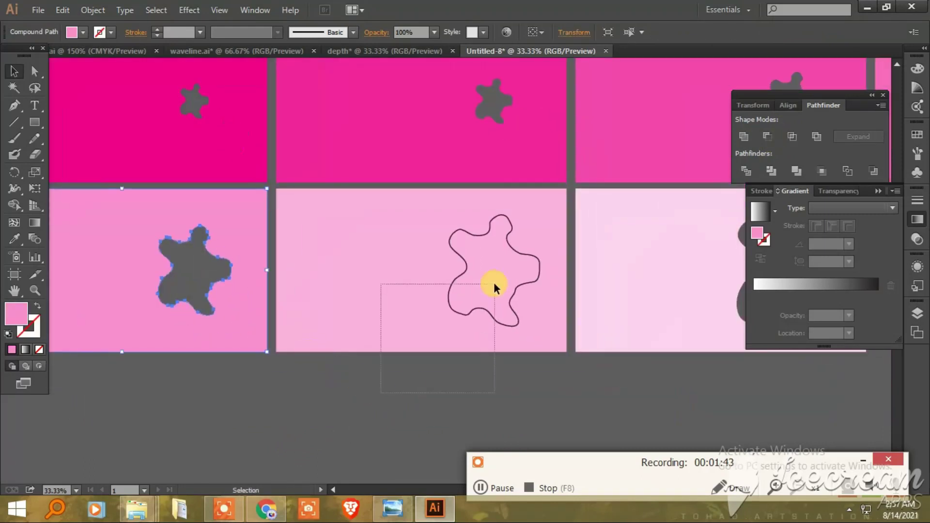
left_click(768, 136)
left_click(478, 394)
- Shift-drag the top-row and lower-left, lower-middle cut-out panels onto the top-left panel
key("ctrl+minus")
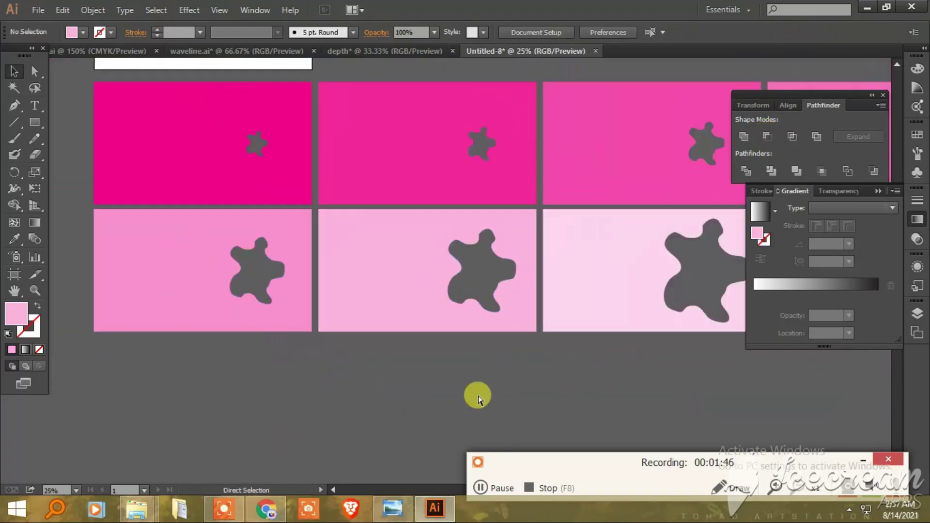
key("ctrl+minus")
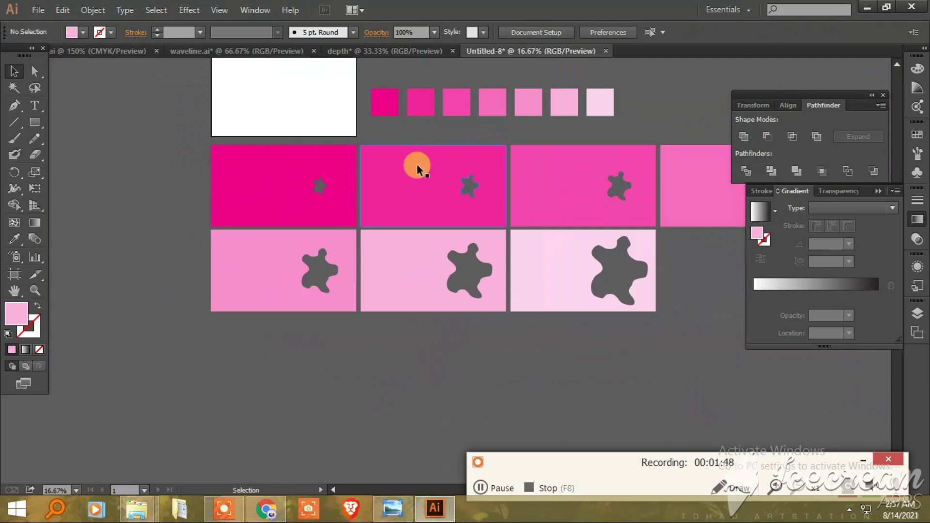
left_click_drag(417, 164, 268, 167)
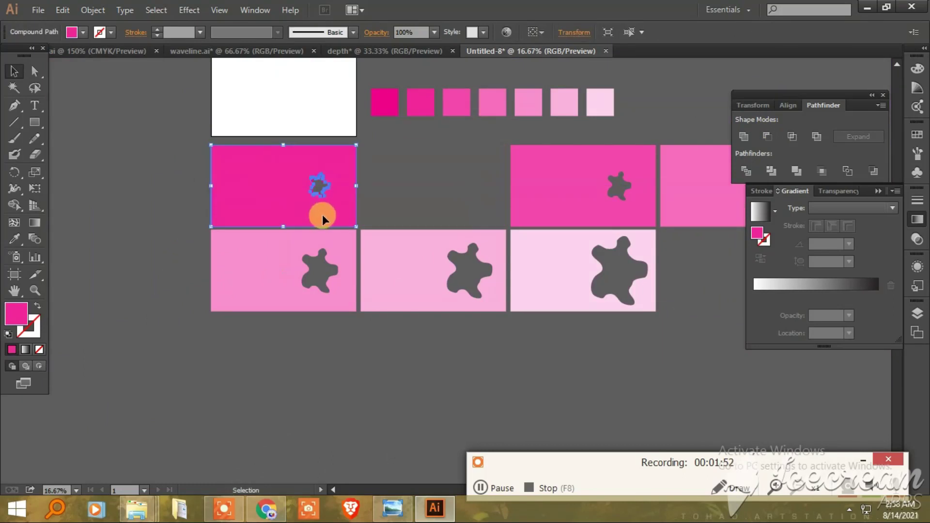
left_click_drag(552, 183, 251, 184)
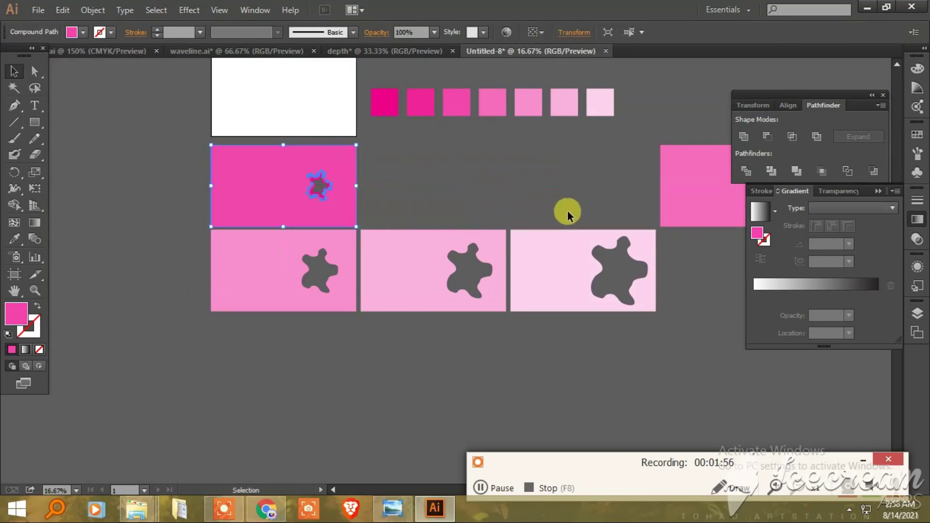
key("ctrl+z")
left_click_drag(571, 201, 270, 213)
mouse_move(722, 191)
left_mouse_down()
mouse_move(368, 221)
mouse_move(243, 208)
left_mouse_up()
mouse_move(254, 287)
left_mouse_down()
mouse_move(252, 191)
mouse_move(251, 202)
left_mouse_up()
mouse_move(386, 290)
left_mouse_down()
mouse_move(232, 220)
mouse_move(245, 203)
left_mouse_up()
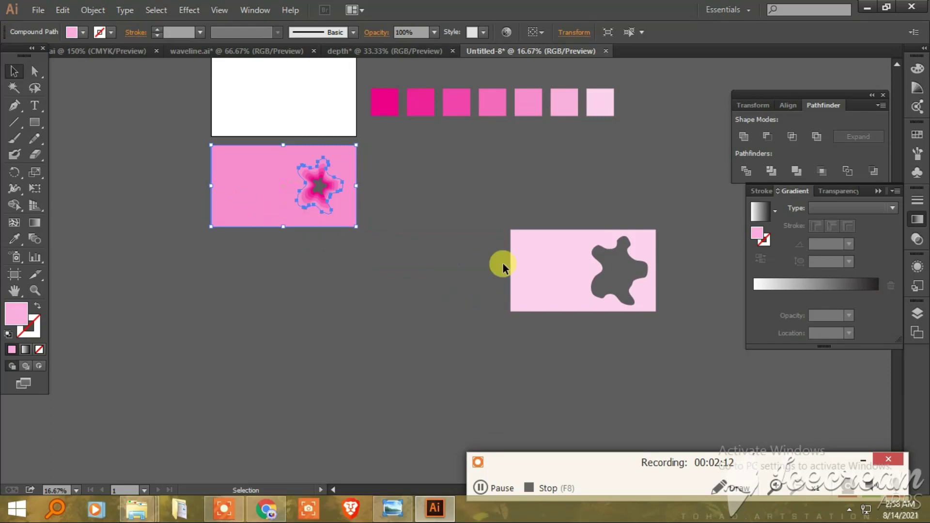
- Bring the moved panel to front, then add the lightest panel on top
right_click(335, 234)
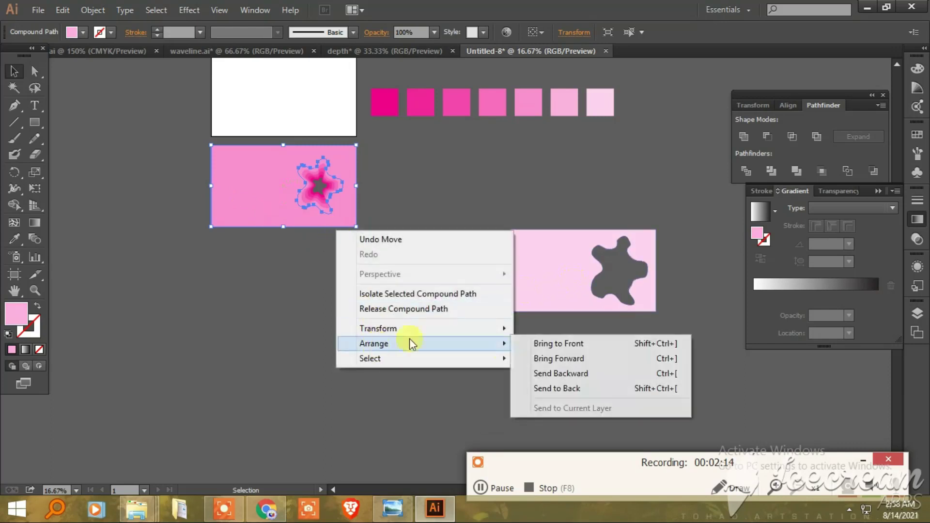
left_click(540, 344)
left_click_drag(541, 297, 243, 212)
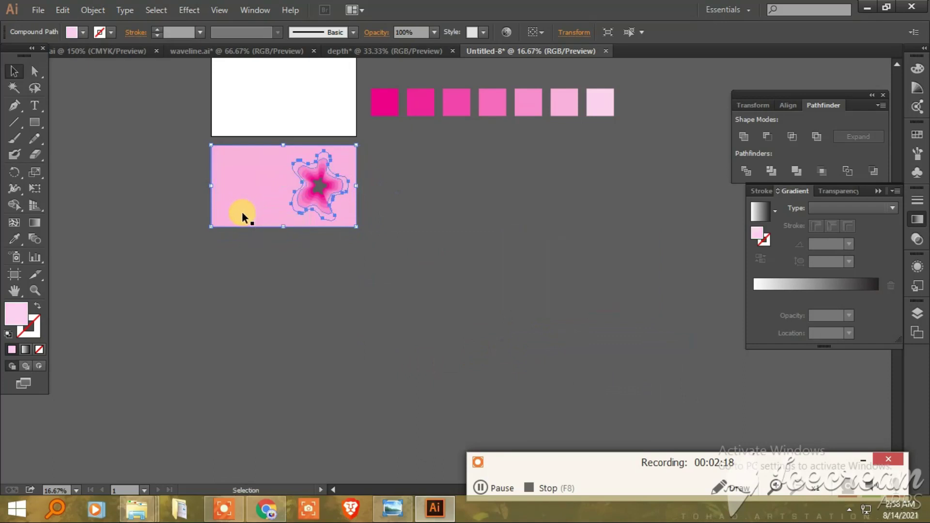
right_click(242, 212)
left_click(445, 327)
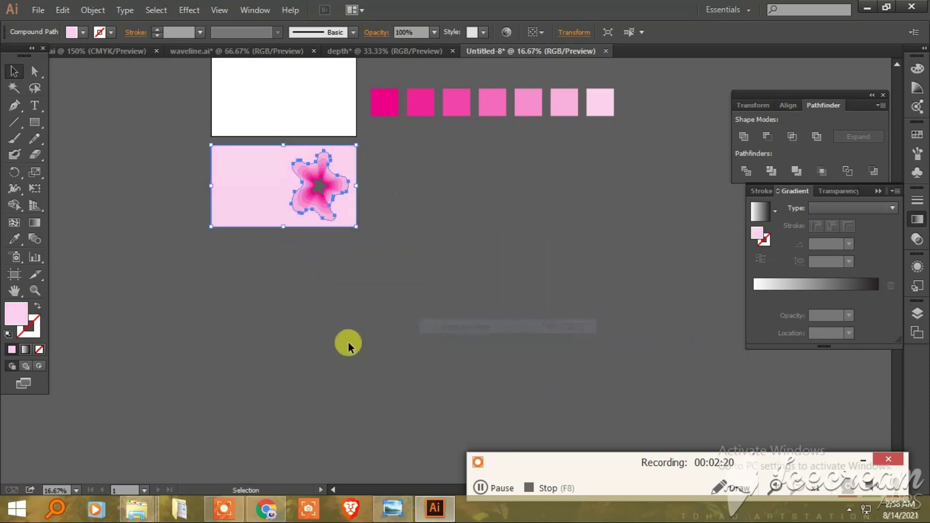
left_click(197, 286)
- Select the whole layered stack and drag it onto the blank artboard
scroll(197, 287, "up", 2)
scroll(196, 284, "up", 1)
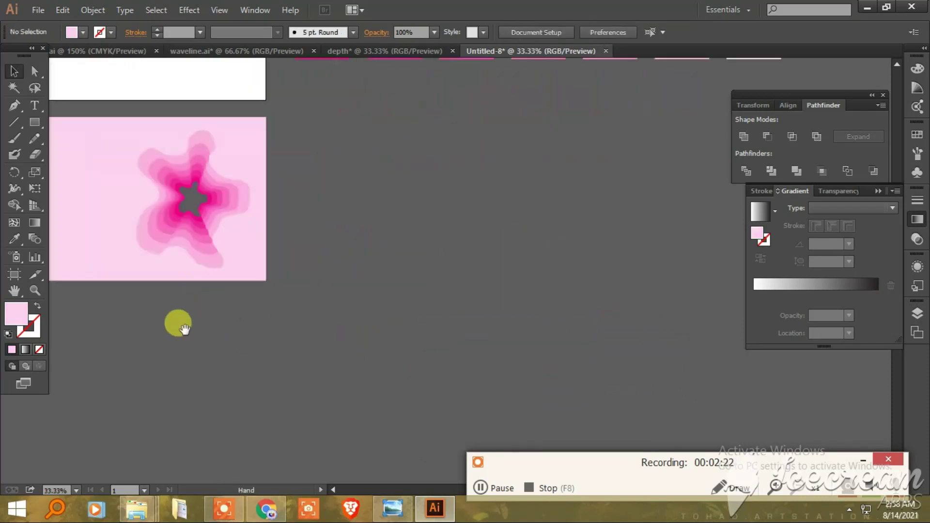
scroll(176, 326, "up", 1)
left_click_drag(318, 391, 515, 230)
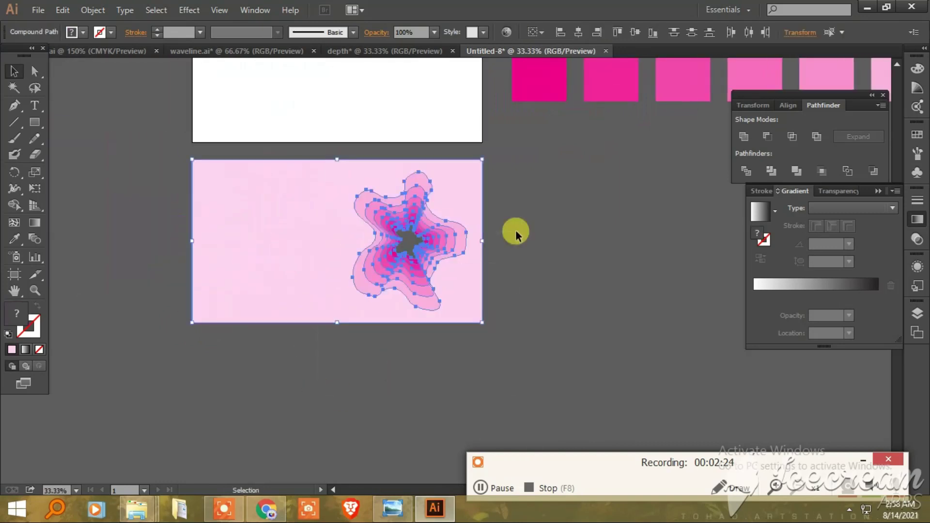
scroll(318, 313, "up", 3)
scroll(318, 315, "up", 2)
left_click_drag(314, 374, 314, 191)
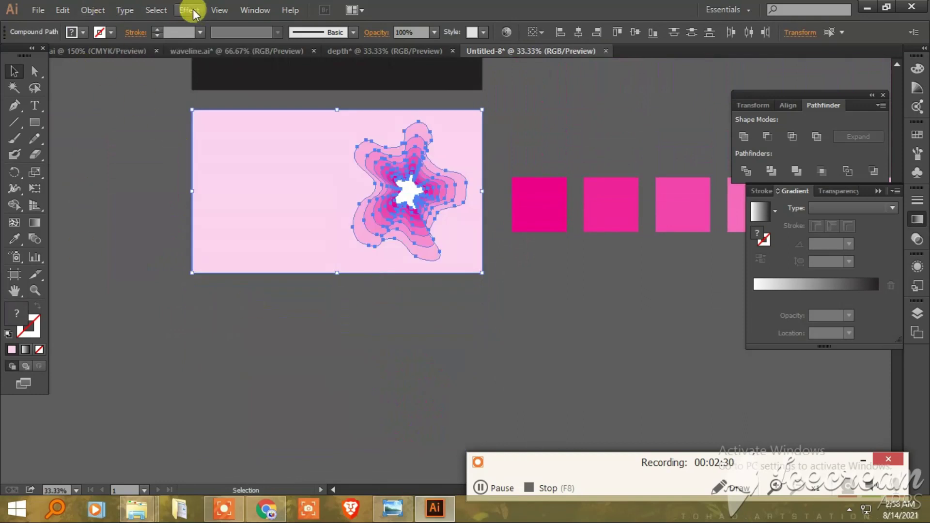
- Apply a Drop Shadow: Multiply, 75% opacity, 7 px X/Y offsets, 5 px blur
left_click(190, 10)
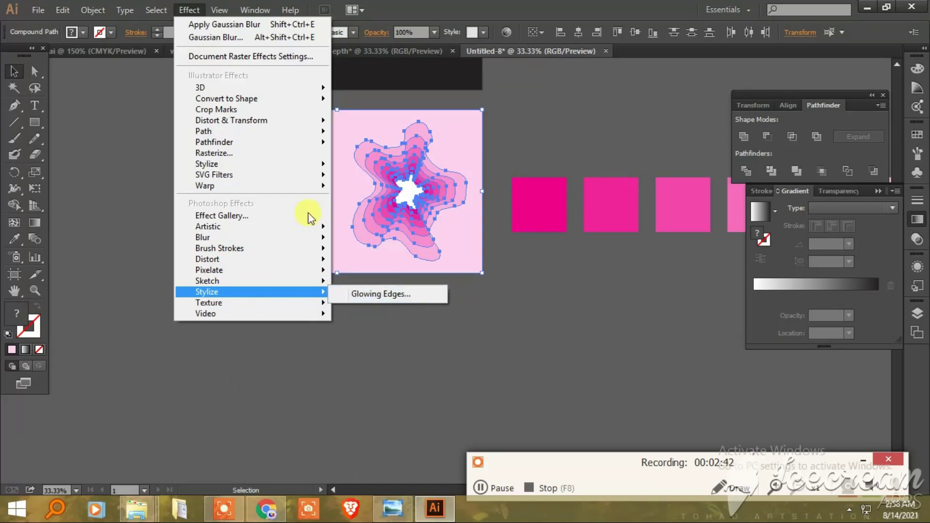
mouse_move(218, 164)
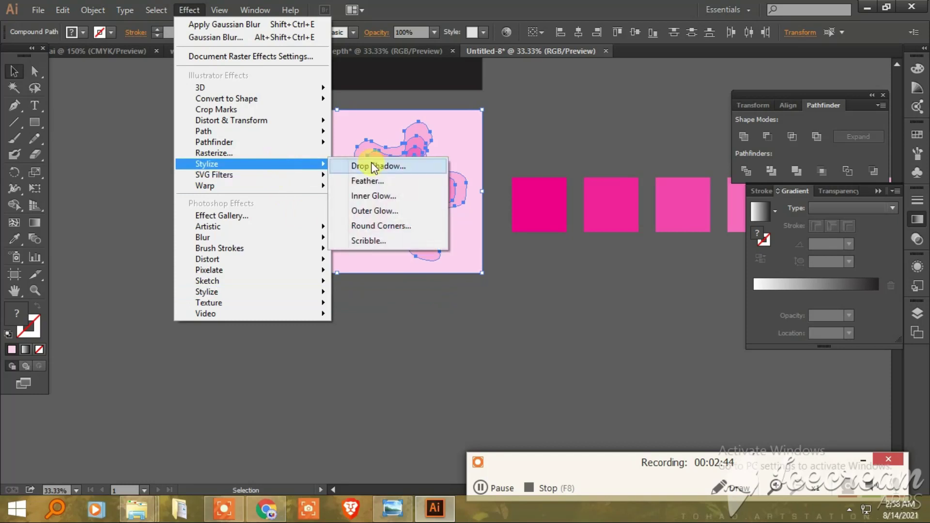
left_click(374, 167)
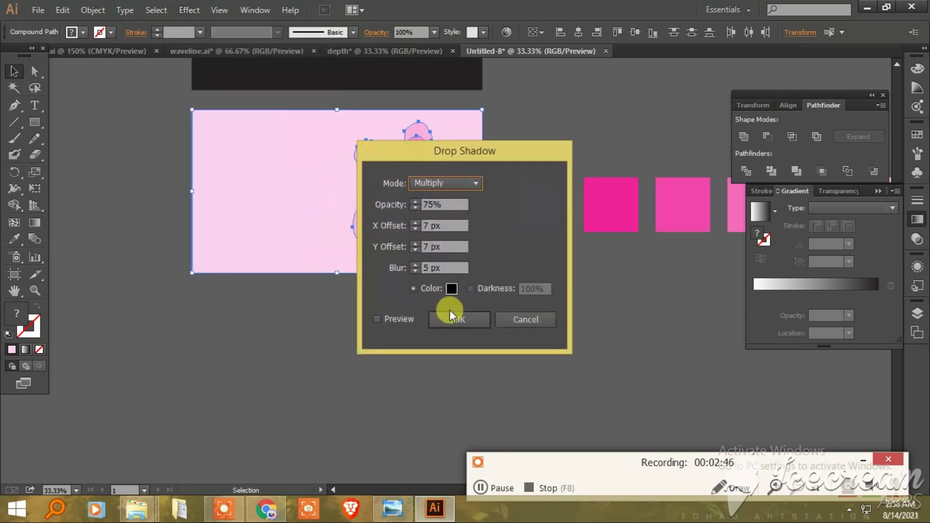
left_click_drag(414, 156, 551, 99)
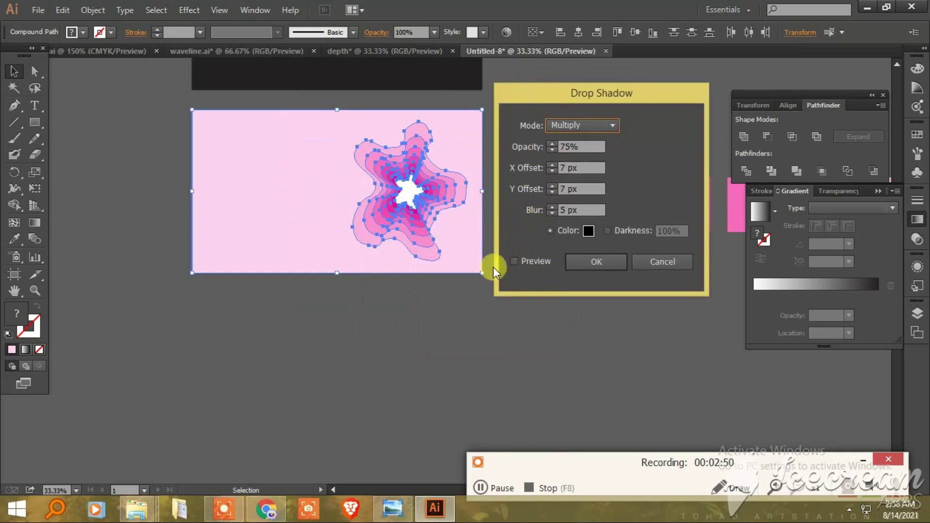
left_click(603, 264)
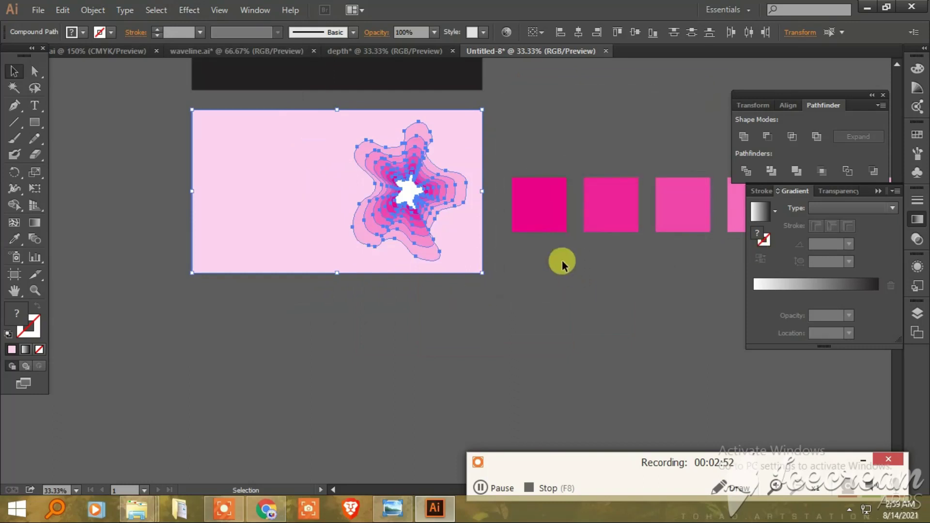
key("ctrl+plus")
left_click(189, 10)
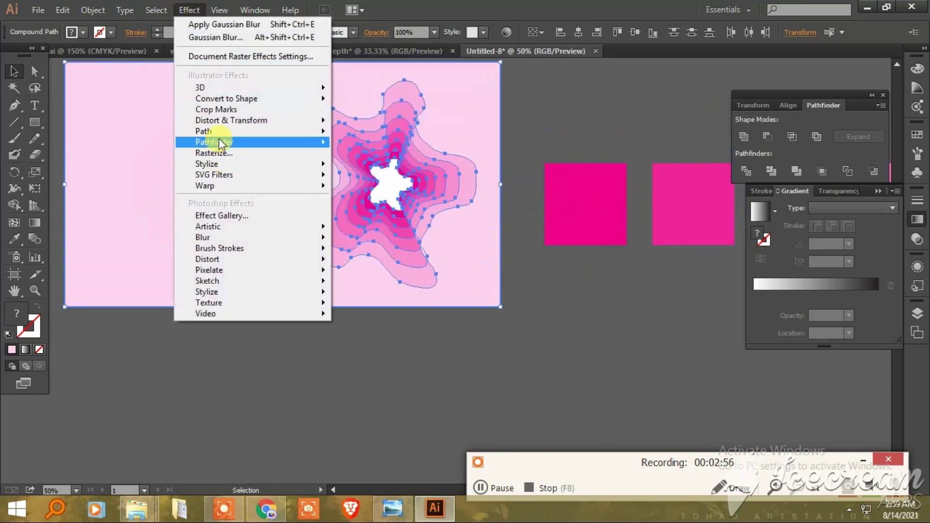
mouse_move(207, 164)
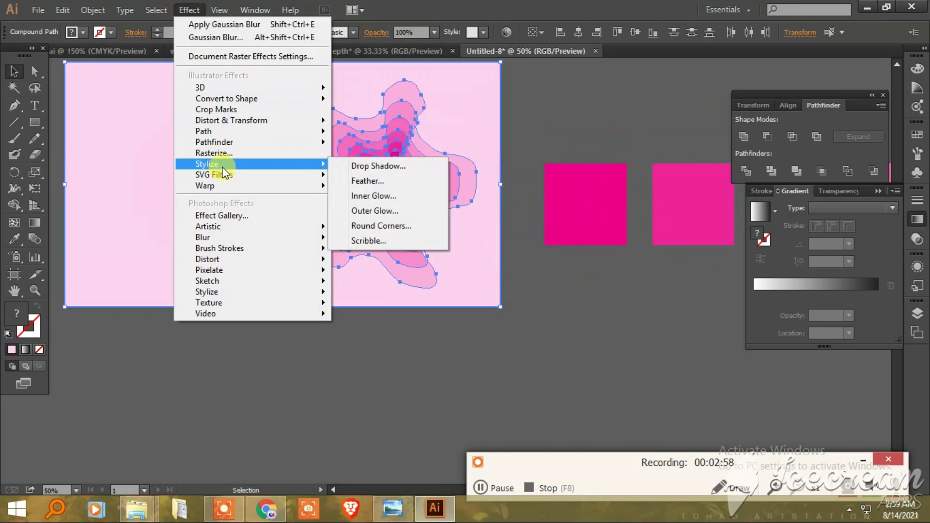
left_click(409, 166)
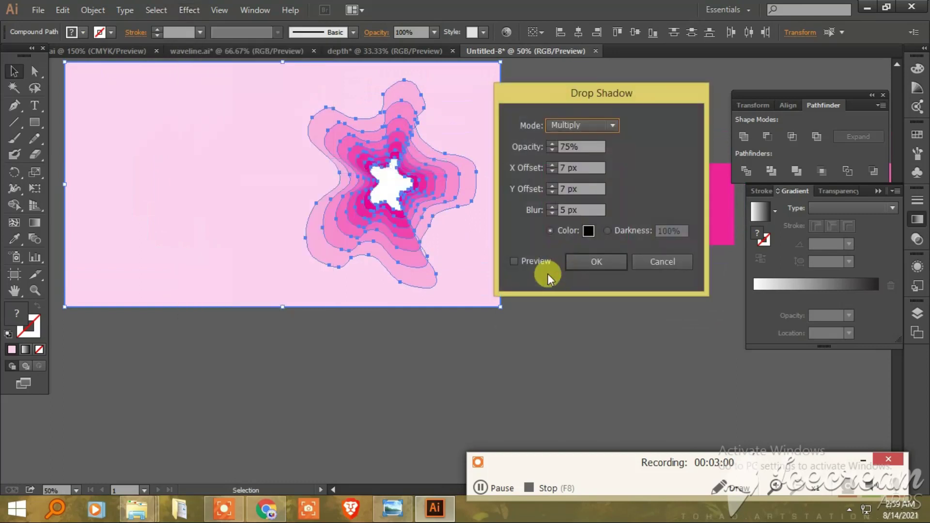
left_click(514, 262)
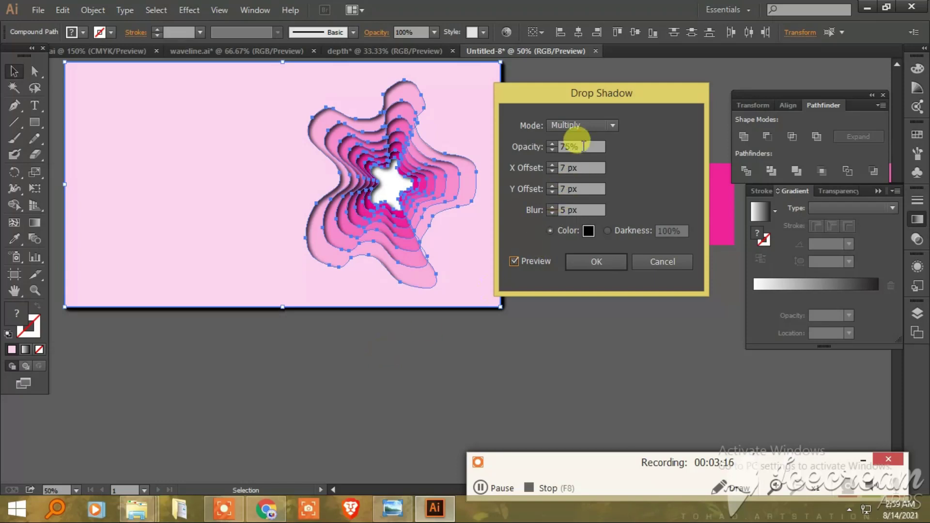
left_click(604, 263)
left_click(374, 359)
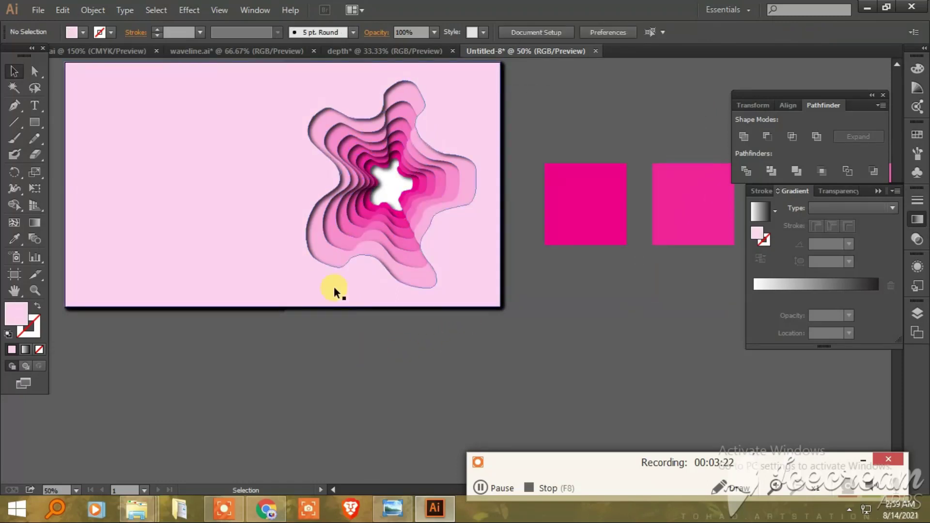
- Draw a 1280 × 720 rectangle covering the whole artboard
left_click_drag(289, 279, 330, 289)
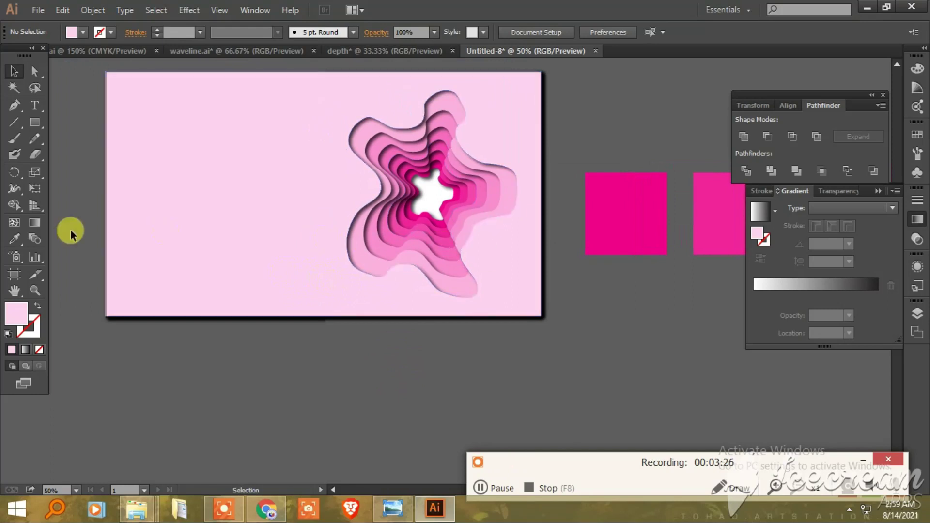
left_click(35, 122)
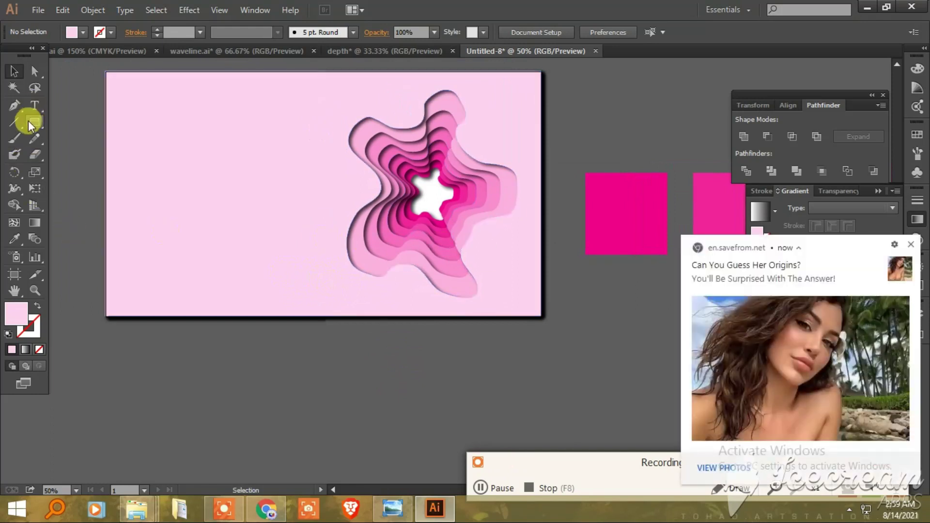
left_click(97, 121)
left_click_drag(106, 73, 542, 316)
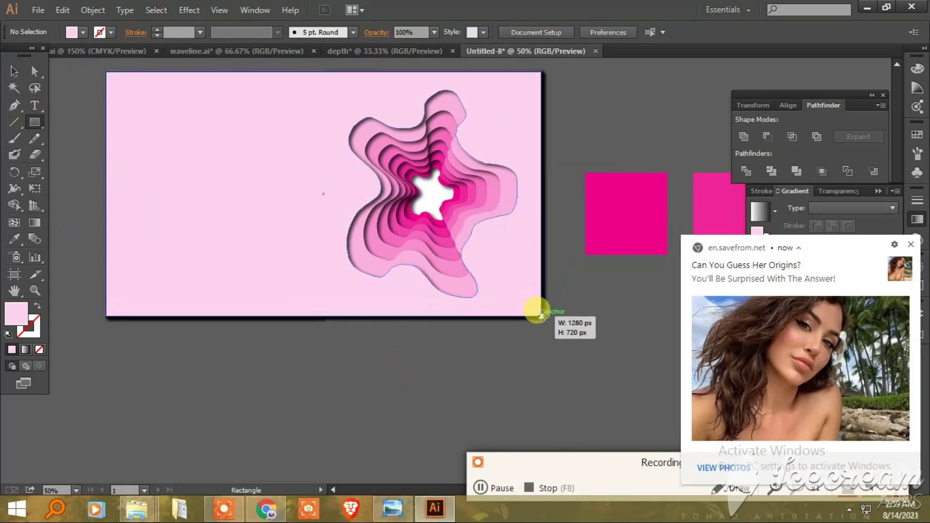
left_click(13, 71)
- Select the rectangle and layered artwork and make a clipping mask
left_click_drag(79, 77, 519, 366)
right_click(475, 250)
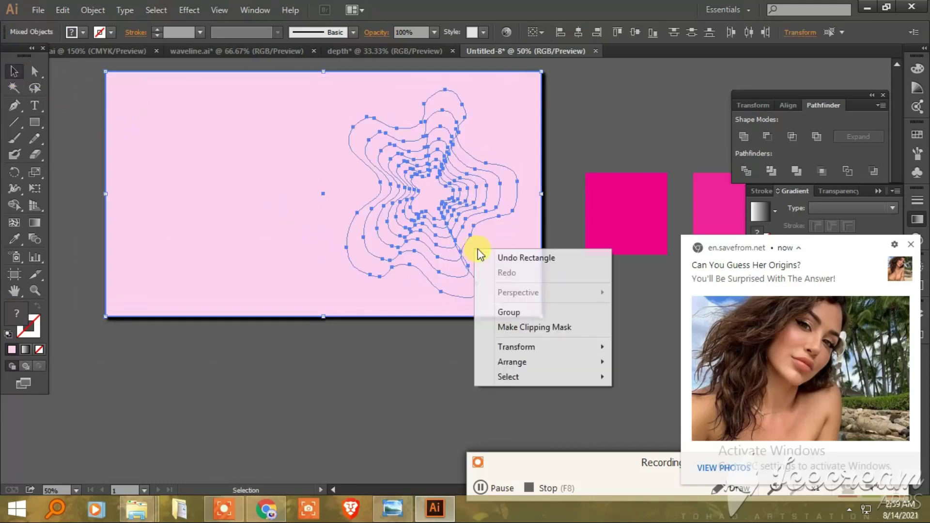
left_click(523, 327)
left_click(487, 339)
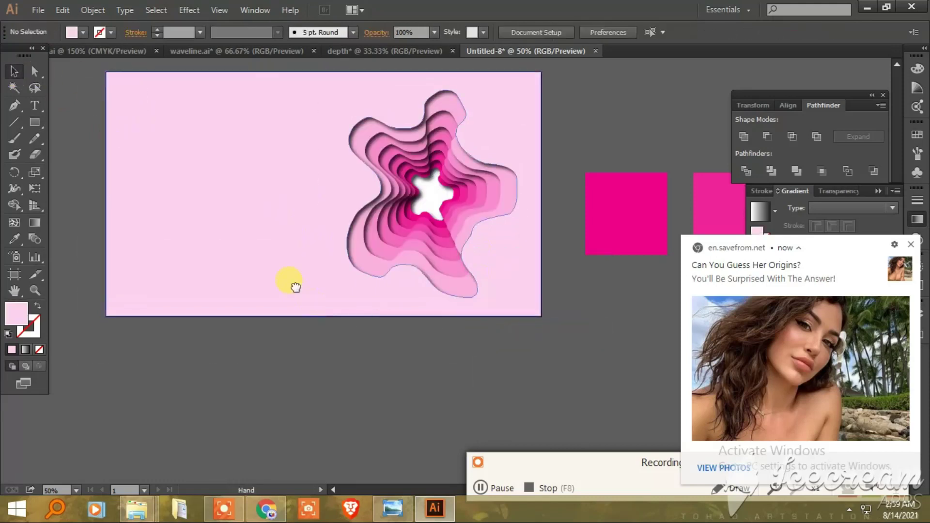
left_click(910, 244)
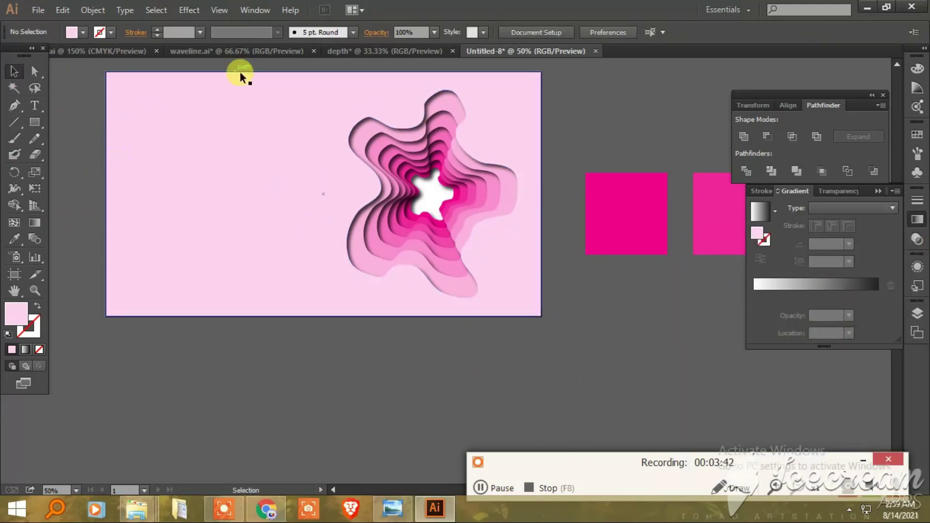
- Drag the Ai badge and WAVELINE logo group from waveline.ai into Untitled-8's top-left corner
left_click(228, 50)
left_click(203, 125)
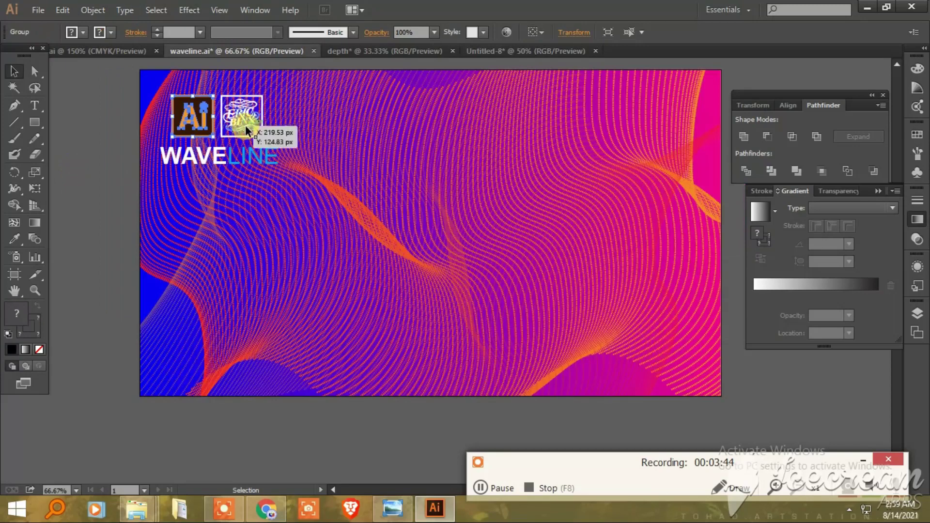
left_click_drag(239, 126, 242, 165)
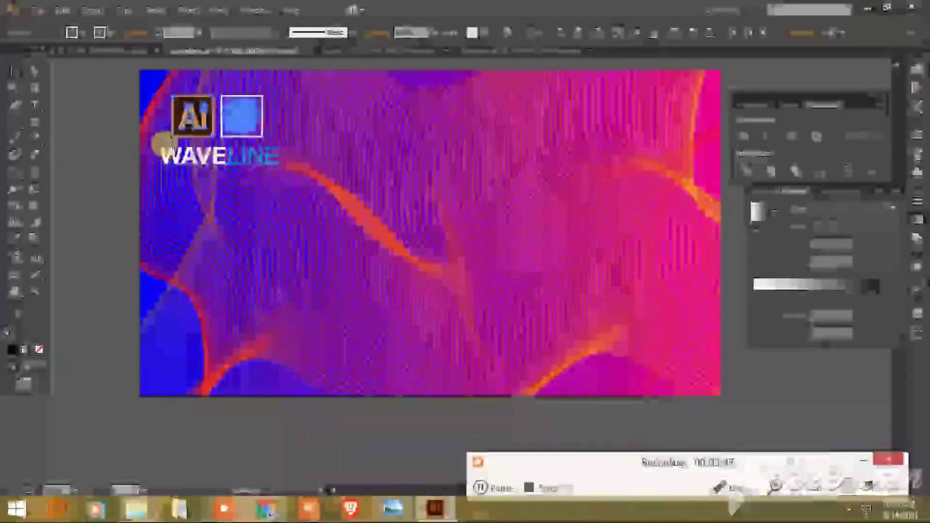
left_click(213, 125)
left_click_drag(213, 125, 483, 52)
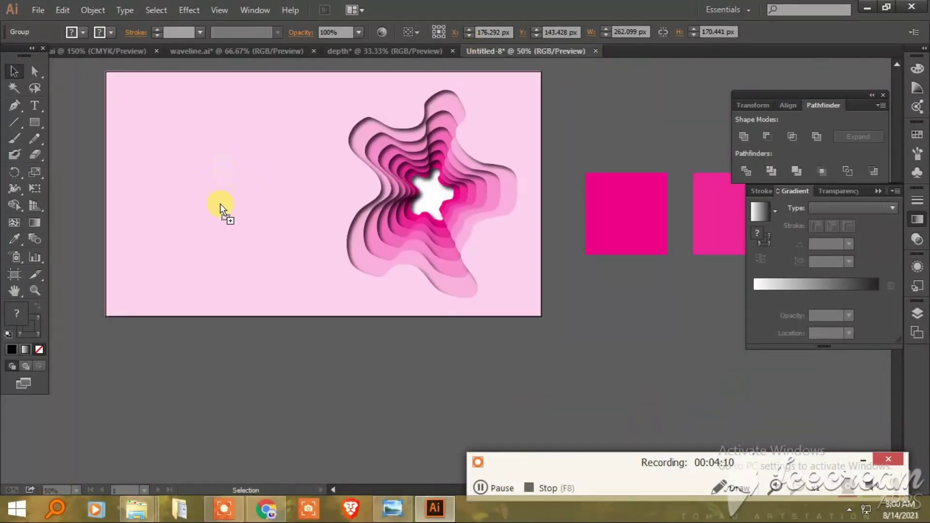
left_click_drag(220, 203, 219, 209)
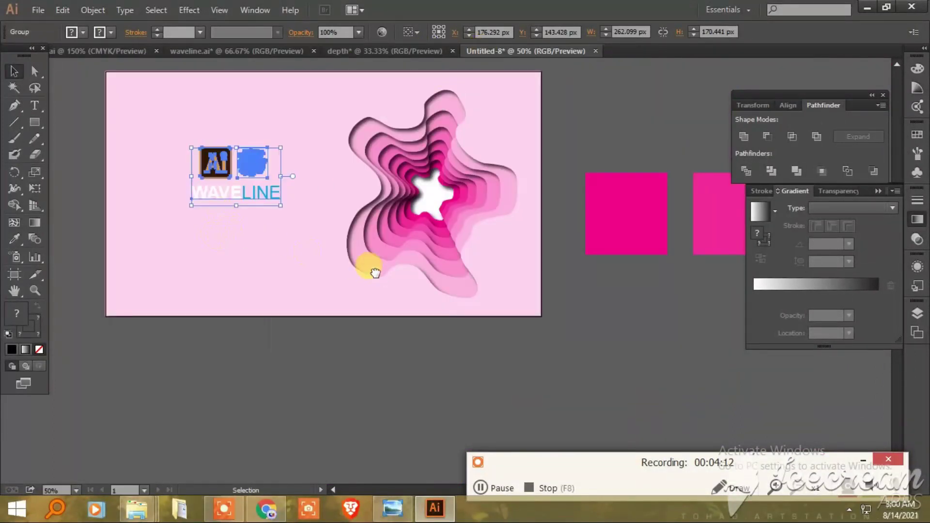
left_click_drag(391, 205, 332, 153)
left_click(223, 211)
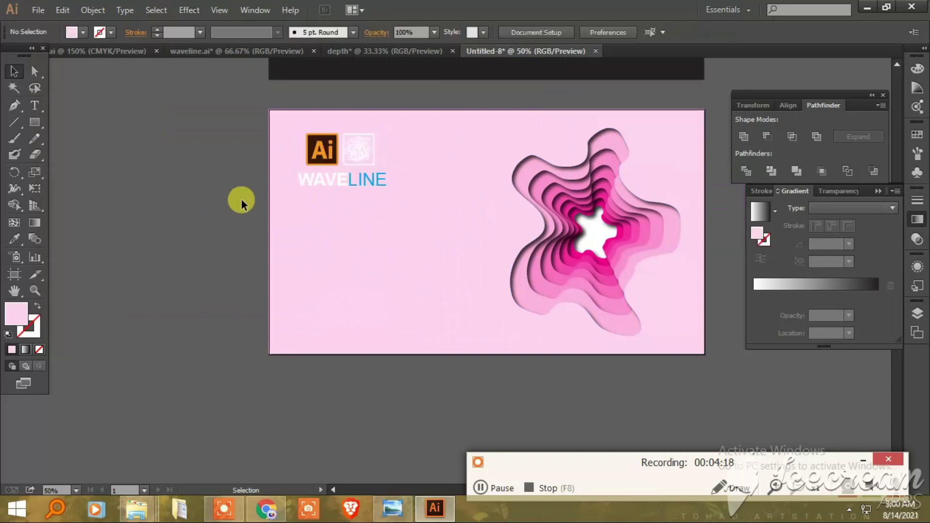
- Ungroup the logo and try a sampled hot-pink fill on ERIC BINX, then undo it
key("ctrl+plus")
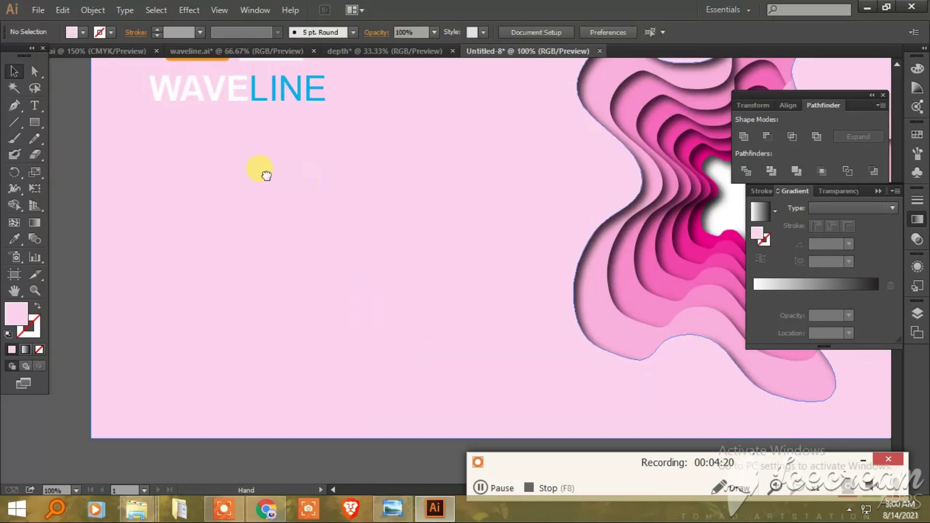
key("ctrl+plus")
right_click(356, 177)
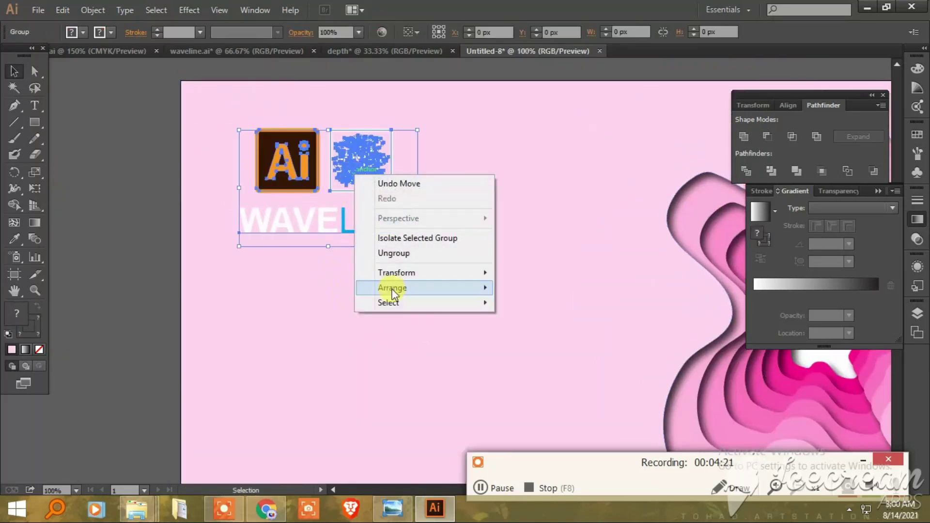
left_click(388, 253)
left_click(150, 208)
left_click(348, 178)
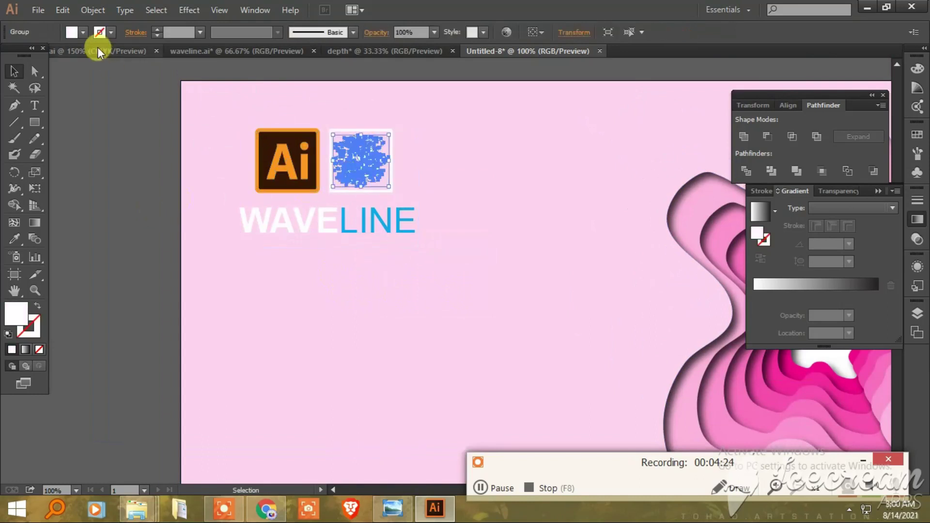
left_click(15, 239)
left_click(790, 369)
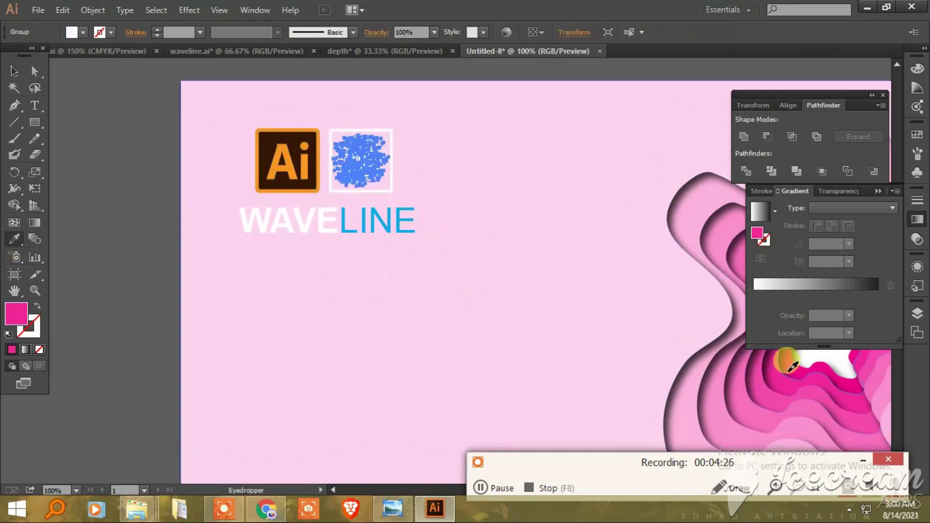
left_click(14, 72)
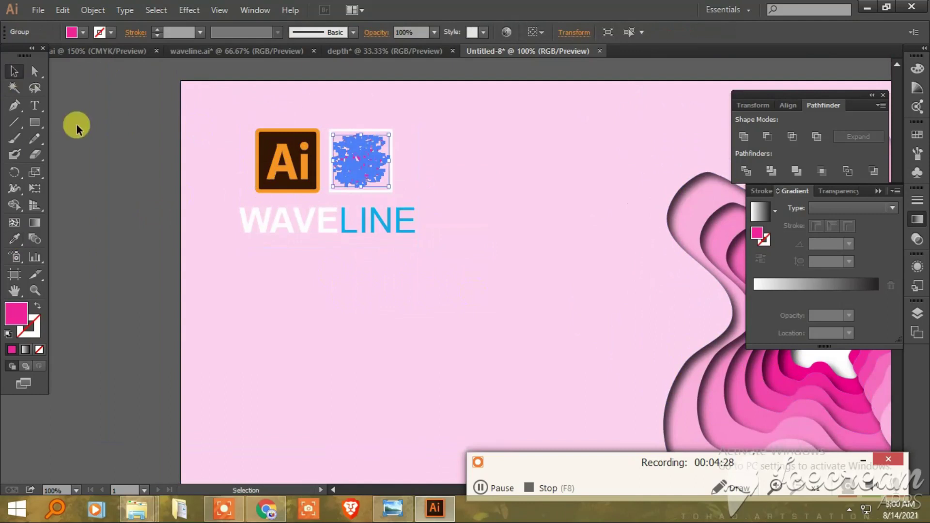
left_click(405, 187)
left_click(392, 187)
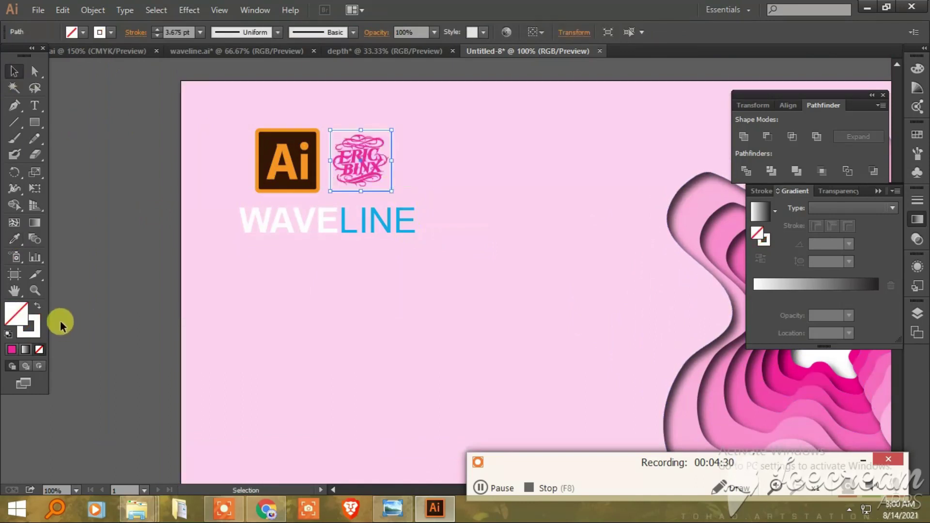
key("ctrl+z")
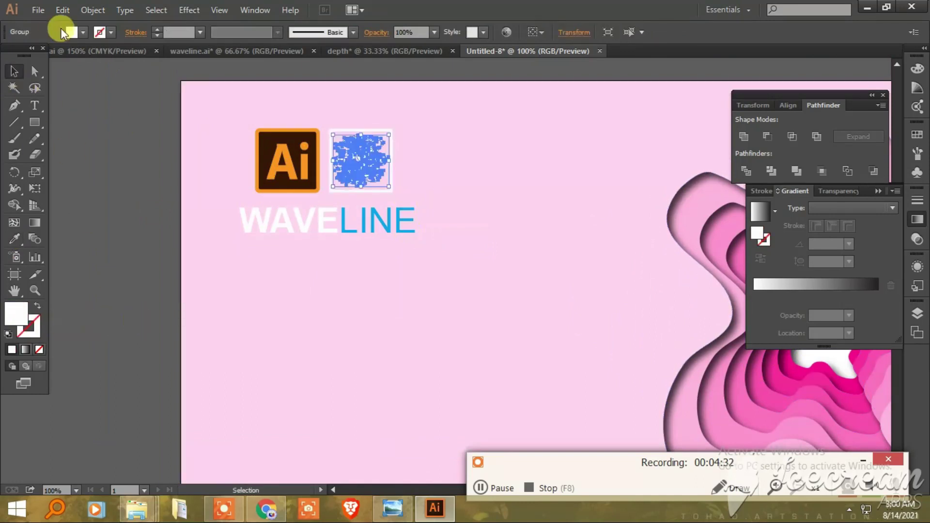
- Fill the ERIC BINX artwork brown and give its square frame an orange stroke
left_click(100, 33)
left_click(105, 75)
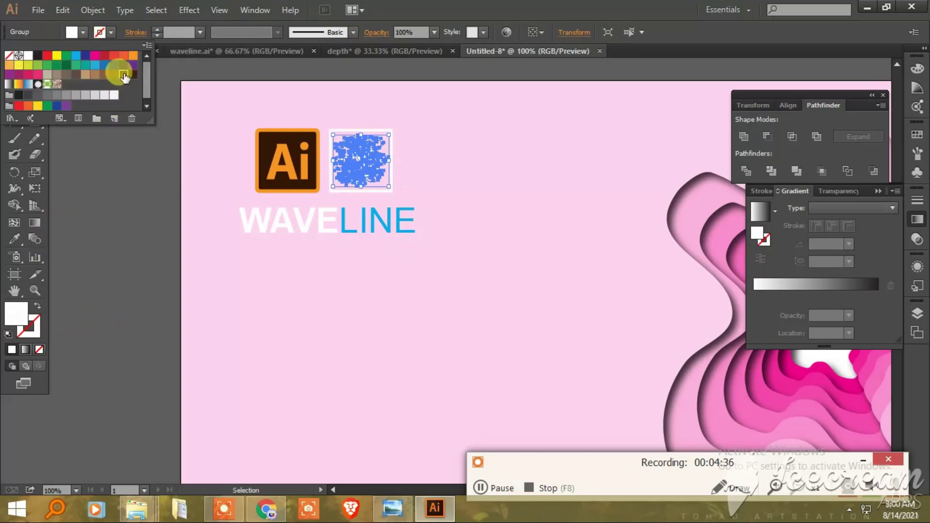
left_click(129, 184)
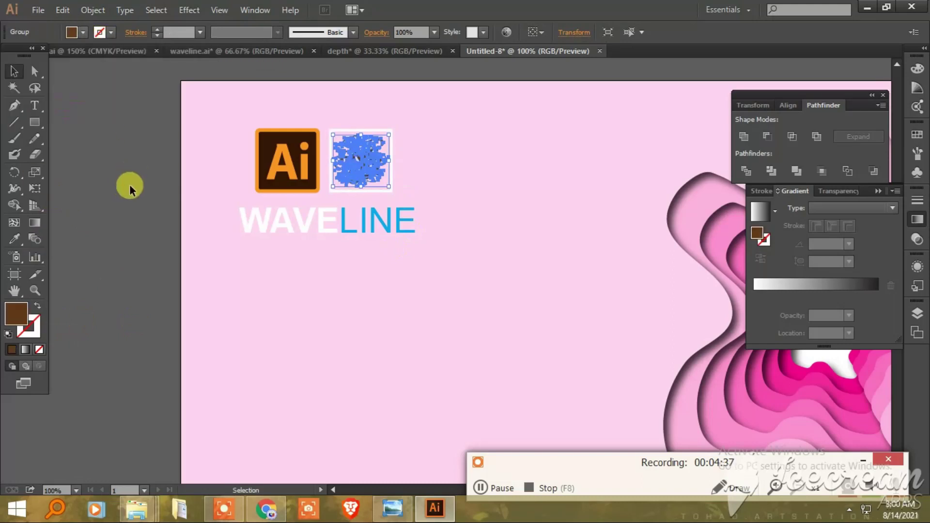
left_click(362, 189)
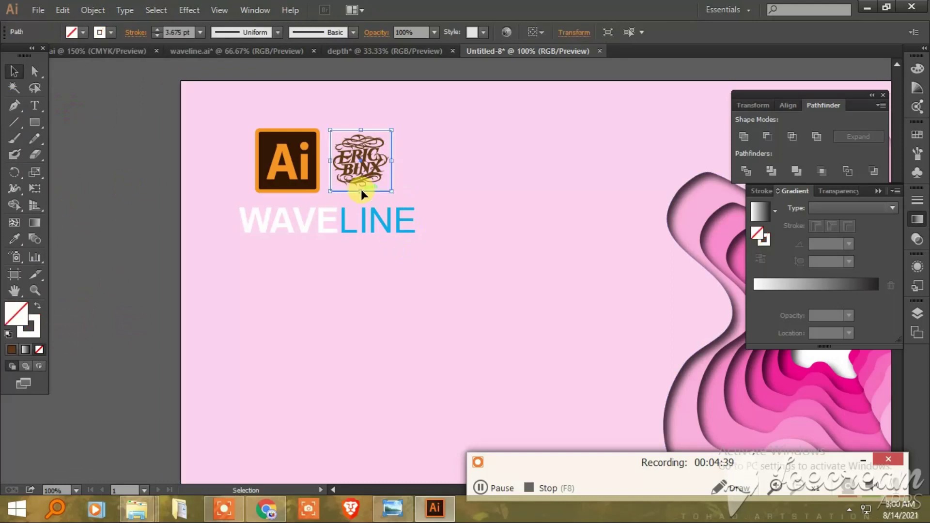
left_click(108, 33)
left_click(134, 55)
left_click(121, 182)
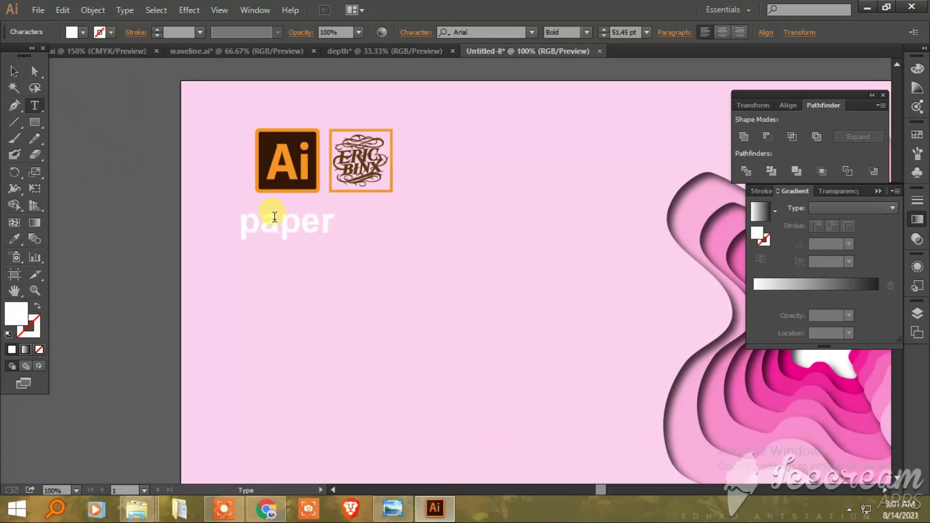
- Retype the title as PAPER / CUTOUT on two centred lines below the badge and logo
key("BackSpace")
key("BackSpace")
key("BackSpace")
key("BackSpace")
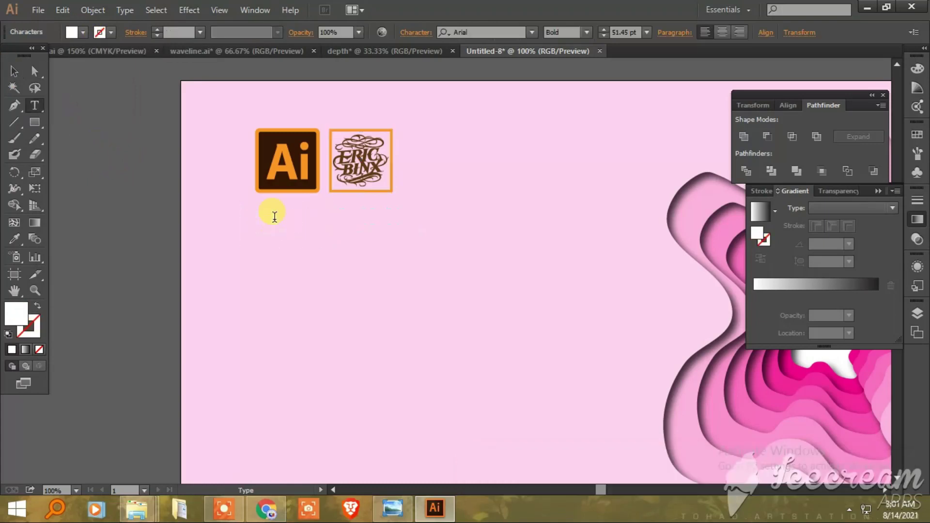
type("PAP")
type("ERCUT")
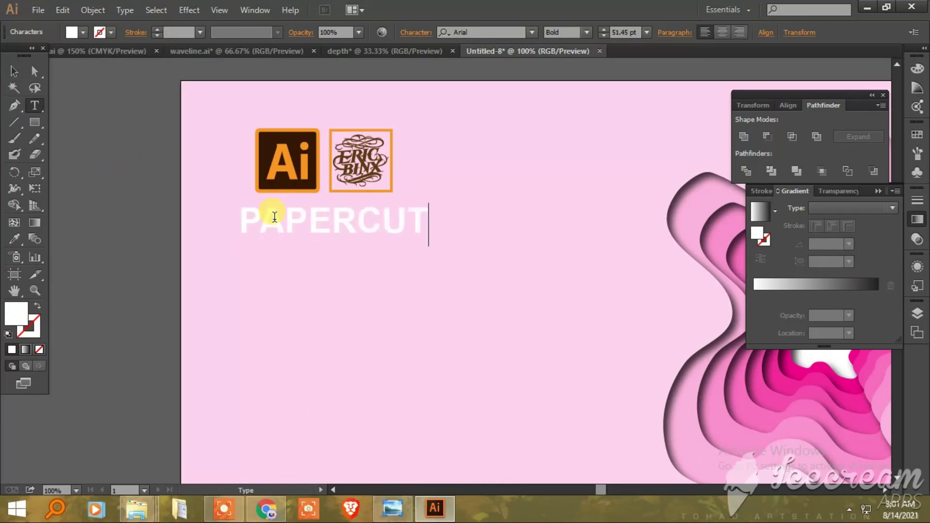
type("OUT")
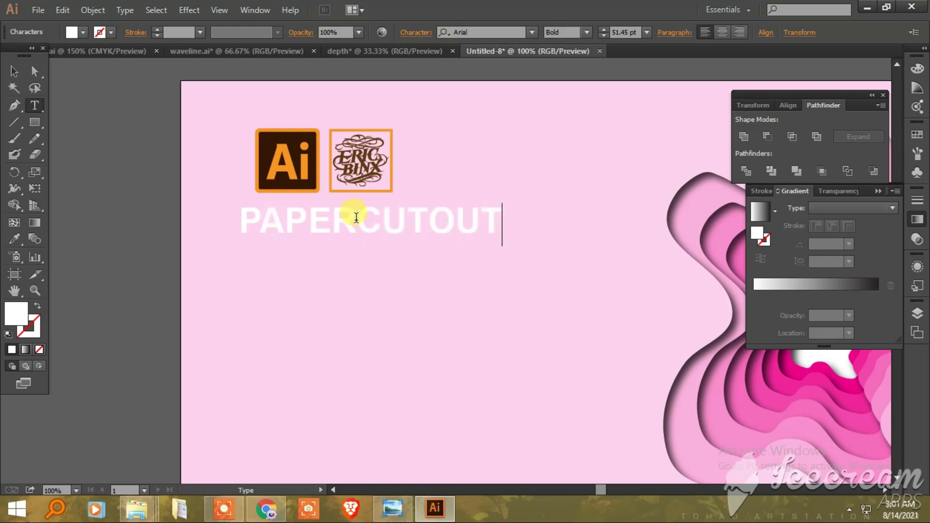
left_click(356, 218)
key("Return")
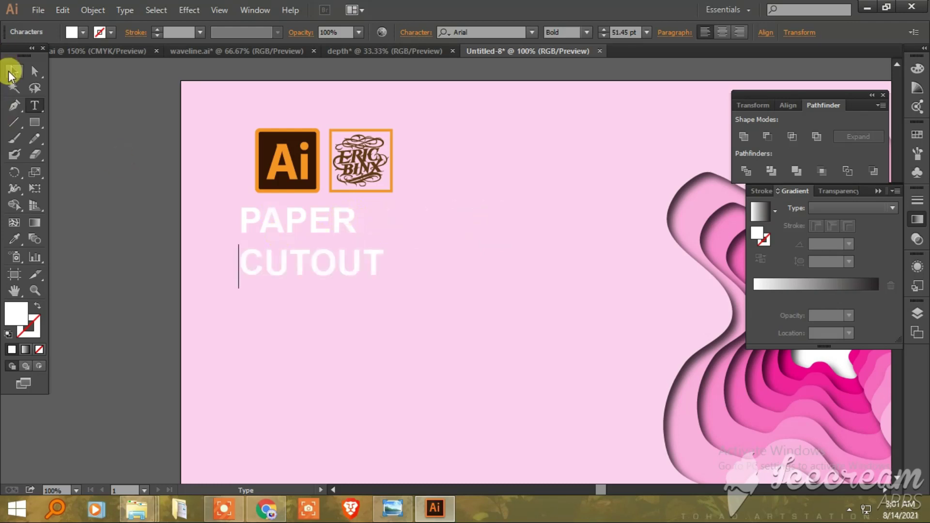
left_click(13, 71)
left_click(723, 35)
mouse_move(297, 229)
left_mouse_down()
mouse_move(357, 225)
mouse_move(352, 234)
left_mouse_up()
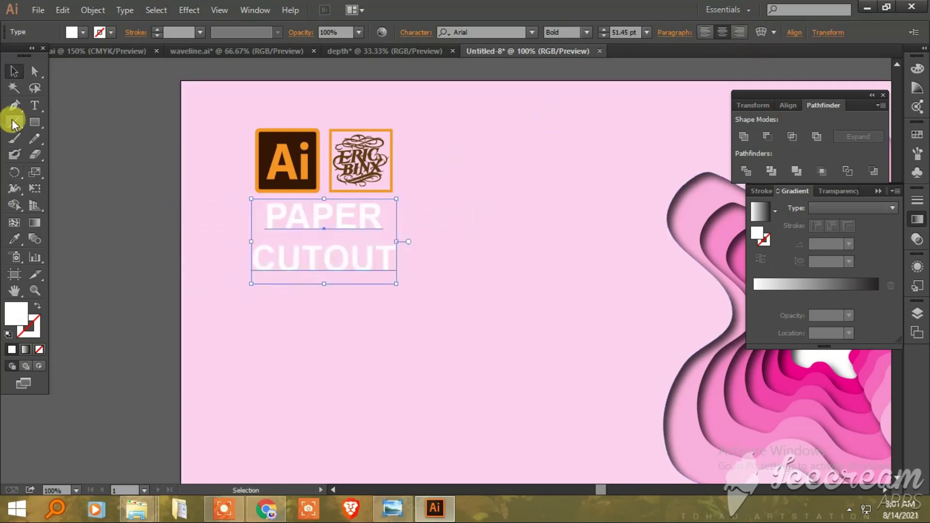
- Make the word CUTOUT regular weight and magenta
left_click(35, 106)
left_click(386, 266)
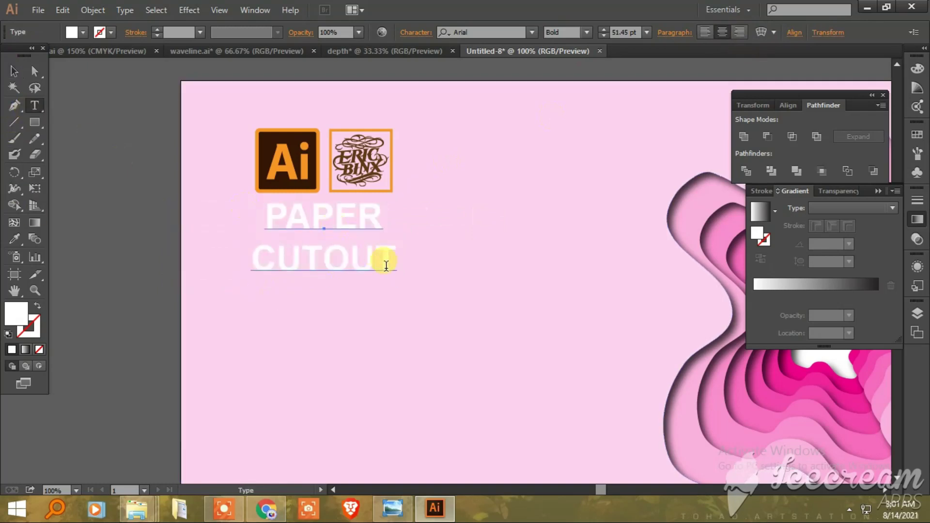
left_click_drag(396, 265, 233, 257)
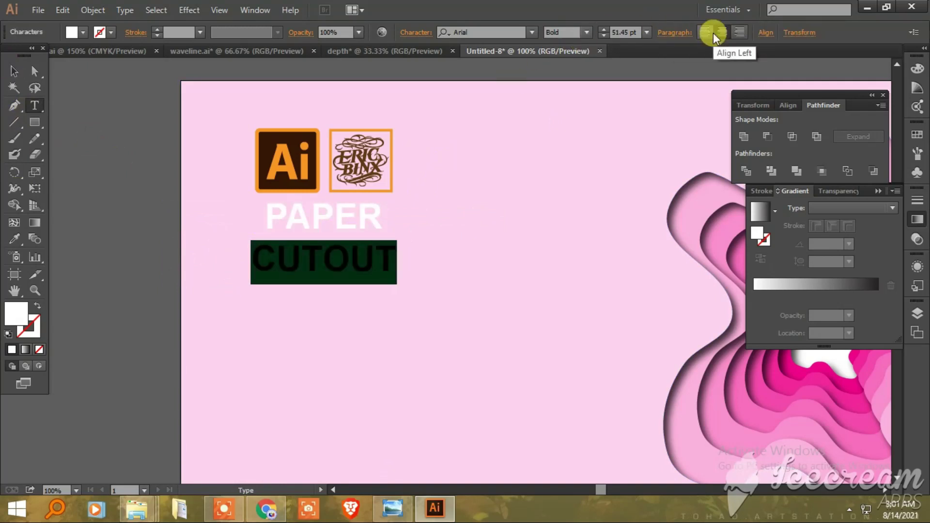
left_click(587, 32)
left_click(580, 65)
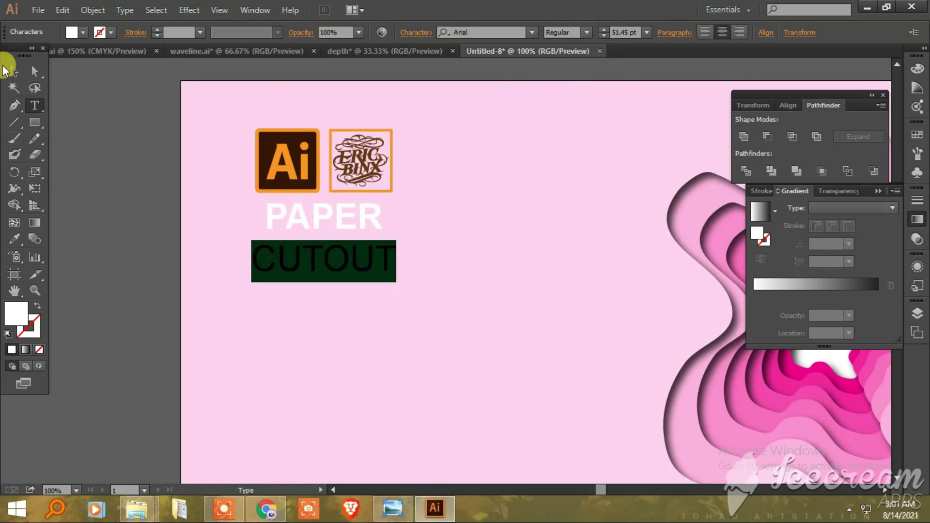
left_click(83, 32)
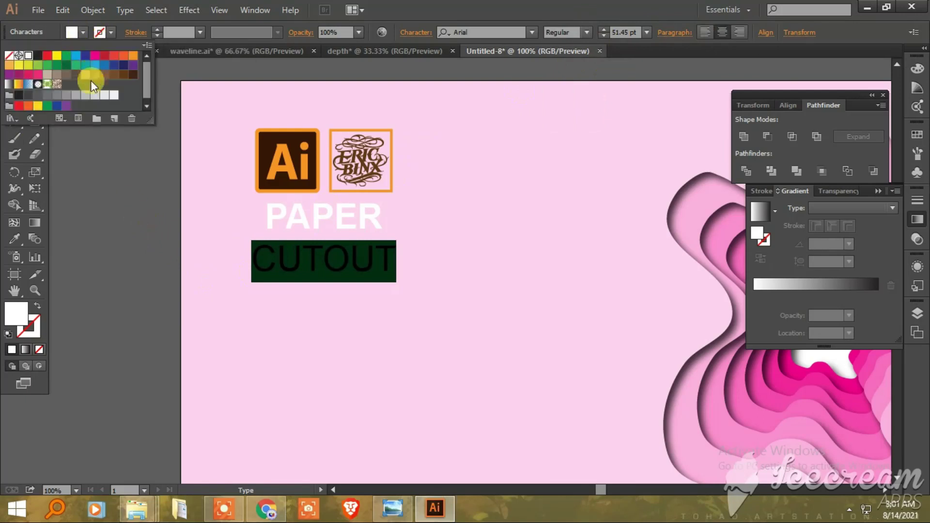
left_click(95, 56)
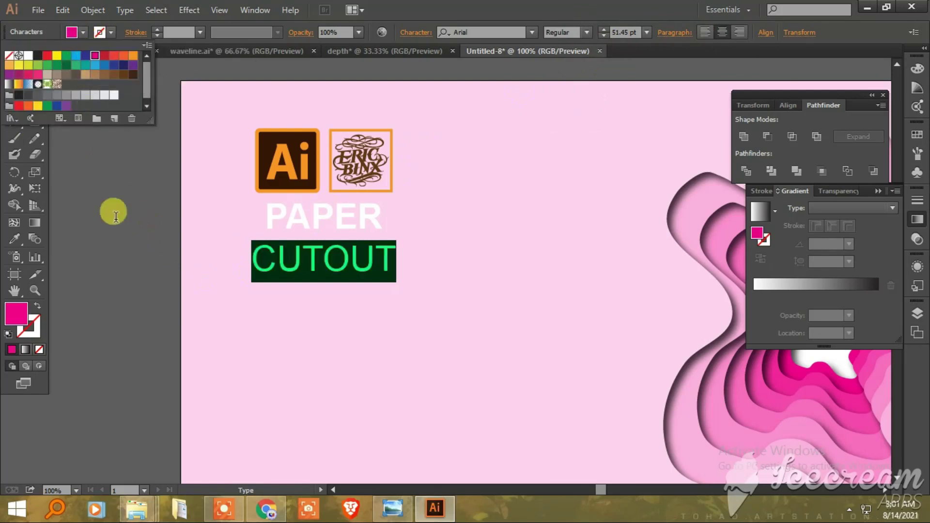
- Colour the word PAPER dark navy blue
left_click(14, 71)
left_click(121, 158)
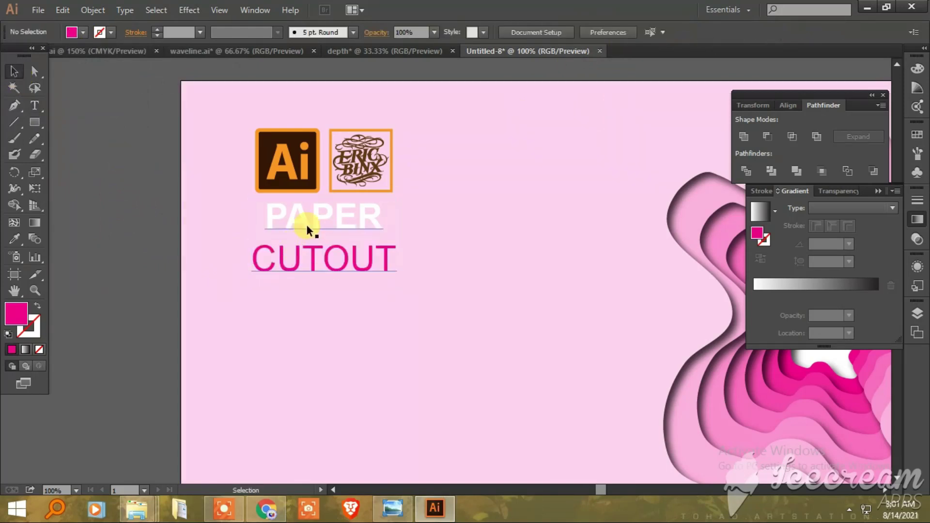
left_click(314, 221)
left_click(35, 106)
left_click_drag(377, 215, 209, 210)
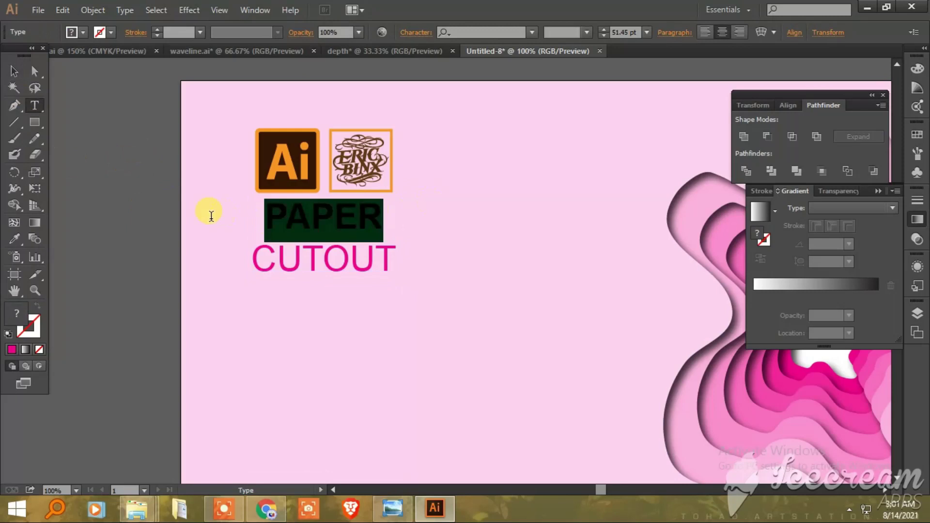
left_click(85, 33)
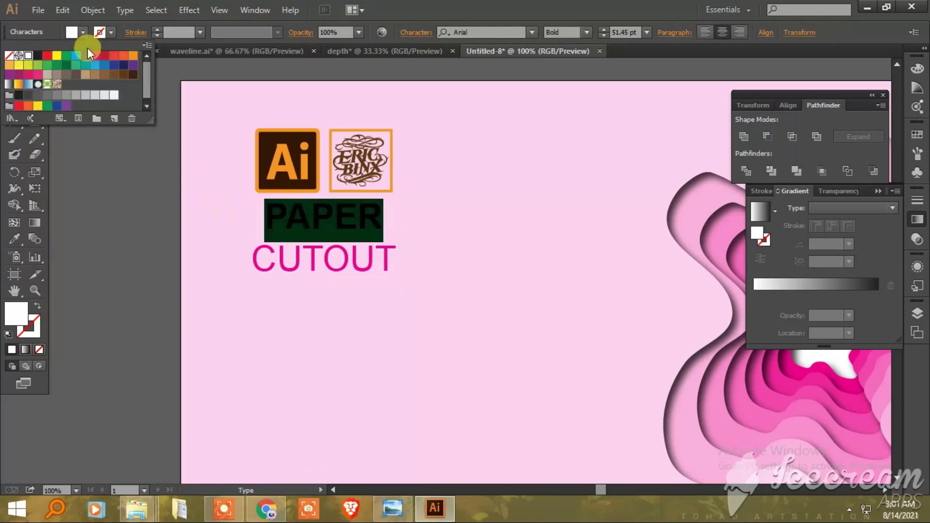
left_click(86, 55)
key("Escape")
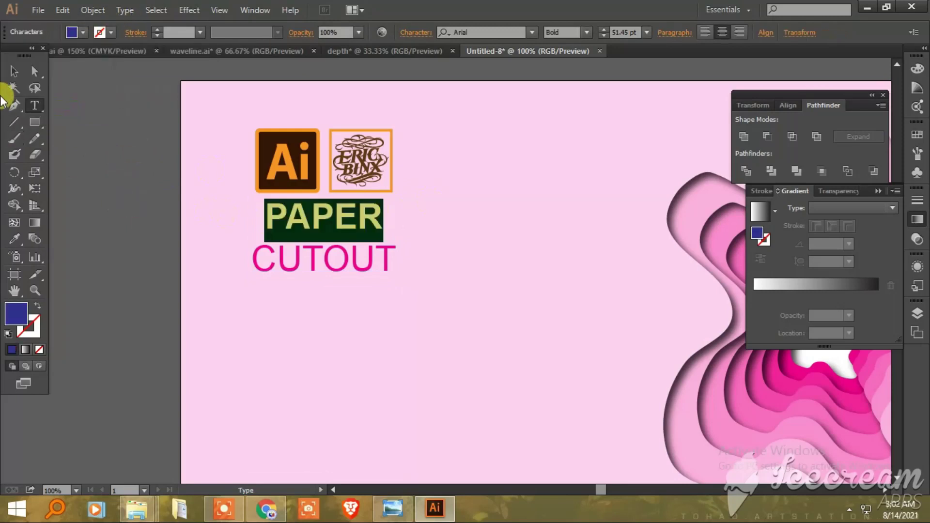
- Turn the two-colour PAPER CUTOUT text into outline shapes, then clear the selection
left_click(14, 72)
left_click(68, 153)
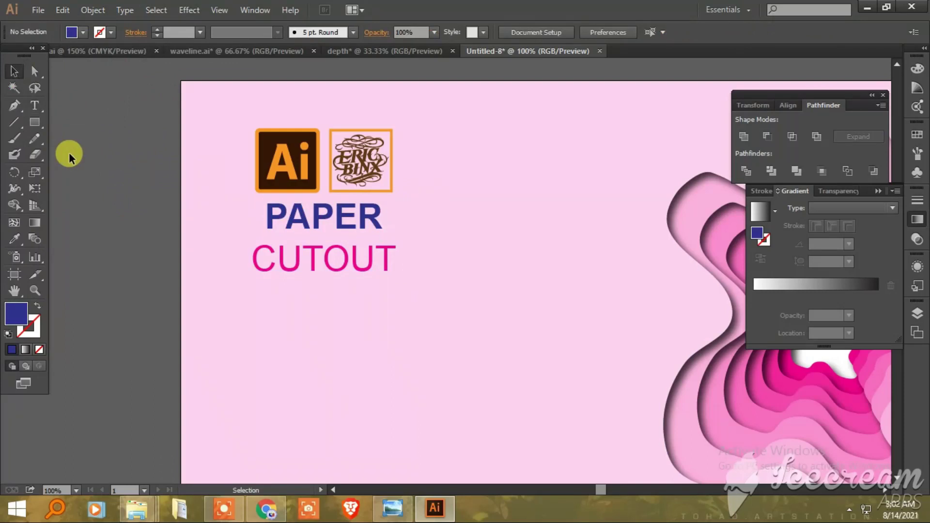
left_click(356, 222)
left_click(413, 323)
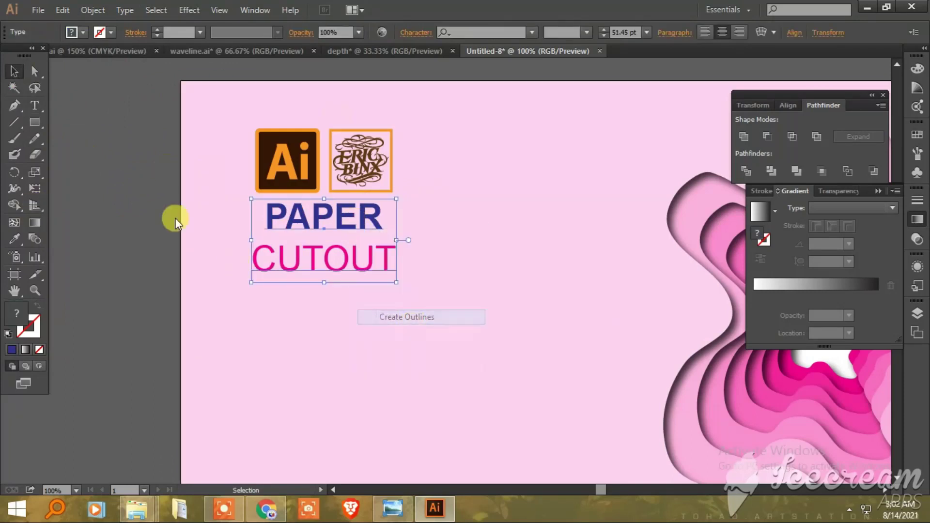
left_click(85, 188)
- Zoom in and place a copy of the Ai badge beside the artboard
key("ctrl+plus")
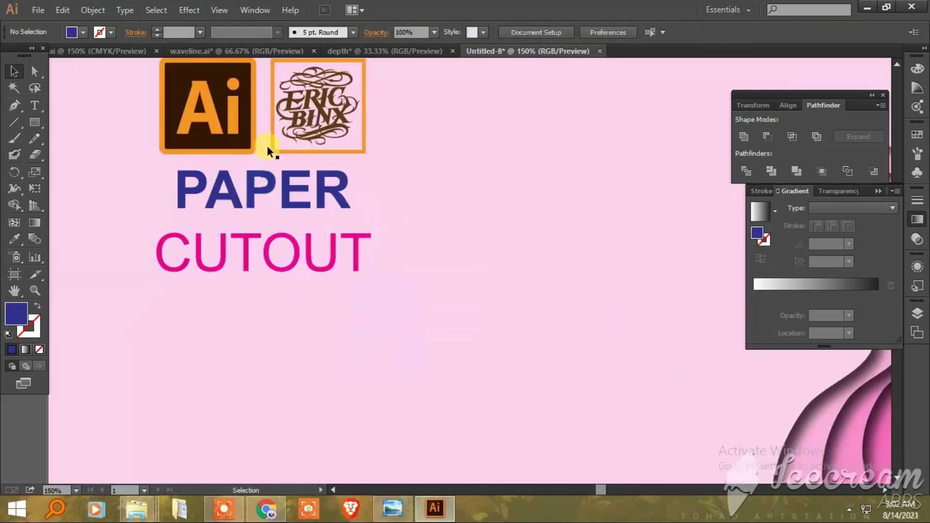
left_click_drag(298, 132, 341, 180)
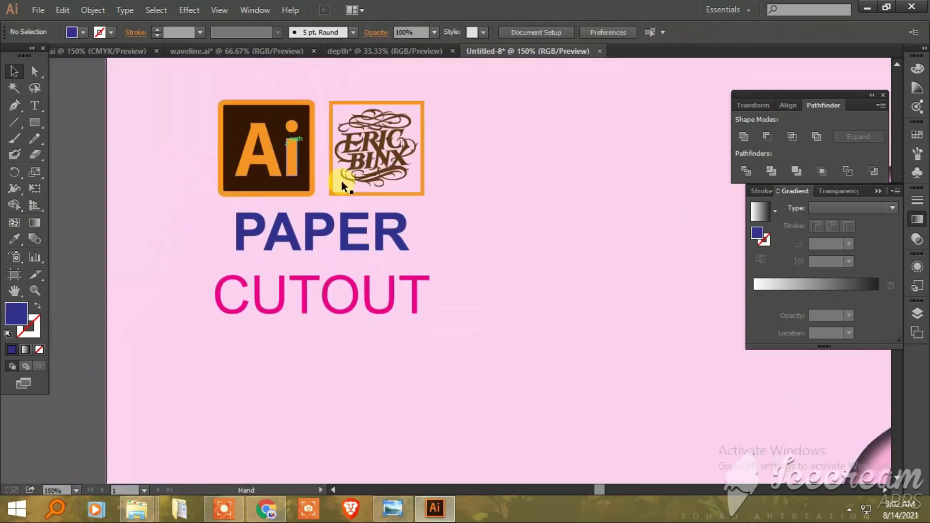
left_click(287, 160)
mouse_move(286, 159)
left_mouse_down()
mouse_move(443, 170)
mouse_move(215, 158)
left_mouse_up()
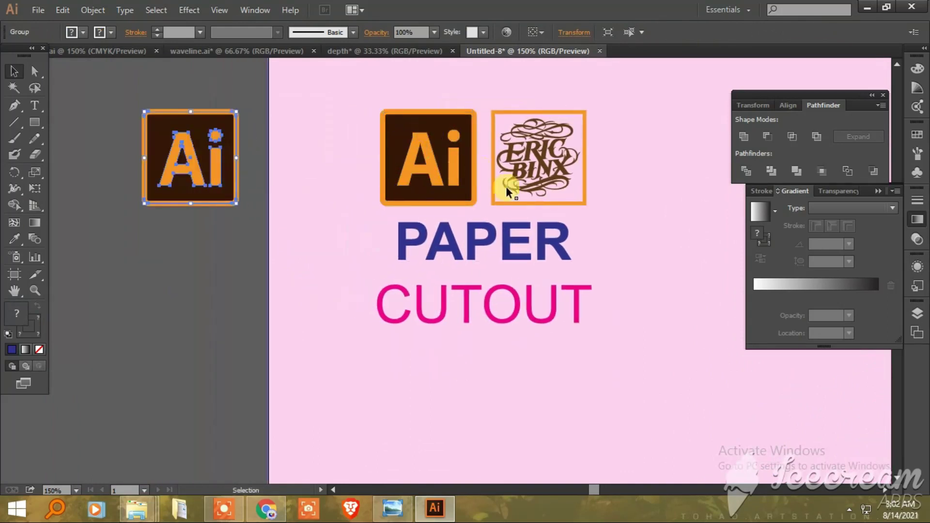
left_click_drag(506, 186, 521, 183)
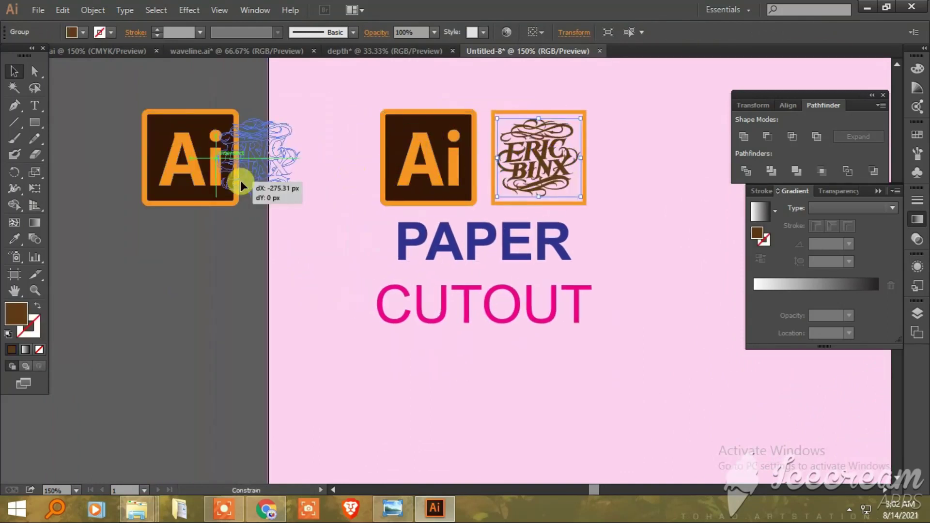
left_click_drag(359, 183, 198, 162)
right_click(188, 161)
left_click(225, 238)
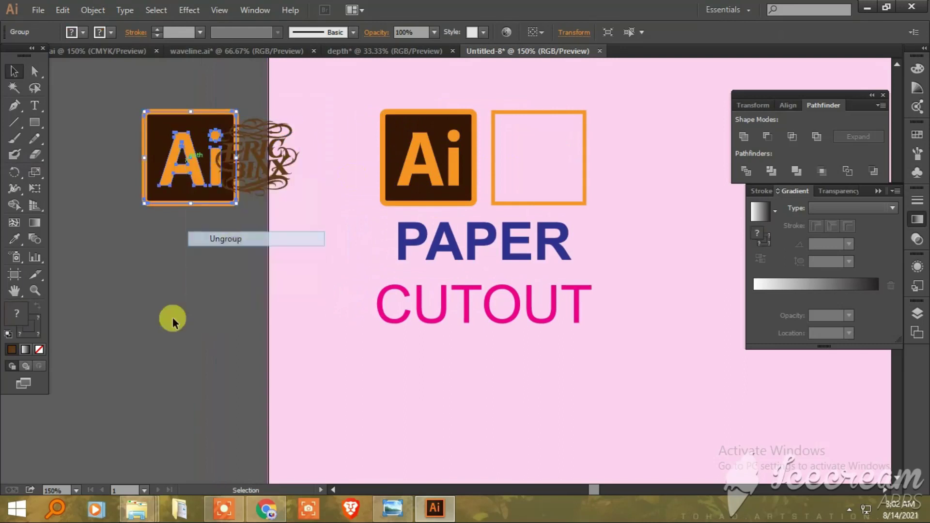
left_click(176, 177)
left_click(180, 175)
key("Delete")
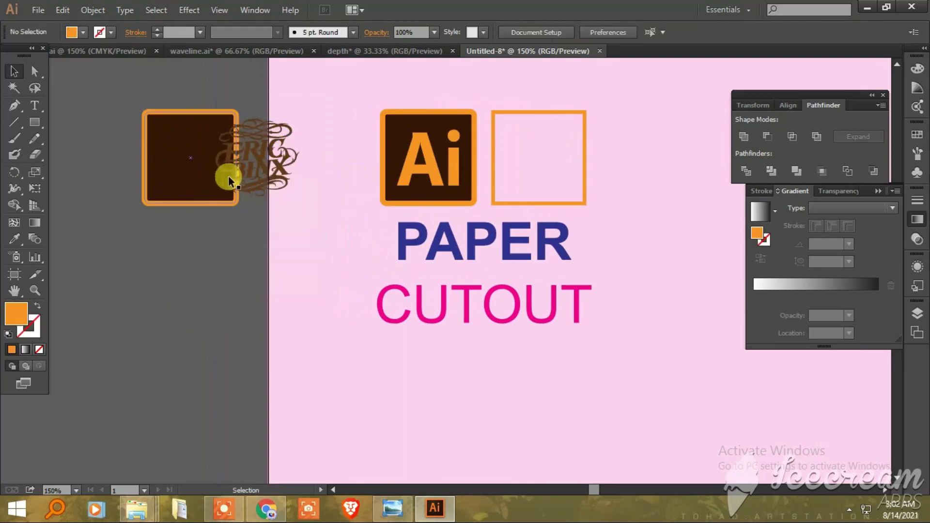
- Eyedrop the Ai letters' orange onto the ERIC BINX artwork
left_click(228, 173)
left_click(15, 239)
left_click(420, 147)
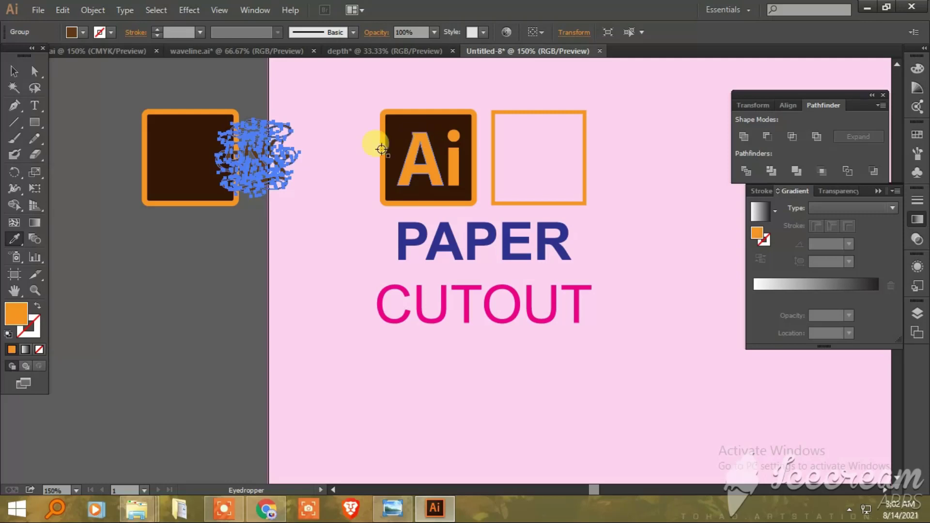
left_click(6, 73)
- Centre the orange ERIC BINX artwork on the dark square
left_click(138, 303)
left_click_drag(231, 162, 188, 162)
key("Right")
key("Right")
key("Right")
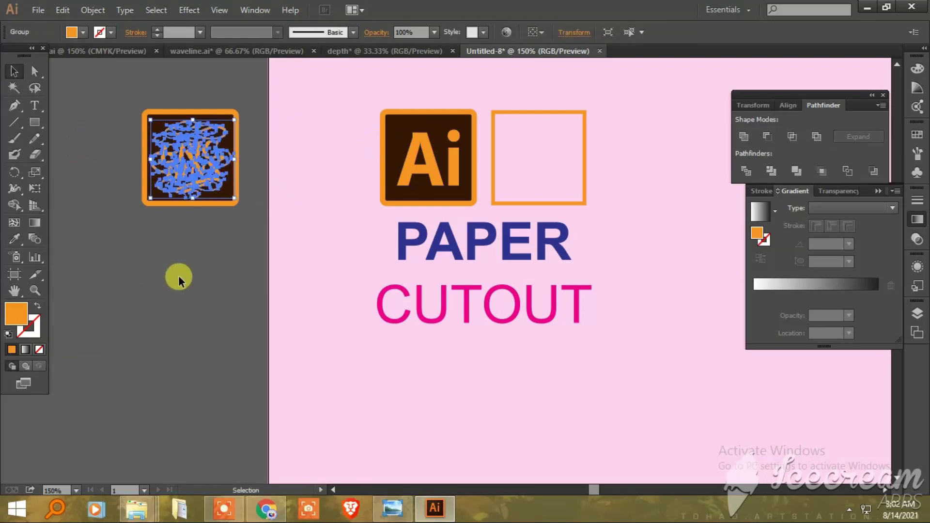
left_click(179, 275)
left_click(204, 160)
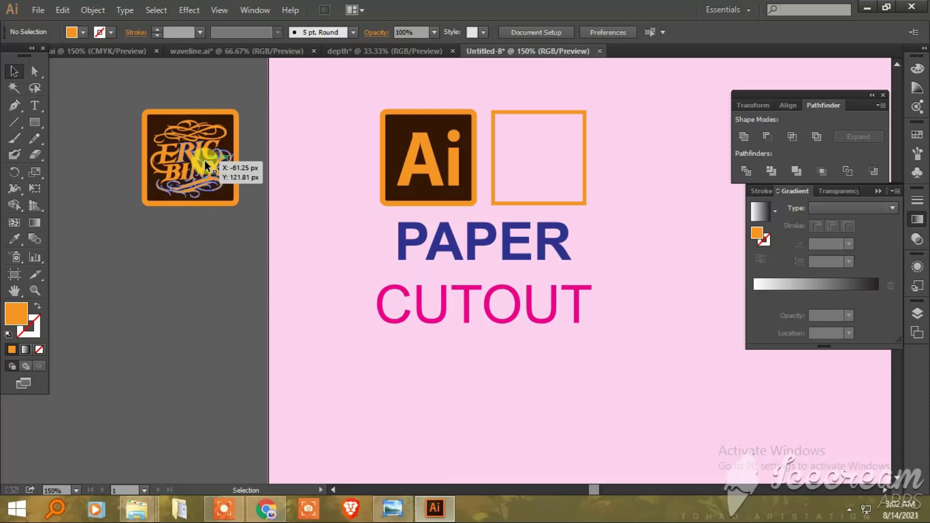
left_click(193, 249)
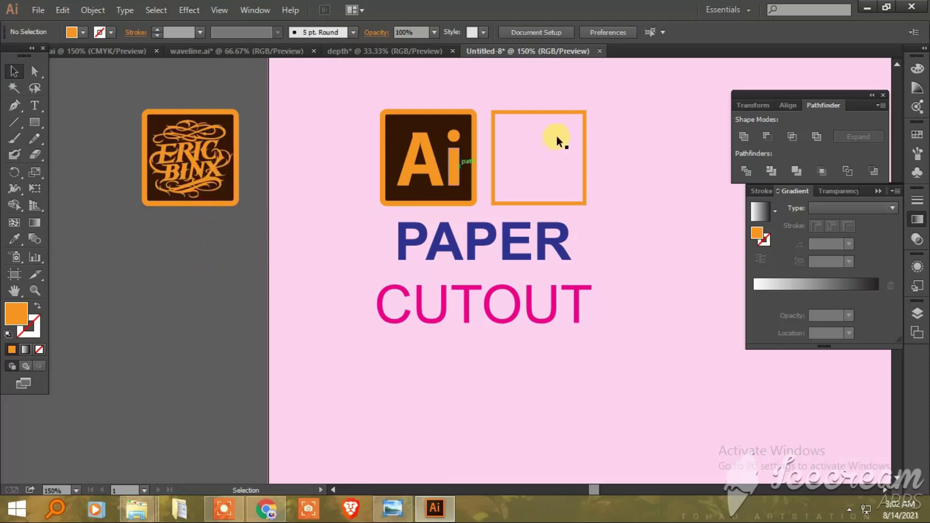
- Add the orange square outline, group the badge, and set it beside the Ai badge
left_click(495, 169)
left_click_drag(495, 170, 193, 171)
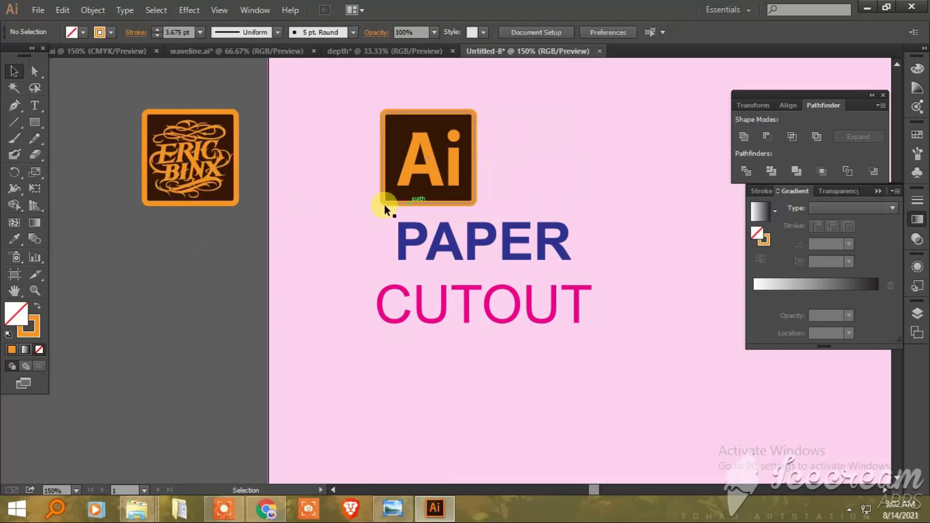
right_click(193, 171)
left_click(232, 235)
left_click_drag(190, 156, 542, 150)
- Move the PAPER CUTOUT title off the artboard to the left
left_click(146, 156)
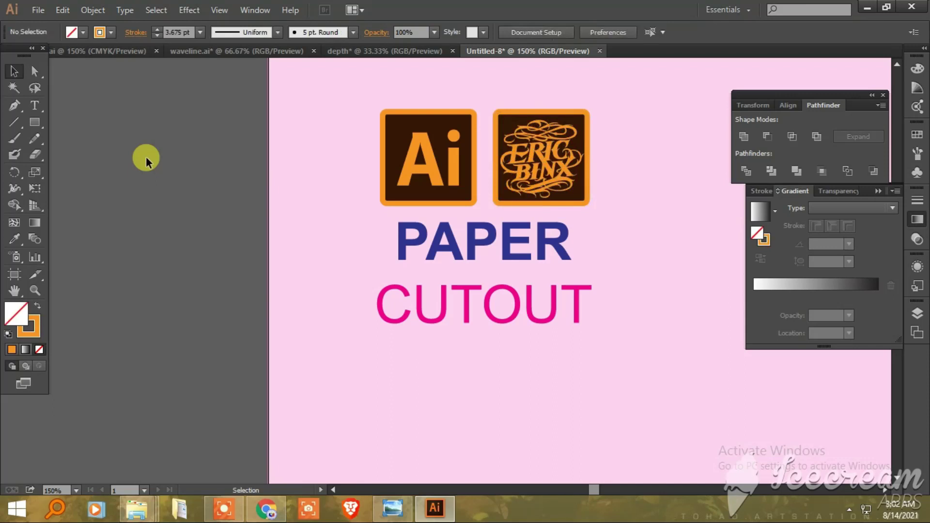
right_click(469, 298)
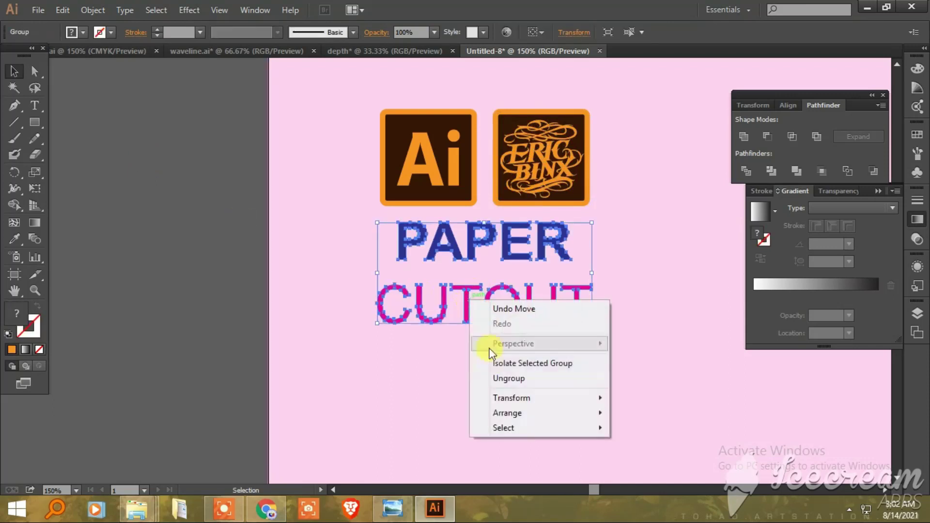
left_click(226, 320)
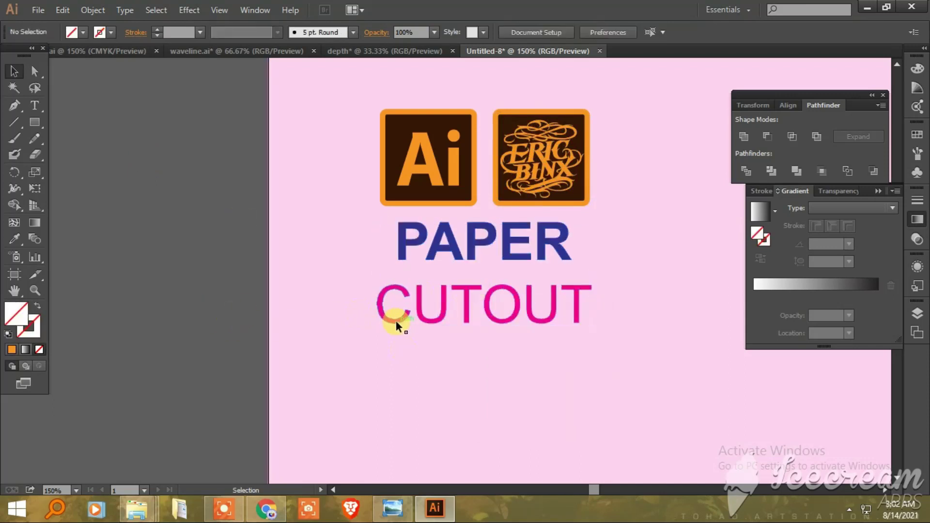
left_click_drag(330, 311, 165, 292)
left_click(360, 334)
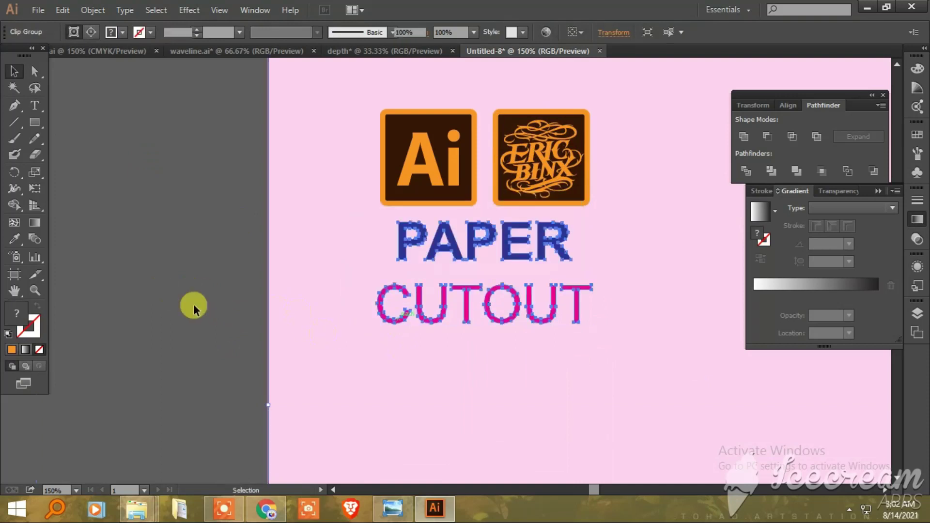
left_click(468, 314)
left_click_drag(468, 313, 185, 315)
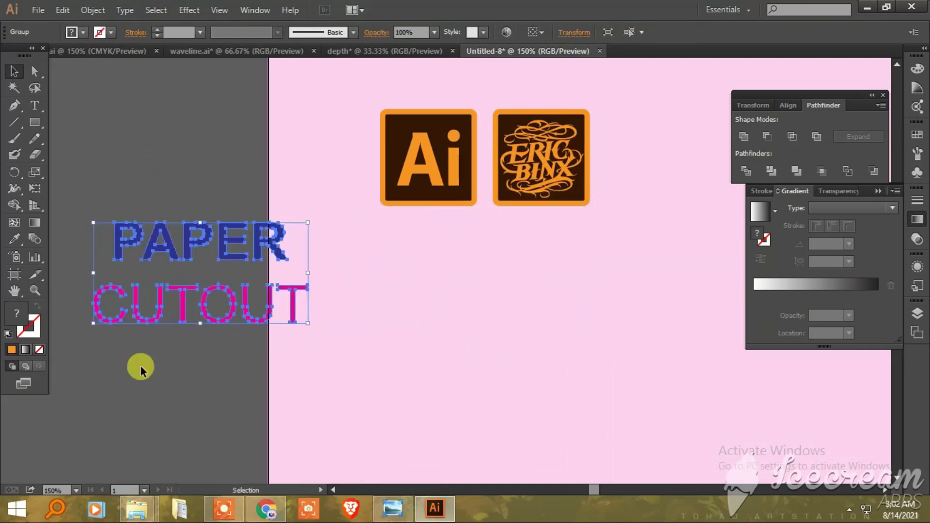
scroll(302, 357, "left", 5)
left_click_drag(360, 292, 287, 292)
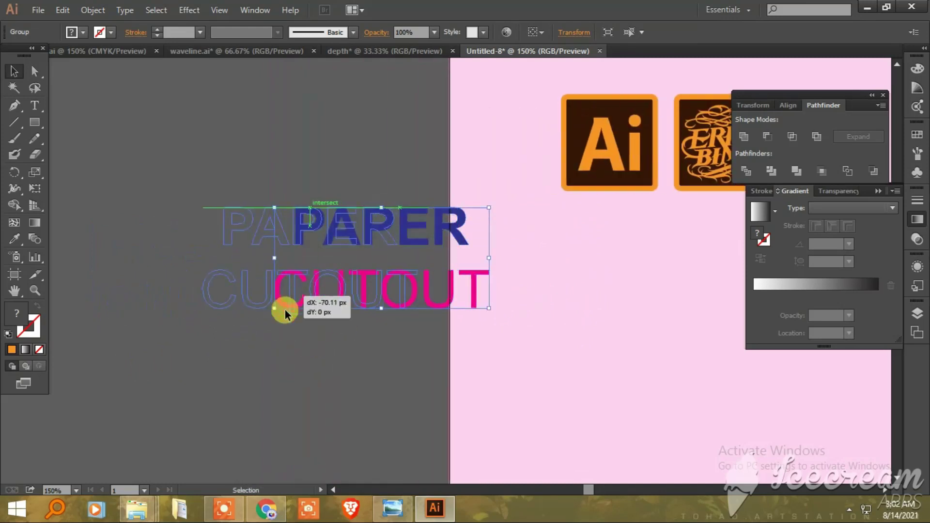
left_click(294, 349)
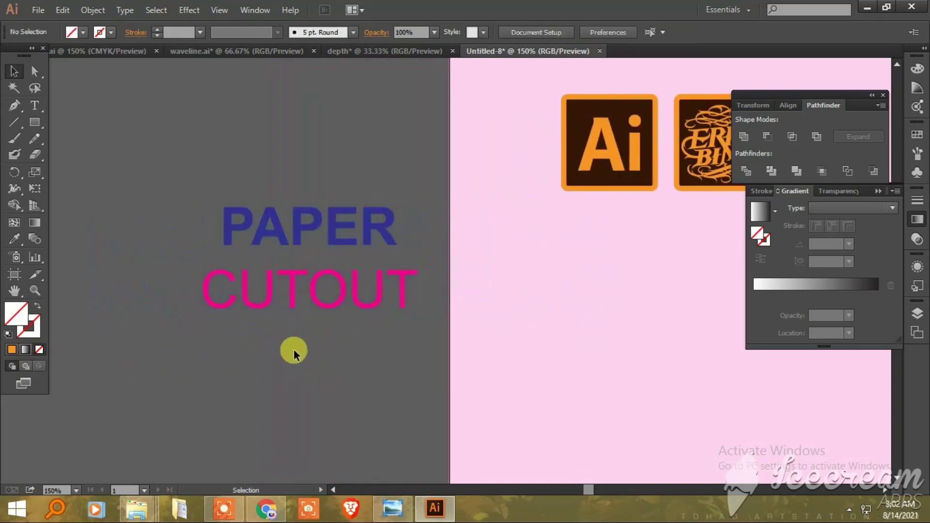
- Draw a horizontal 0.1 pt line between PAPER and CUTOUT
left_click(17, 126)
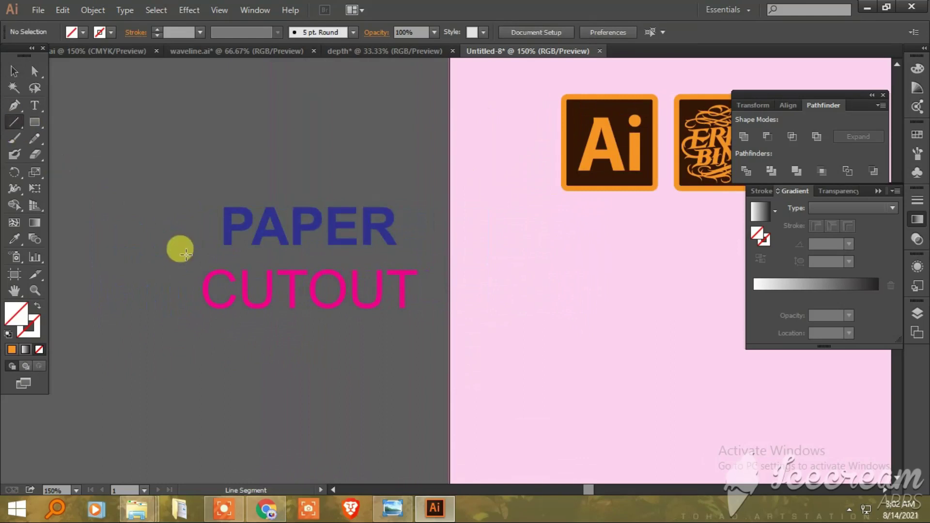
left_click_drag(182, 256, 431, 257)
left_click(918, 200)
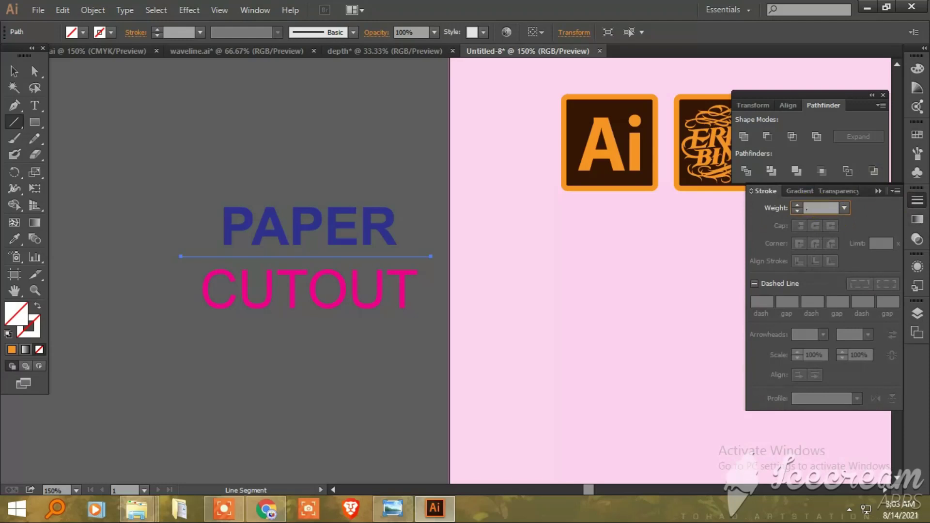
type("1")
type("0.1")
key("Return")
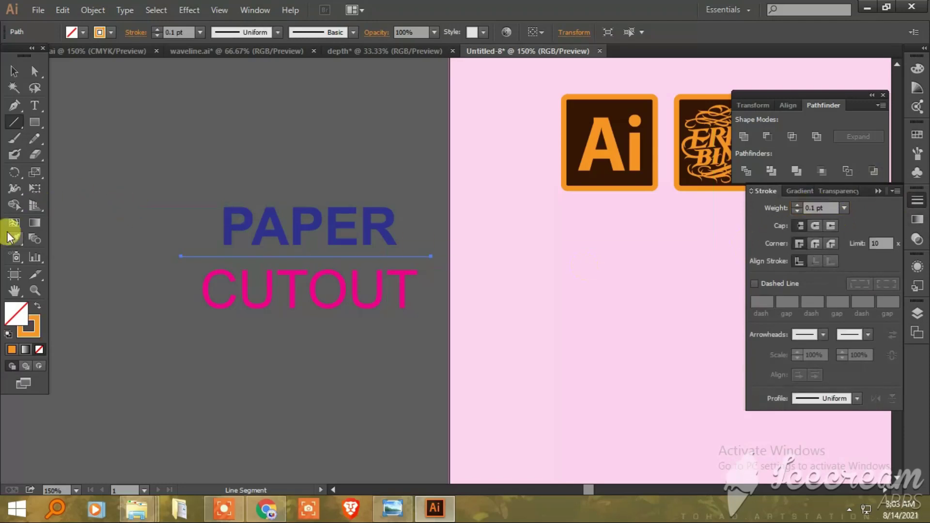
- Widen the line's middle with the Width tool into a taper
left_click(13, 189)
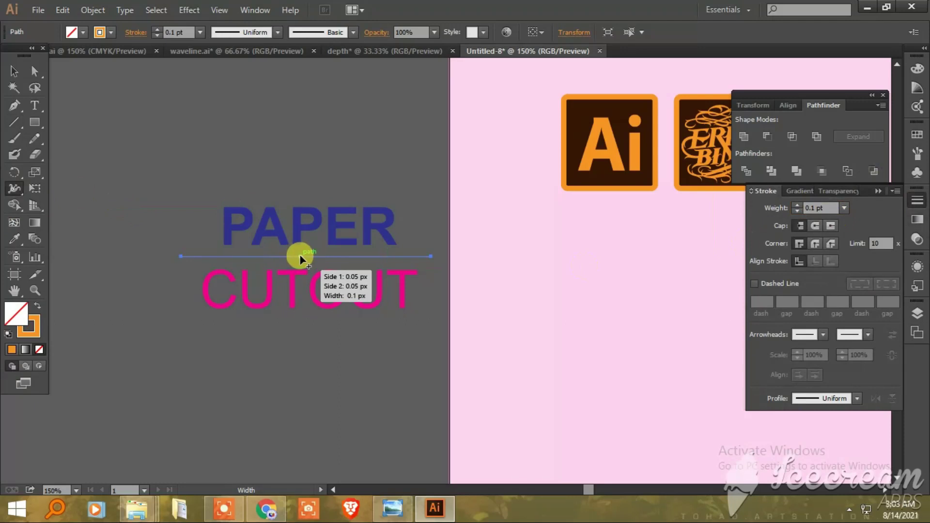
left_click_drag(304, 258, 307, 261)
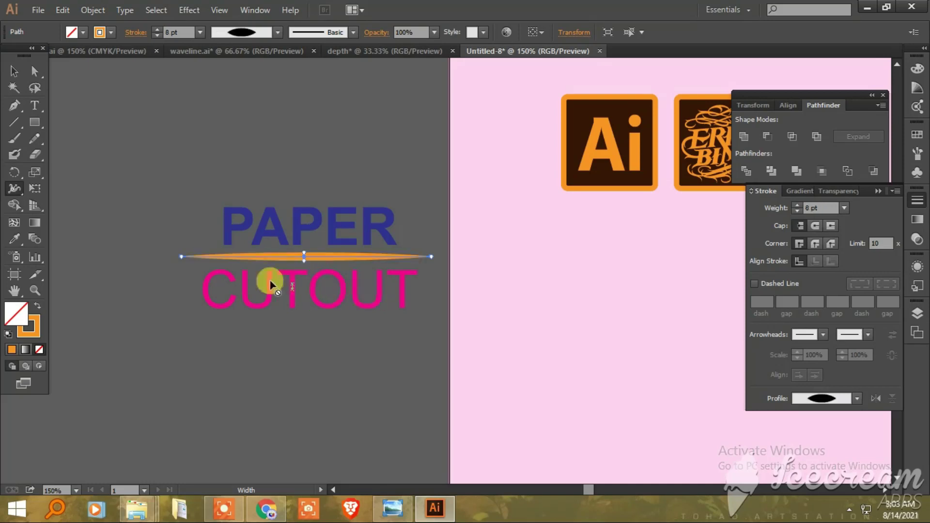
left_click(13, 71)
left_click(185, 204)
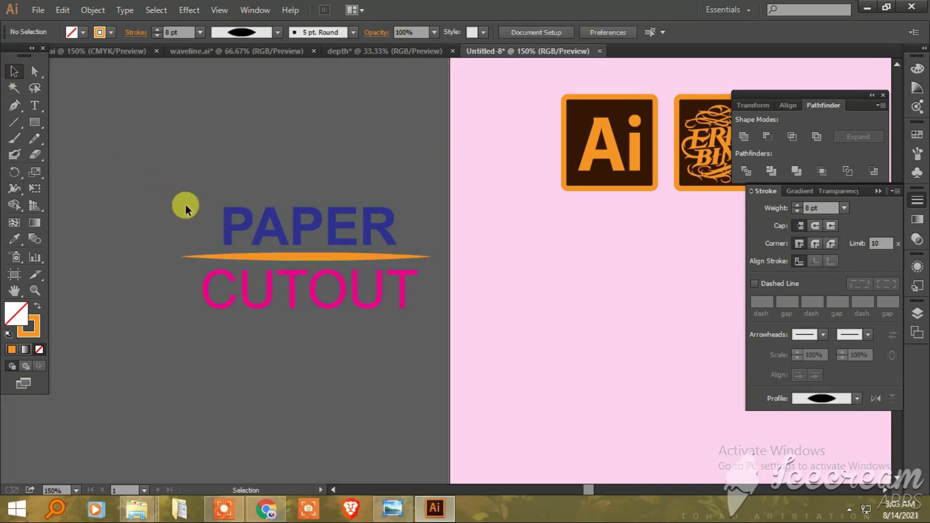
left_click(358, 257)
- Give the divider line a magenta stroke swatch
left_click_drag(384, 291, 177, 253)
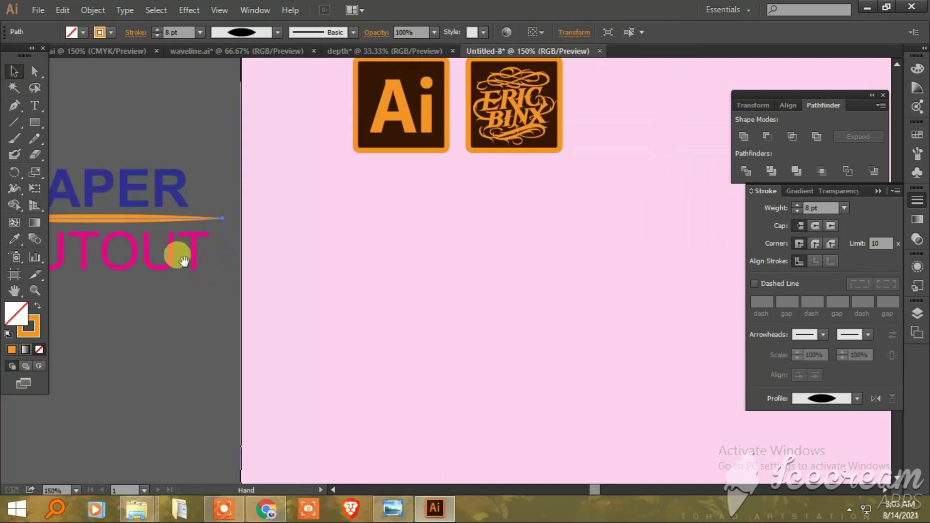
left_click(111, 34)
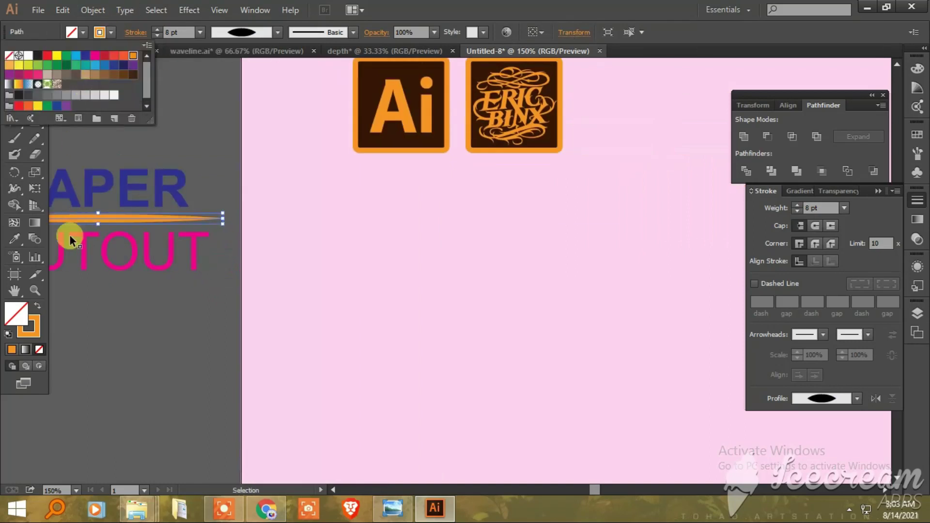
left_click(91, 59)
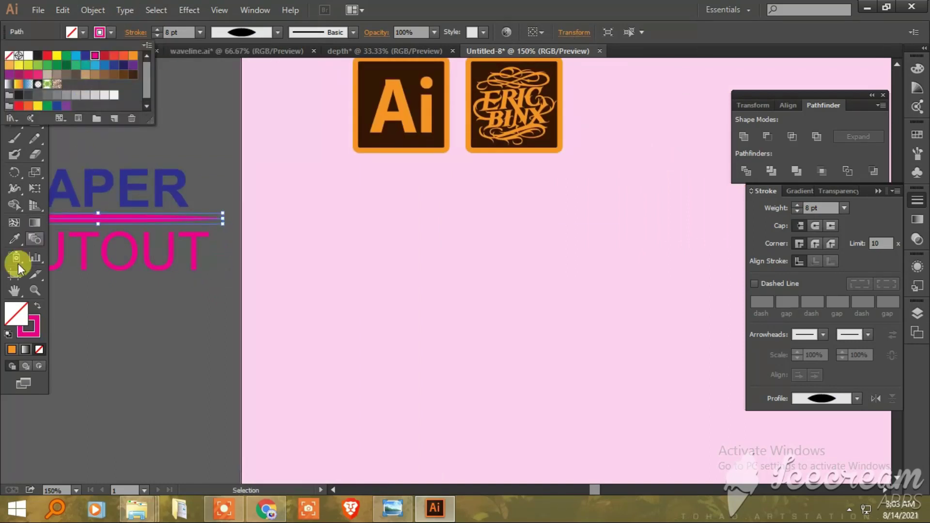
double_click(28, 324)
left_click(609, 187)
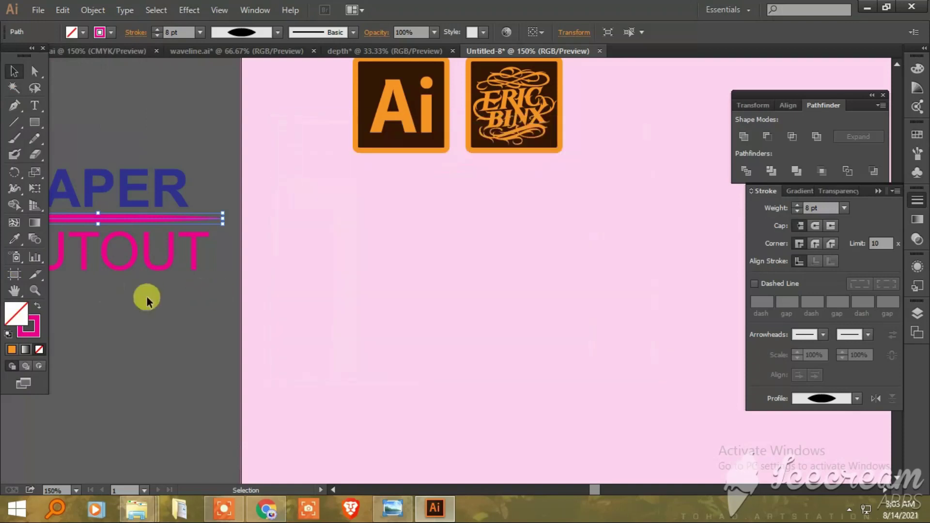
- Use the Color Picker to set the line's stroke to cyan 55D7FF
left_click(32, 332)
double_click(34, 333)
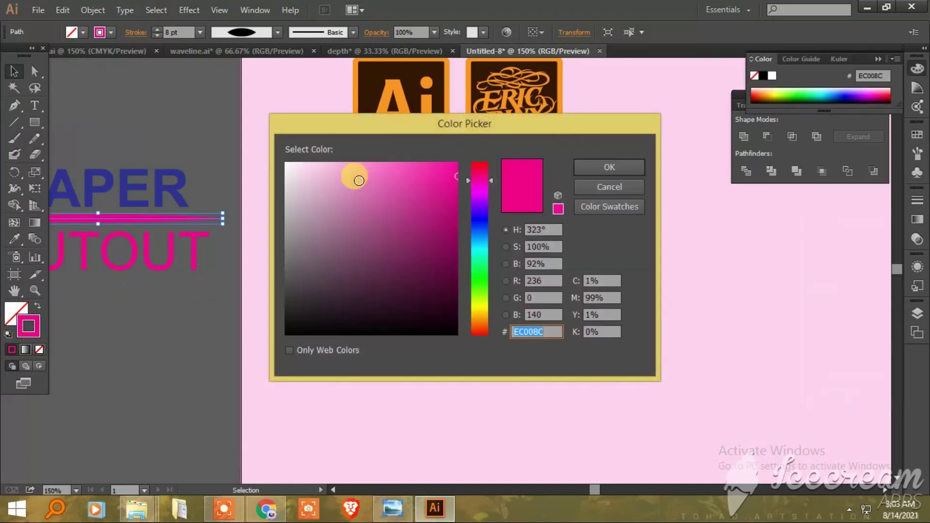
left_click_drag(336, 163, 345, 164)
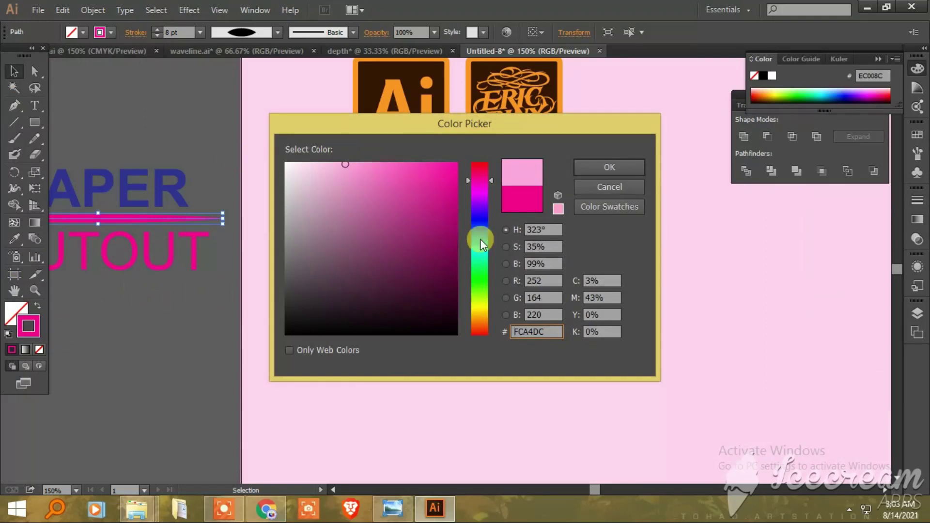
left_click_drag(492, 195, 498, 243)
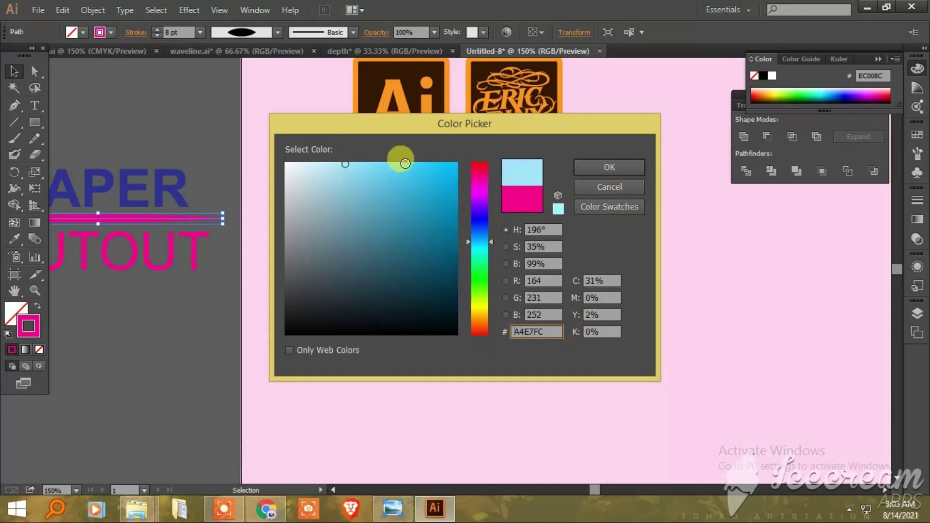
left_click(400, 162)
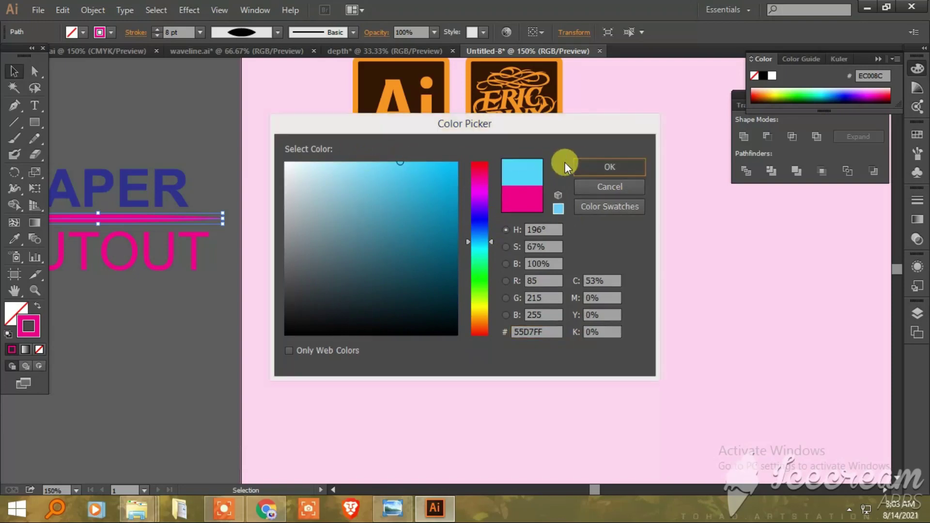
left_click(582, 167)
left_click(116, 320)
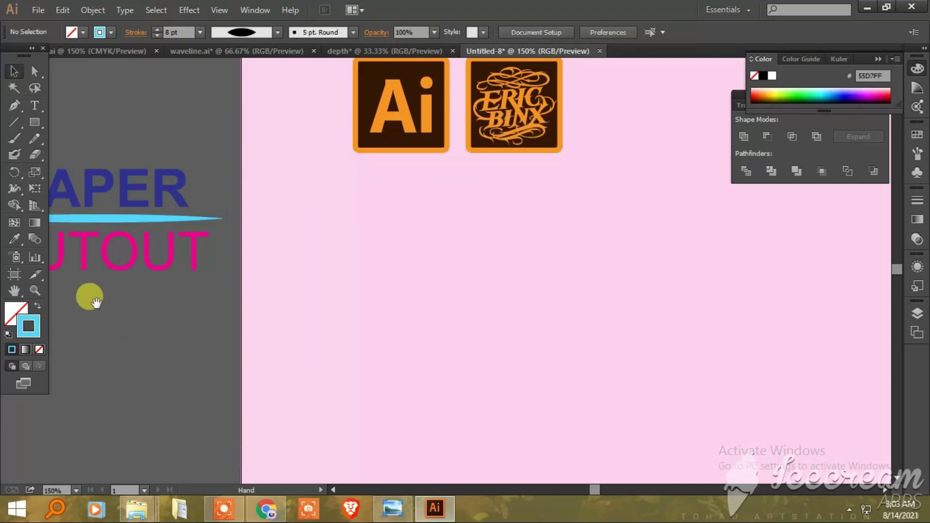
scroll(136, 330, "left", 3)
- Group the title words and divider, then ungroup them again
key("ctrl+a")
right_click(248, 150)
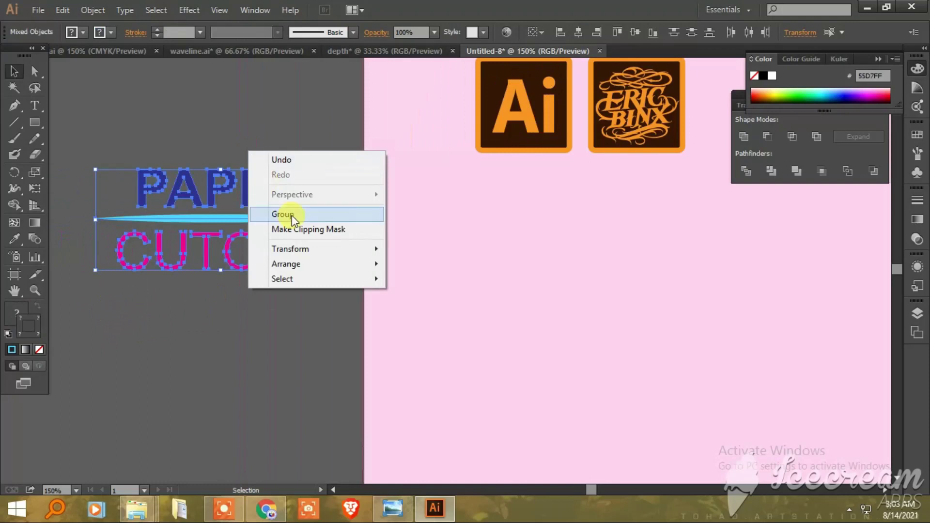
left_click(290, 213)
left_click(170, 282)
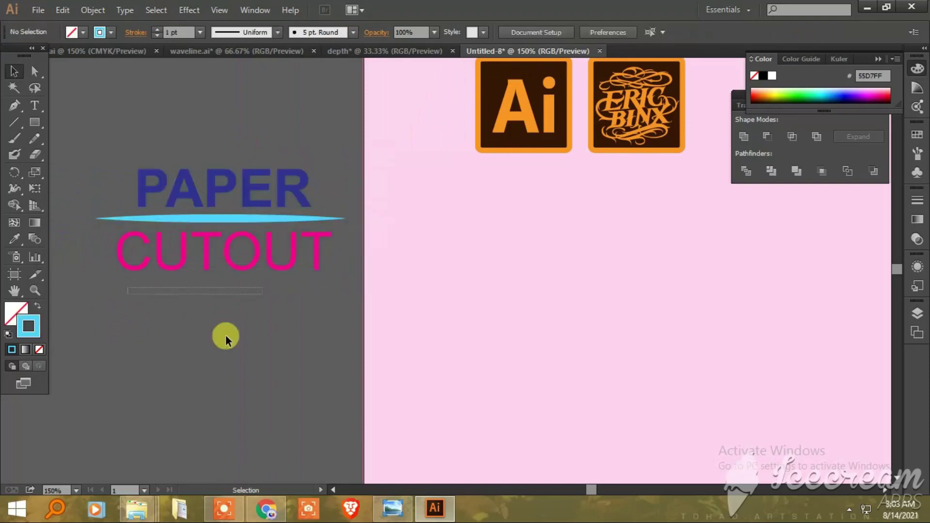
left_click(302, 201)
right_click(286, 186)
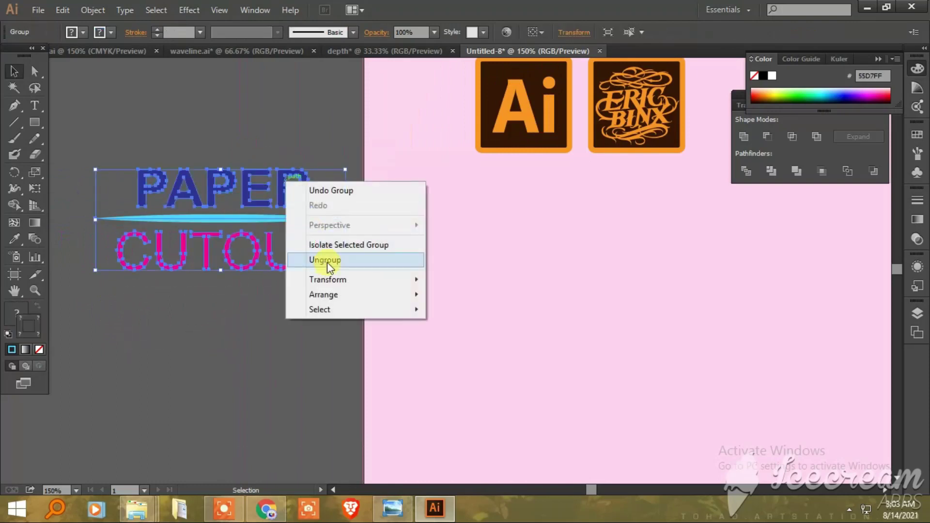
left_click(327, 260)
left_click(126, 284)
- Ungroup the letters and unite CUTOUT and PAPER each into one shape
key("ctrl+a")
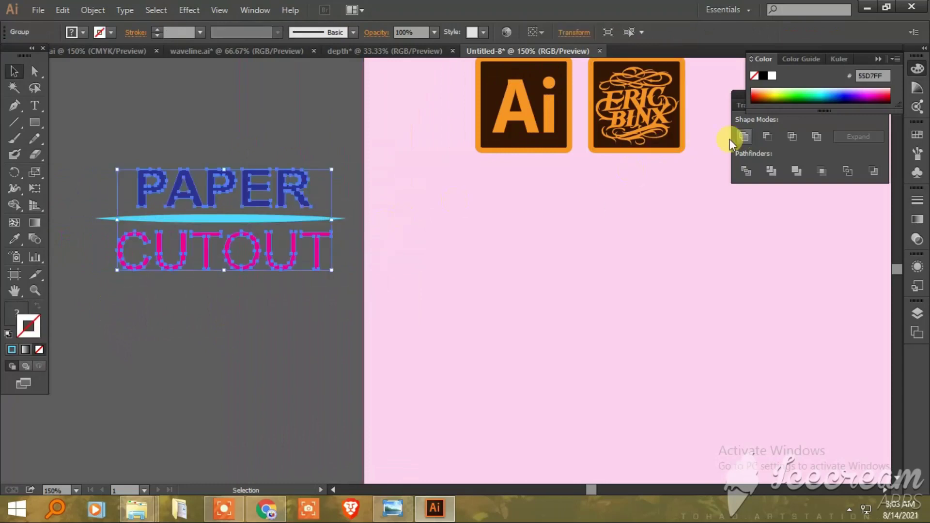
right_click(293, 263)
left_click(323, 346)
left_click_drag(127, 294, 332, 253)
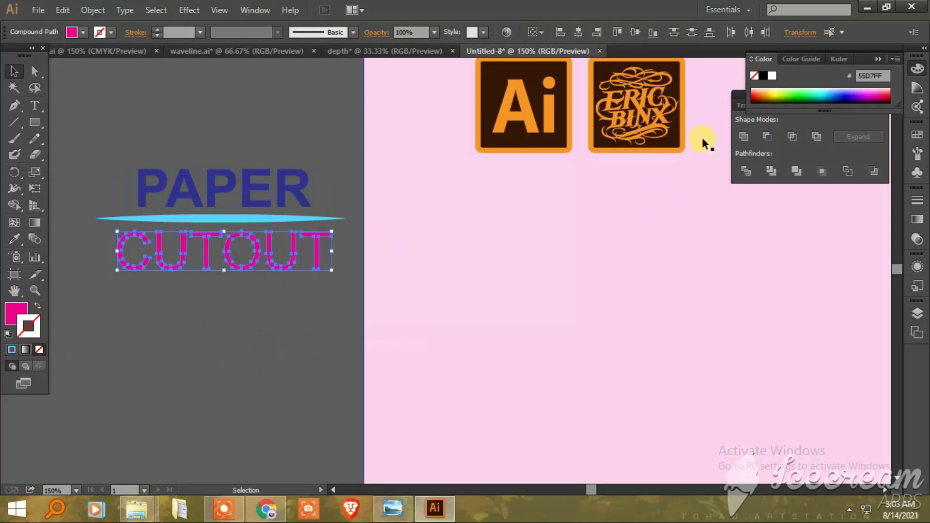
left_click(745, 136)
left_click_drag(331, 185, 322, 200)
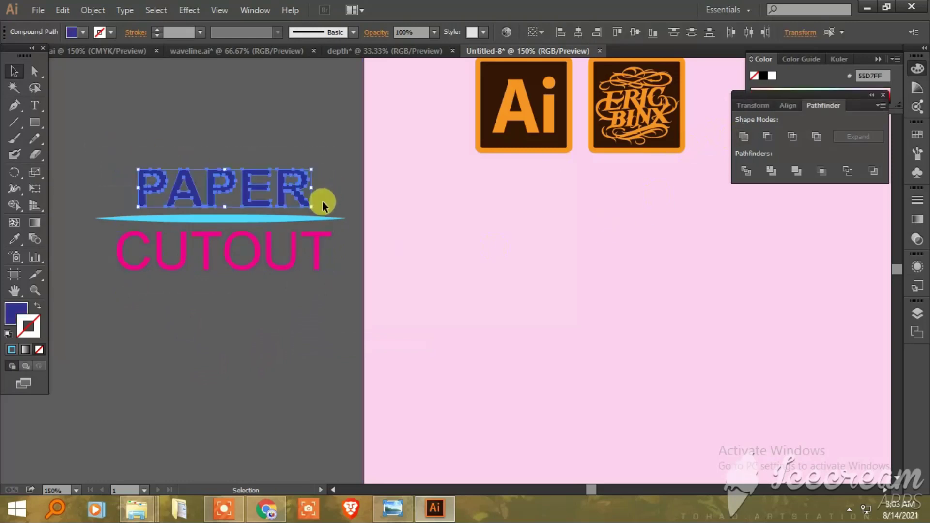
left_click(744, 136)
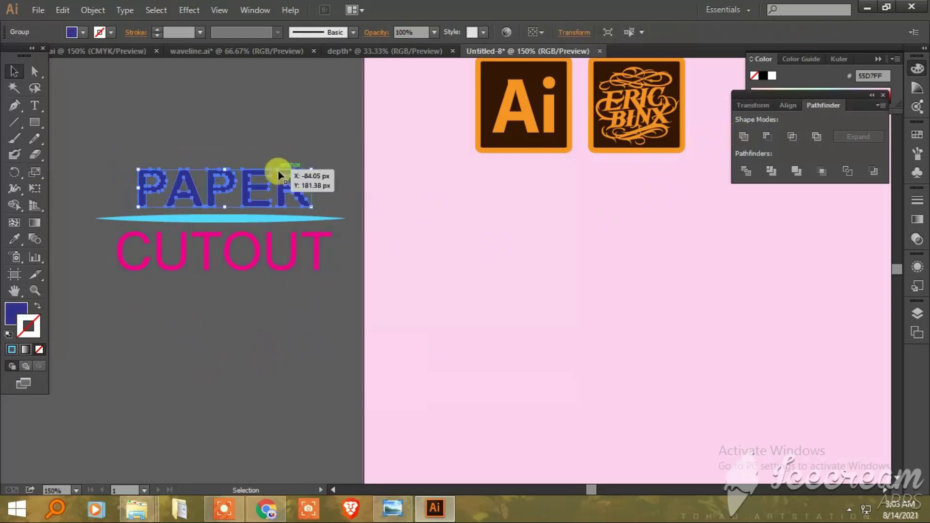
- Stretch PAPER to about 198.77 px wide and group it with the divider and CUTOUT
left_click_drag(315, 190, 332, 197)
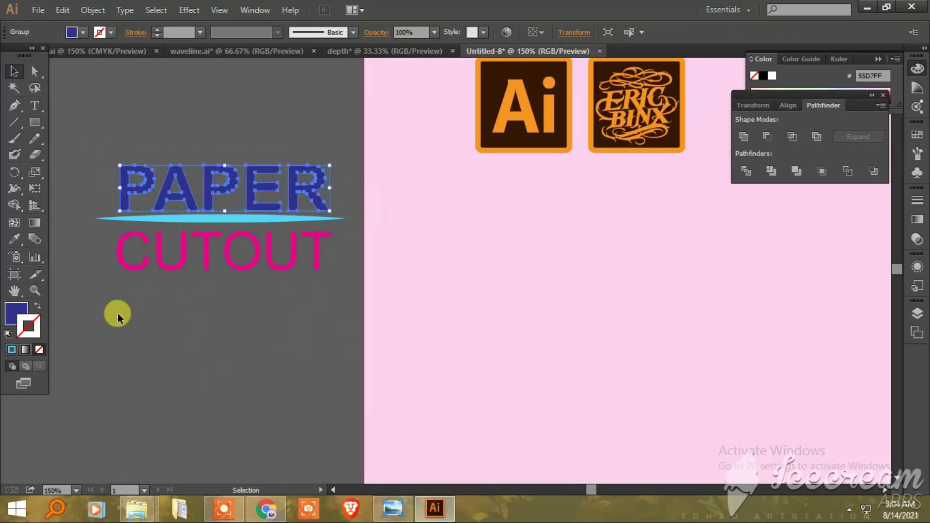
key("Up")
key("Up")
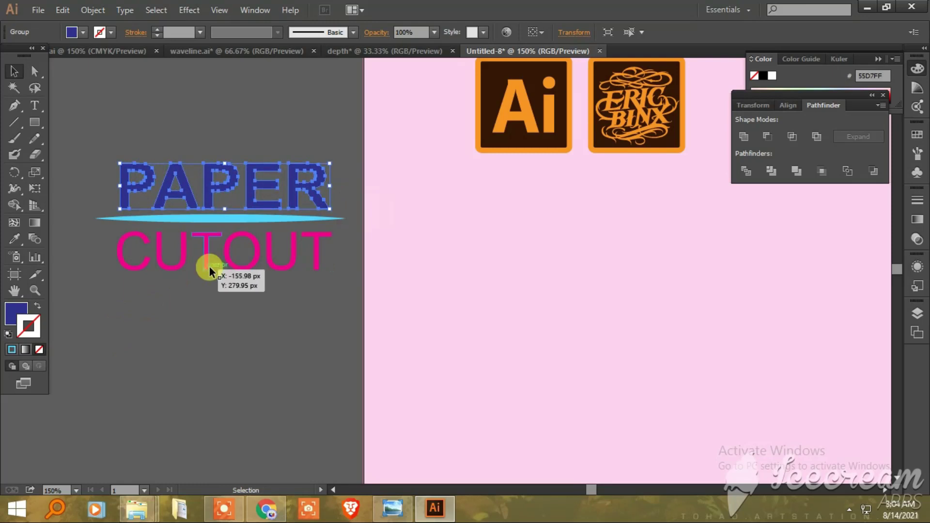
left_click(207, 263)
key("Up")
key("Up")
key("Up")
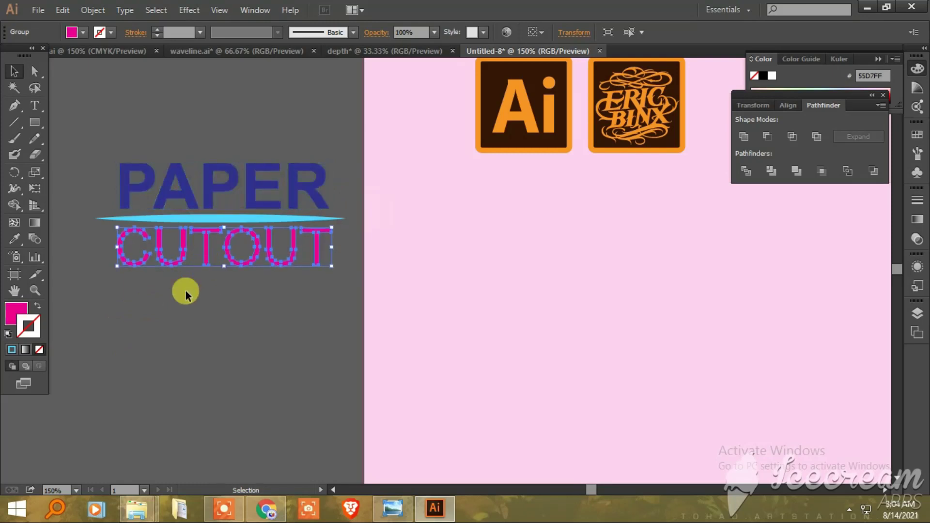
left_click(278, 190, "shift")
right_click(281, 187)
left_click(324, 256)
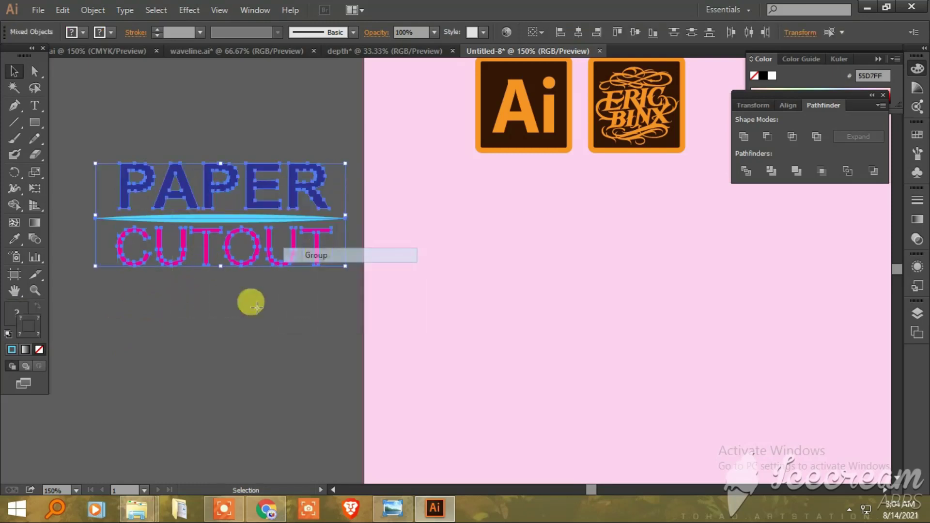
key("ctrl+minus")
key("ctrl+minus")
- Drag the grouped PAPER CUTOUT title onto the artboard
left_click_drag(256, 296, 172, 270)
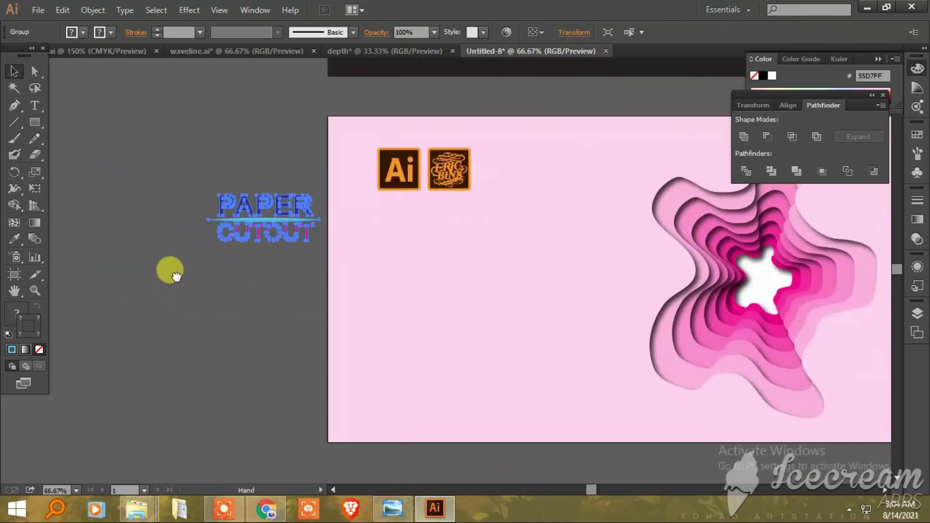
left_click_drag(256, 226, 419, 231)
left_click(272, 268)
left_click_drag(271, 269, 172, 279)
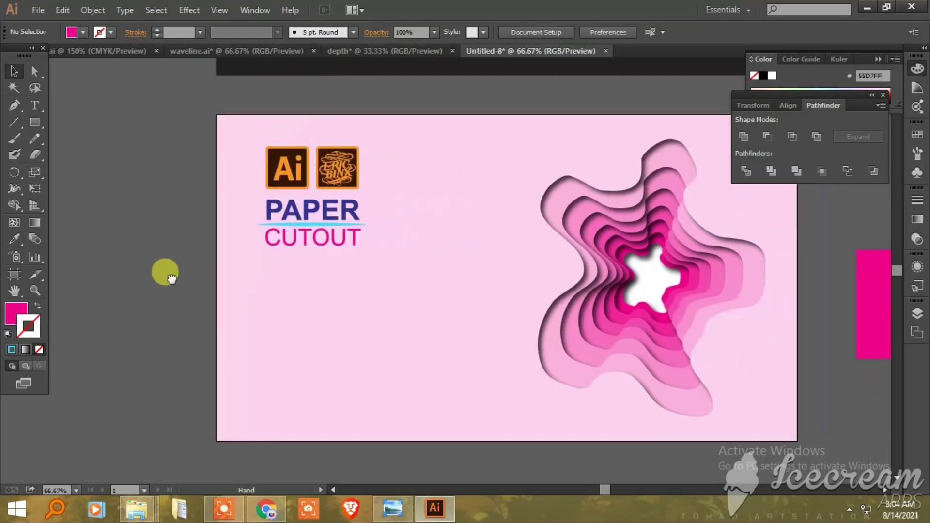
- Move the ERIC BINX logo off the artboard and centre the Ai badge above PAPER
left_click(347, 166)
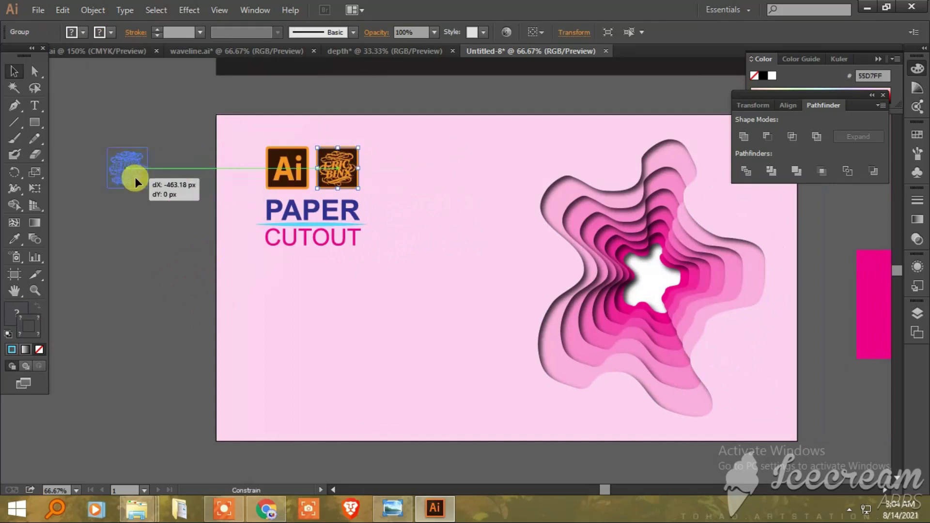
left_click_drag(347, 166, 136, 166)
left_click(347, 150)
left_click_drag(290, 172, 306, 171)
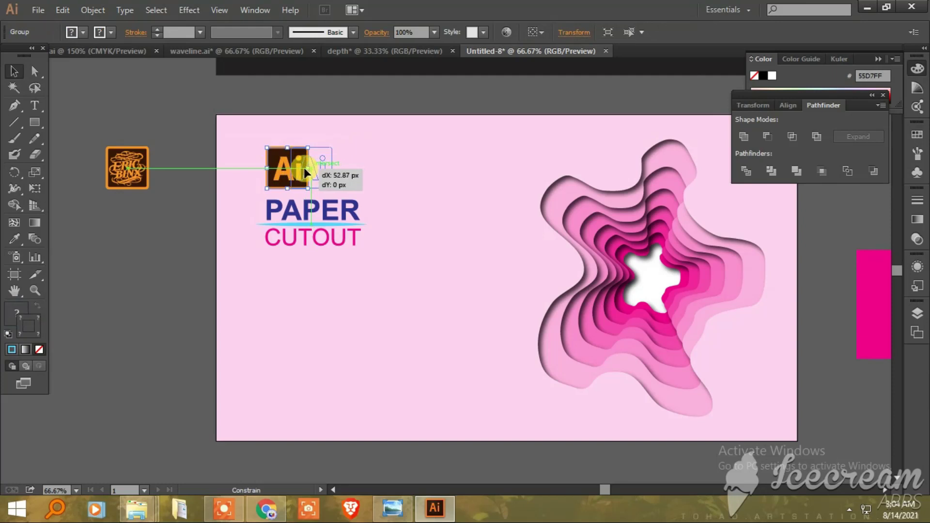
left_click_drag(304, 168, 316, 175)
left_click(133, 246)
left_click(177, 231)
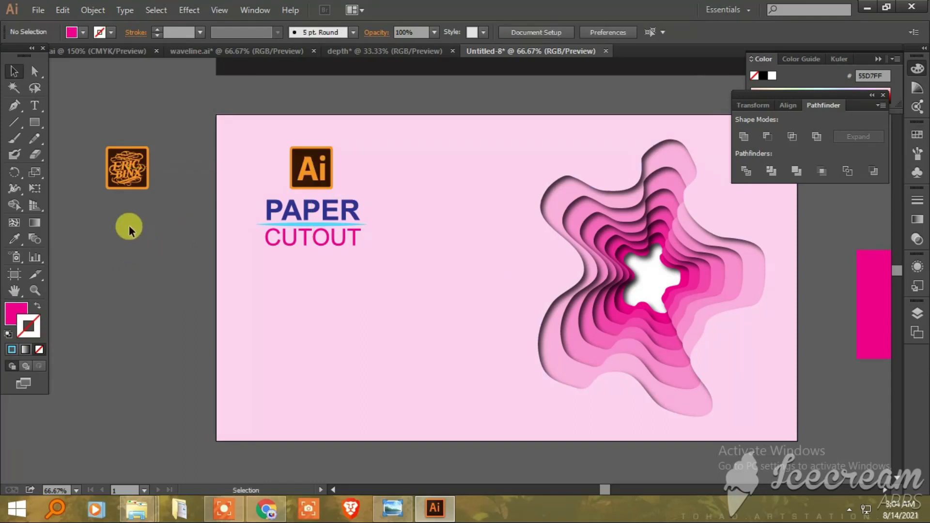
- Ungroup the ERIC BINX logo and delete its dark background square
right_click(113, 178)
left_click(147, 257)
left_click_drag(127, 167, 139, 311)
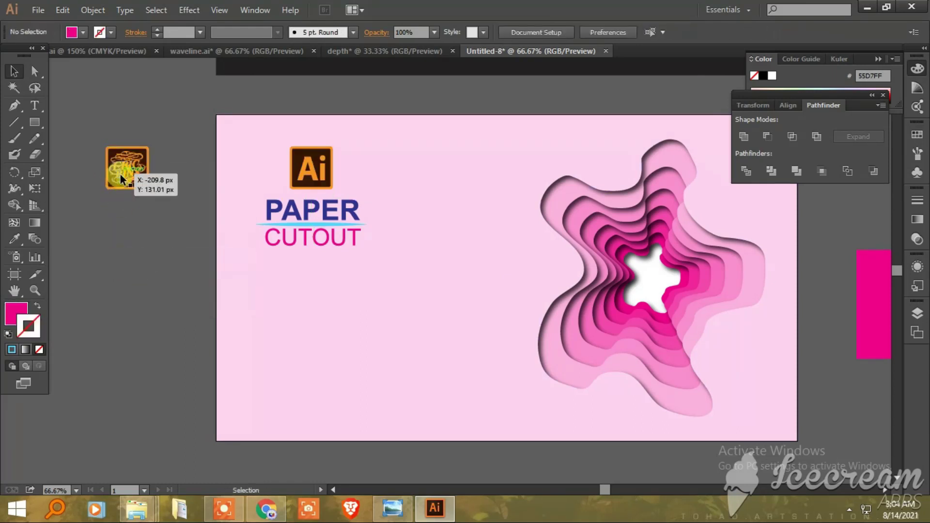
left_click(110, 150)
key("Delete")
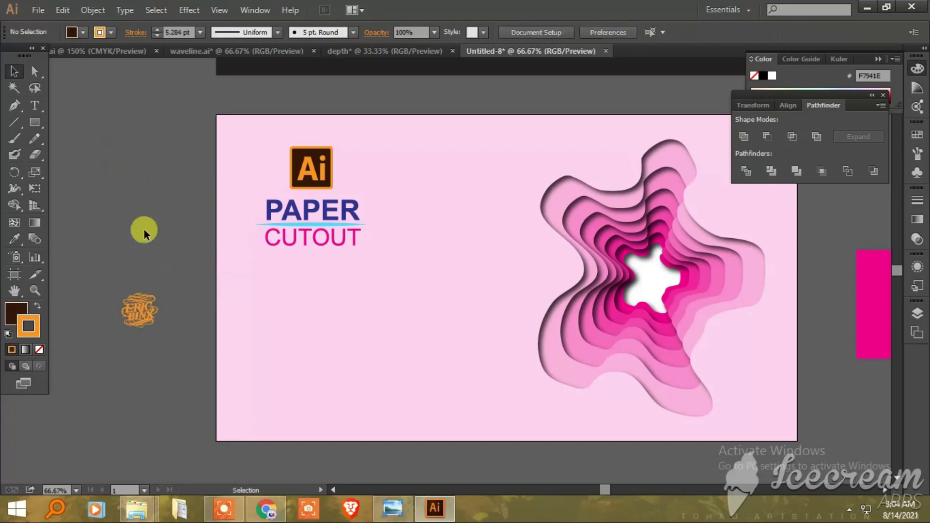
left_click(147, 316)
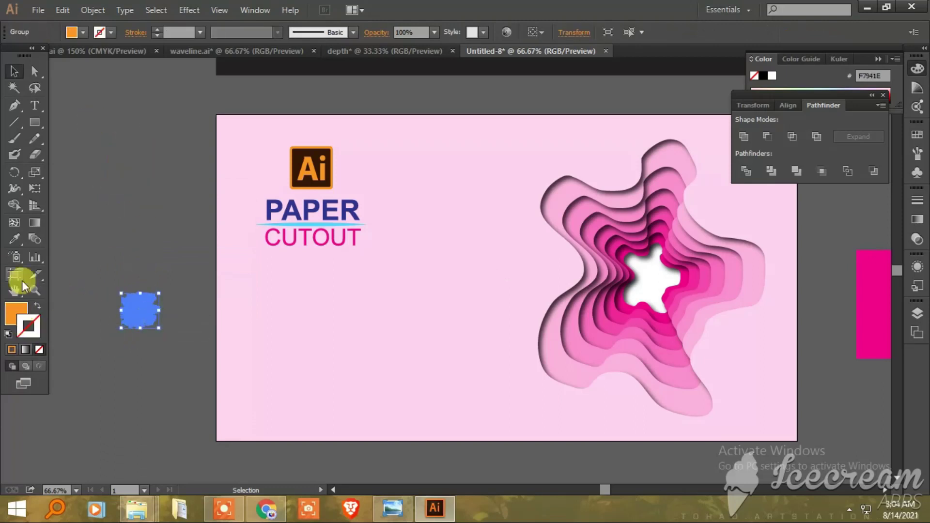
- Sample the pink of the paper-cutout shape onto the lettering
left_click(14, 240)
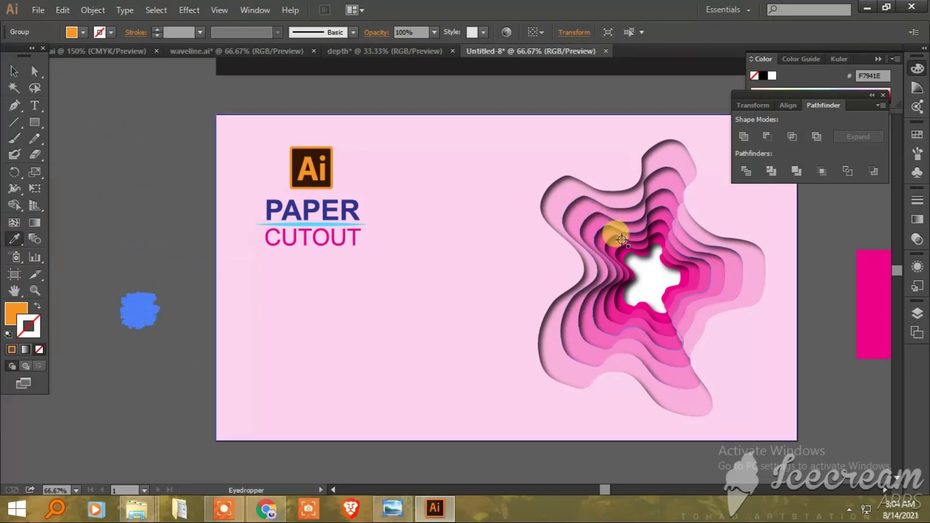
left_click(598, 224)
left_click(14, 71)
left_click(140, 310)
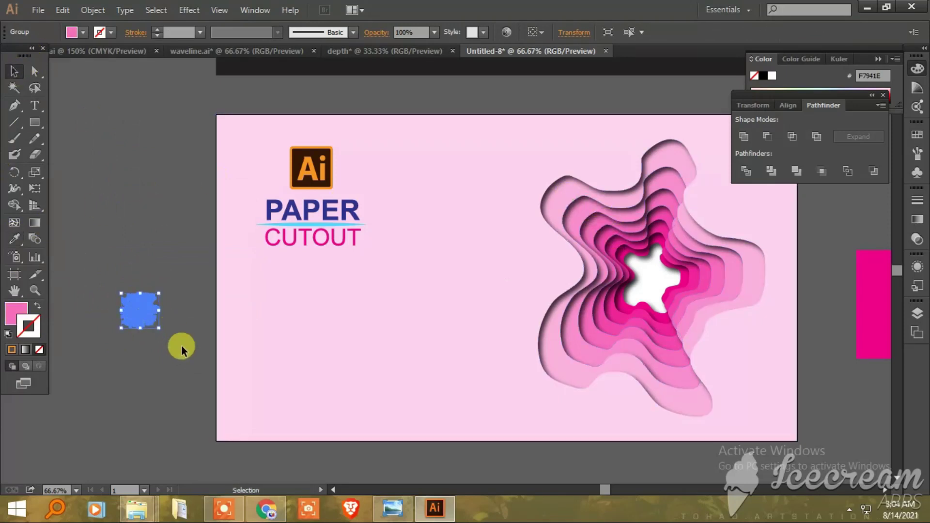
- Fill the lettering cyan 32F2FC, enlarge it, and place it below CUTOUT
left_click(83, 32)
left_click(95, 65)
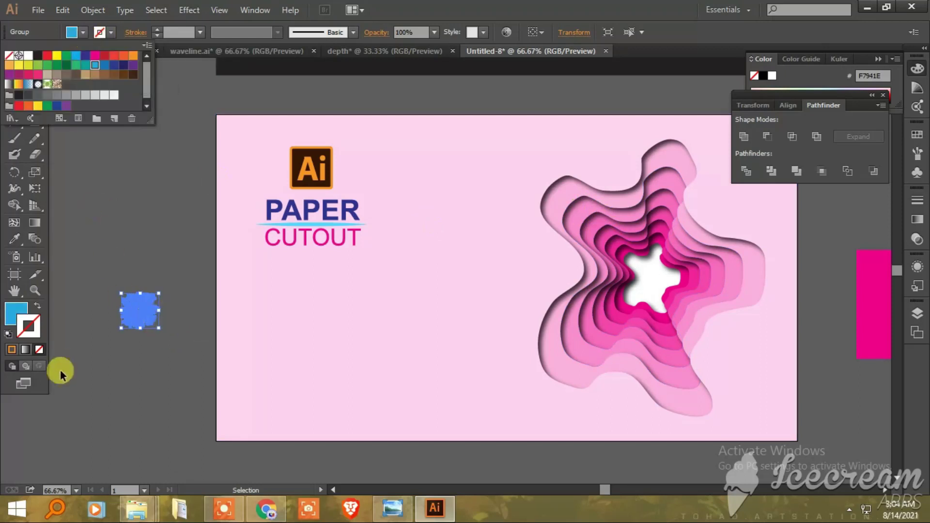
left_click(15, 315)
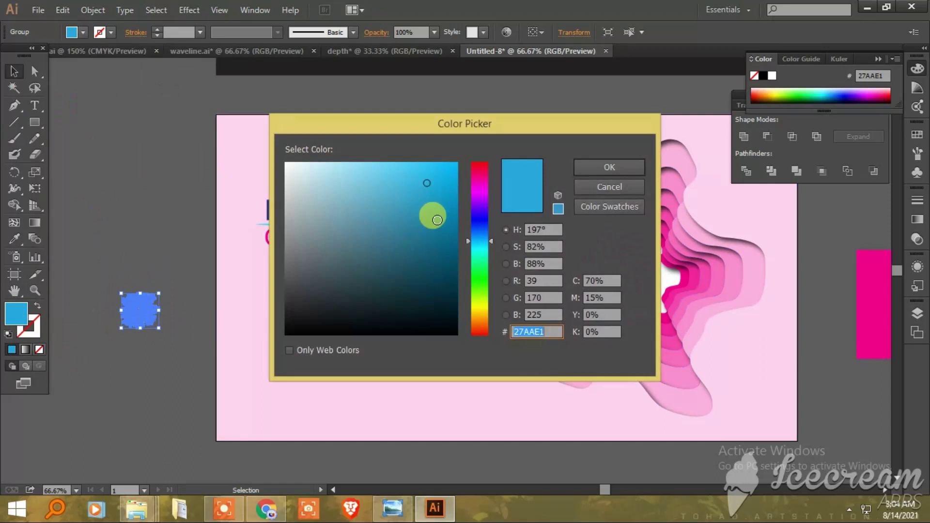
left_click(482, 248)
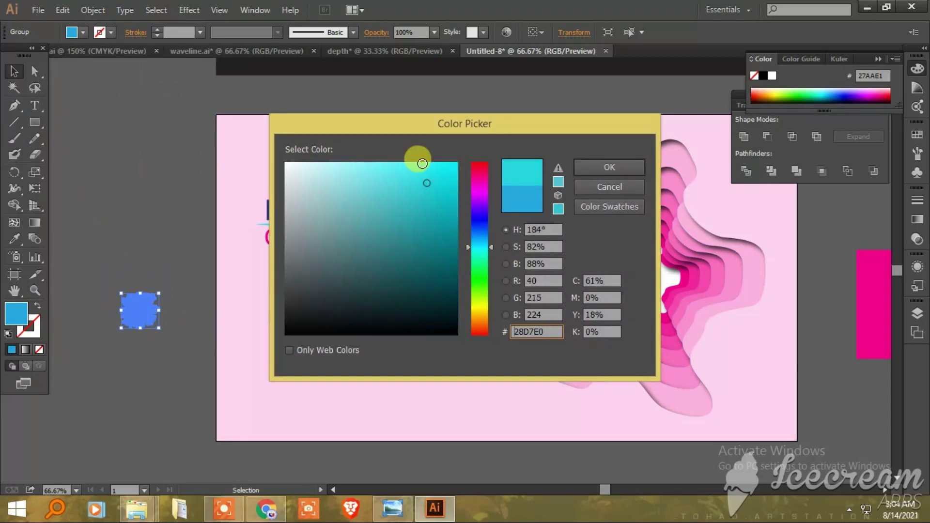
left_click(424, 164)
left_click(586, 167)
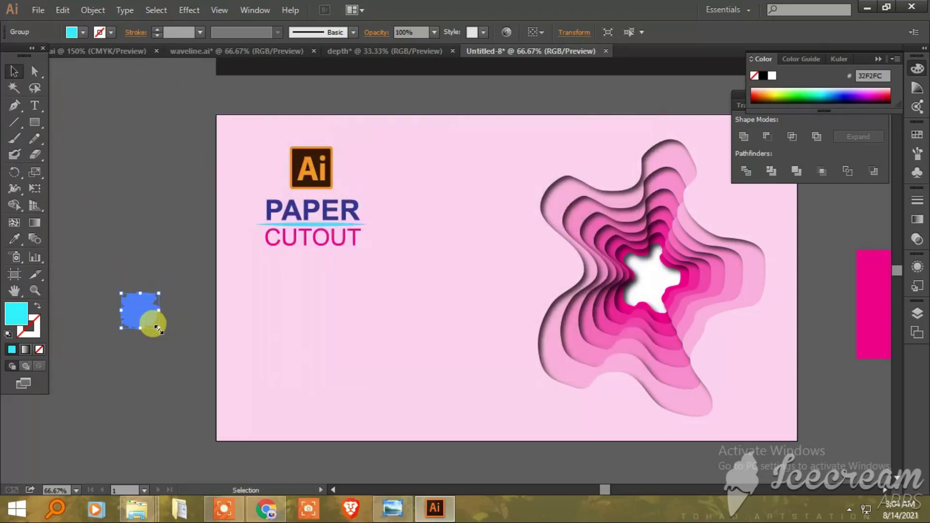
left_click_drag(159, 329, 205, 364)
left_click_drag(167, 324, 338, 327)
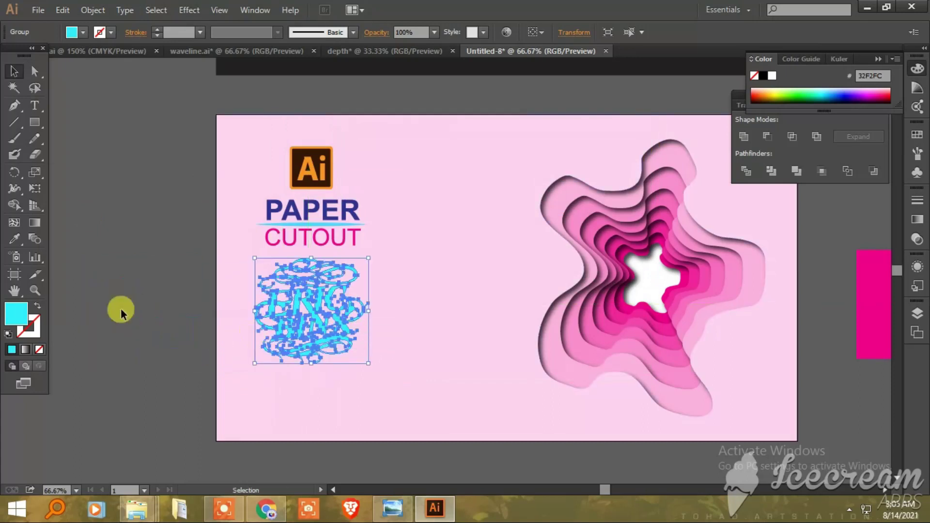
- Add a previewed Stylize Drop Shadow to the cyan ERIC BINX lettering, then deselect and zoom out
left_click(189, 11)
mouse_move(207, 164)
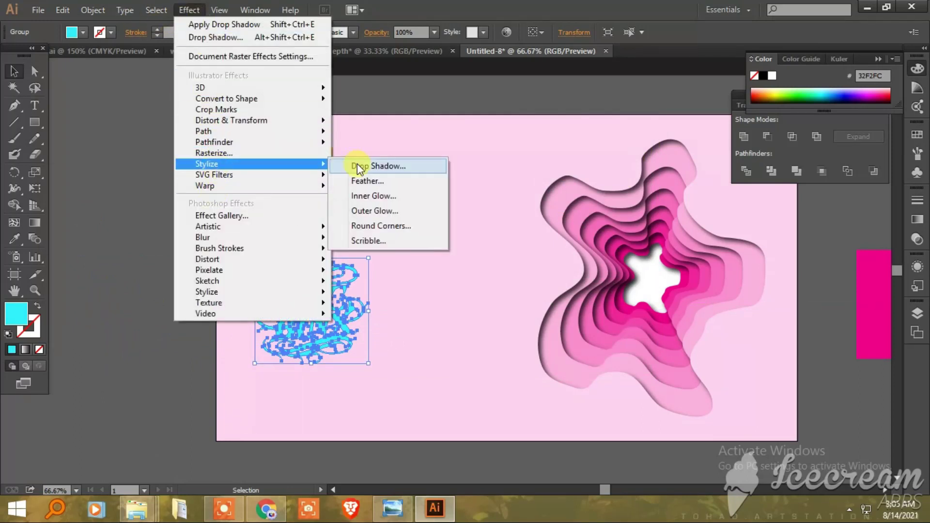
left_click(357, 166)
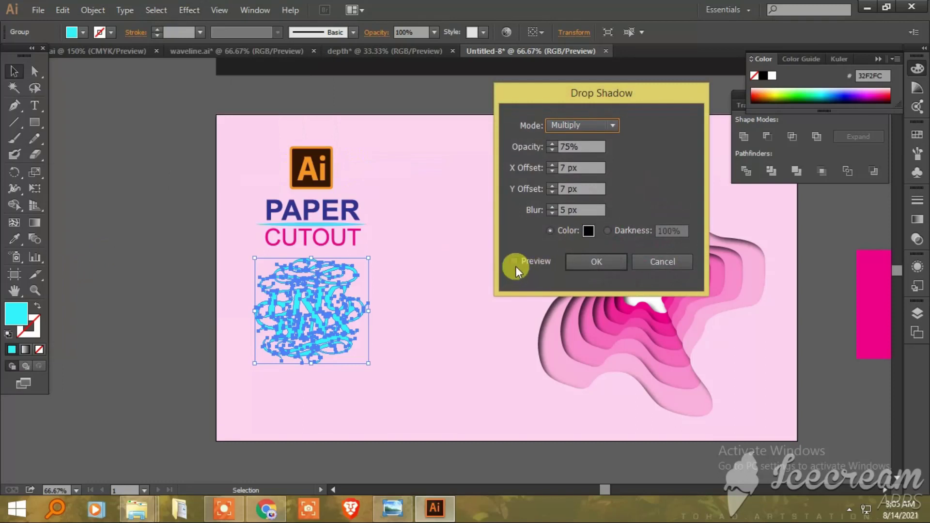
left_click(514, 263)
left_click(612, 262)
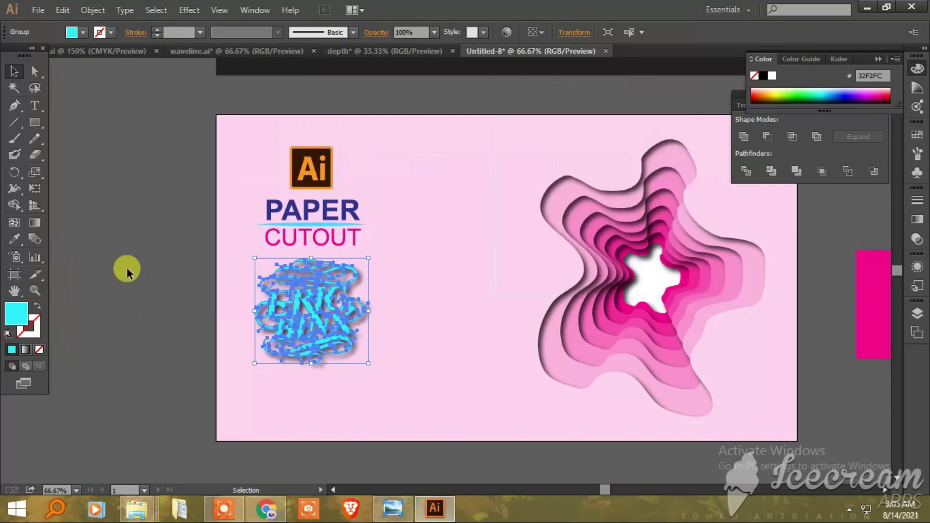
left_click(126, 268)
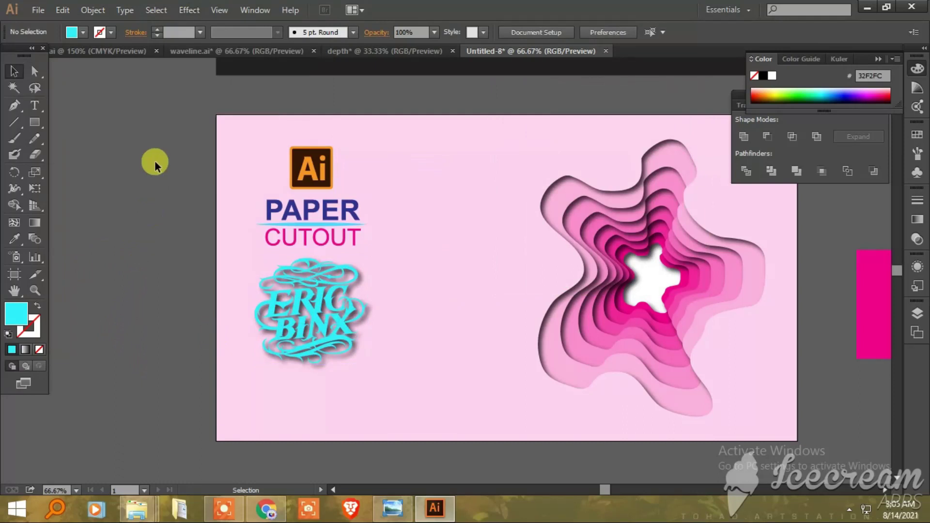
key("ctrl+minus")
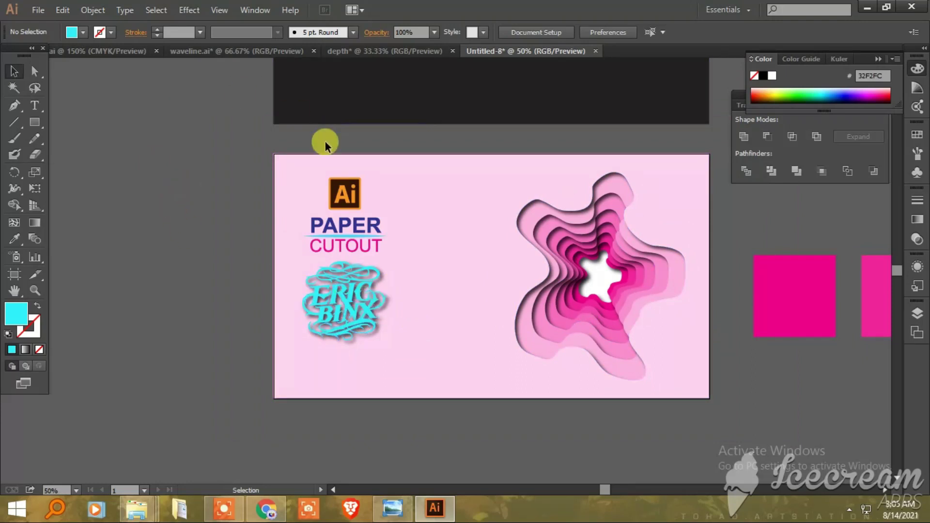
- Delete the dark rectangle lying above the artboard
left_click(38, 10)
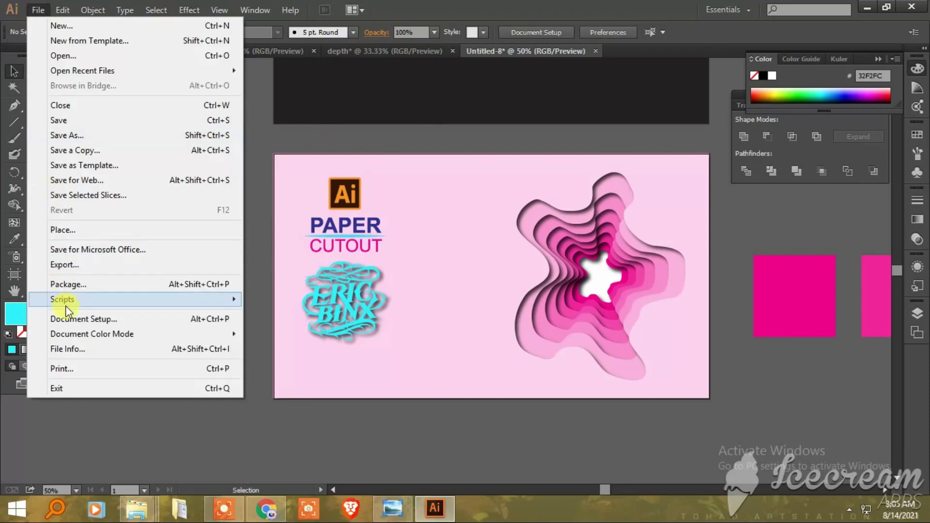
left_click(221, 517)
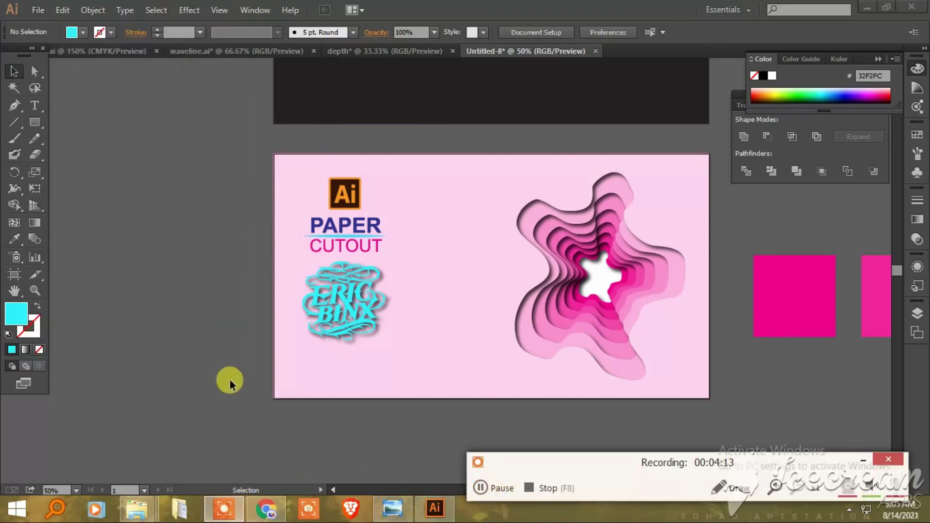
left_click_drag(636, 325, 550, 388)
left_click_drag(147, 111, 618, 144)
key("Delete")
- Delete the row of seven pink squares beside the artboard and return to the poster
mouse_move(693, 277)
left_mouse_down()
mouse_move(505, 248)
mouse_move(873, 368)
left_mouse_up()
left_click_drag(826, 395, 538, 382)
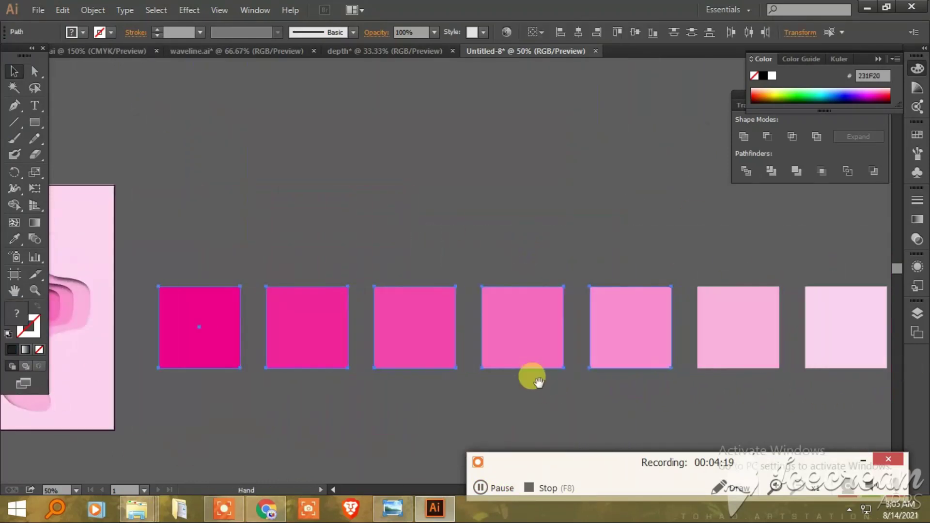
left_click_drag(104, 208, 822, 373)
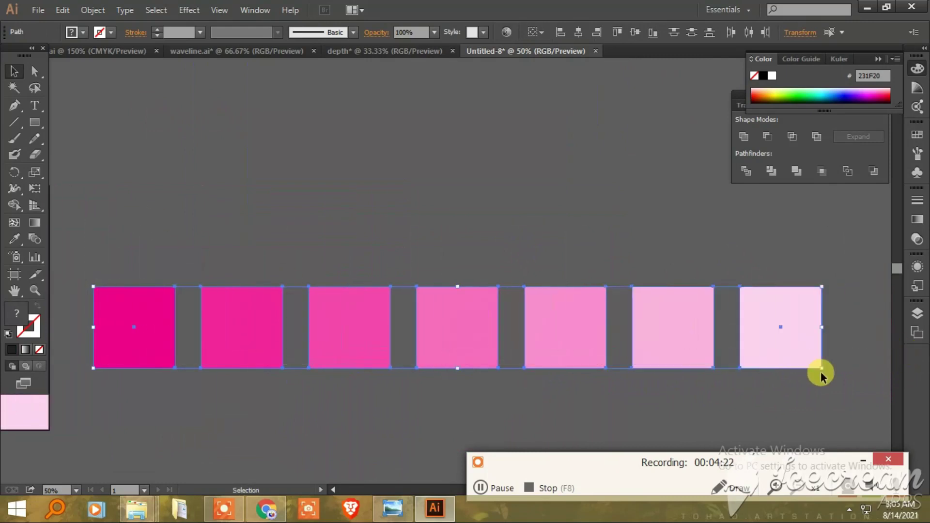
key("Delete")
mouse_move(243, 301)
left_mouse_down()
mouse_move(308, 355)
mouse_move(439, 359)
left_mouse_up()
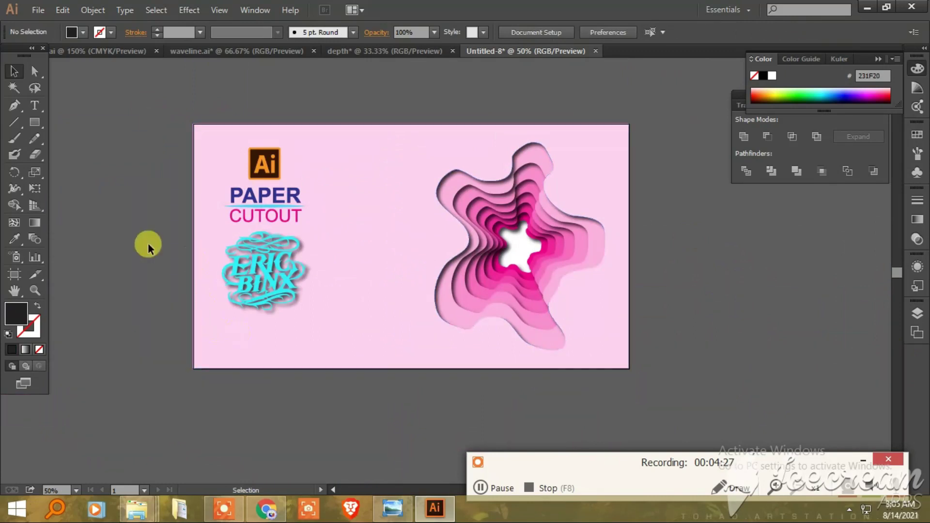
- Export the artboard to the Desktop as JPEG 'CUTOUT PAPER' (RGB, quality 5, 150 ppi)
left_click(38, 9)
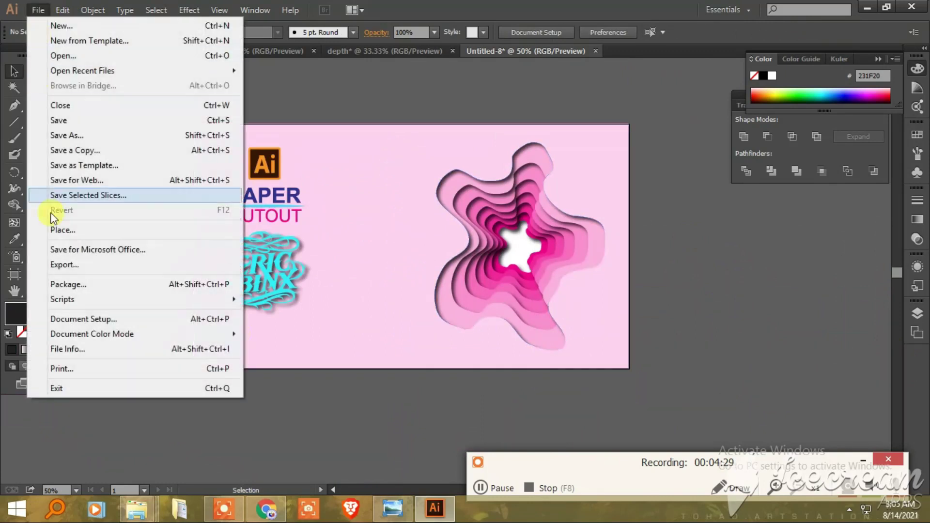
left_click(61, 265)
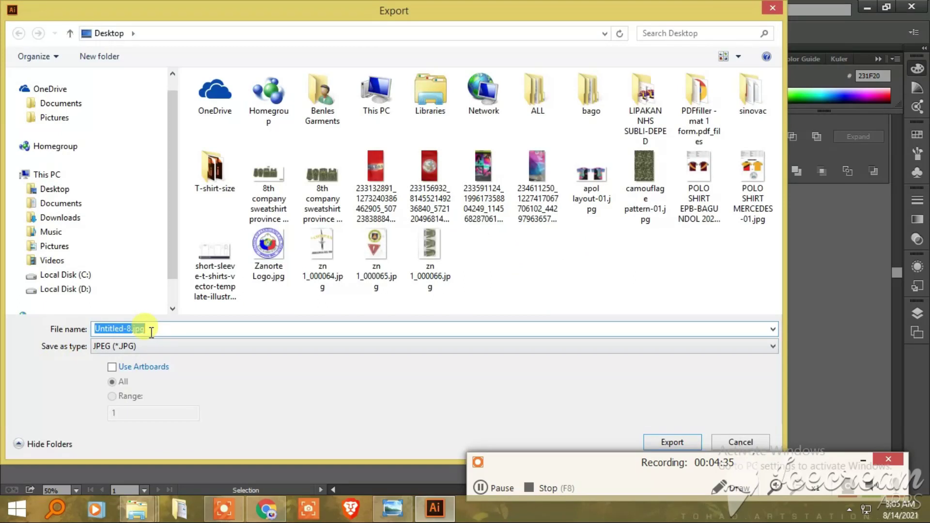
type("CUTOUT PAPER")
left_click(112, 367)
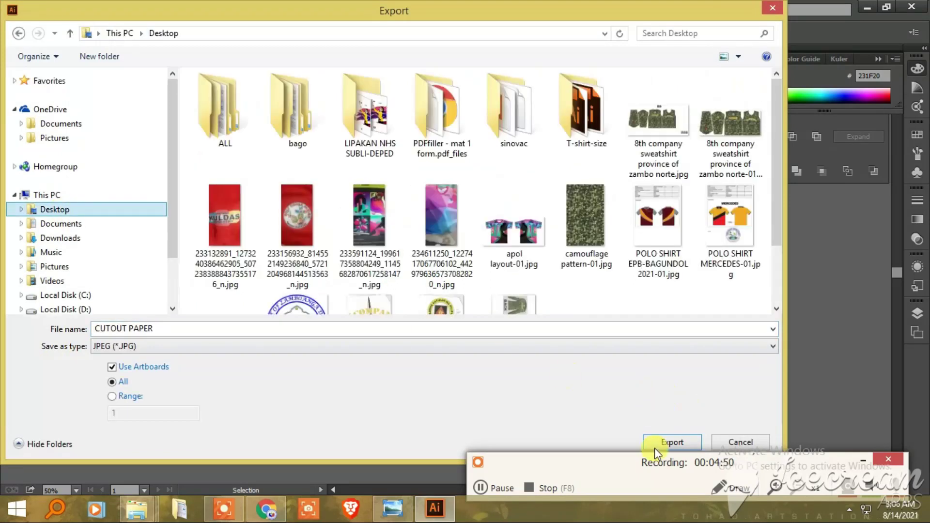
left_click(655, 446)
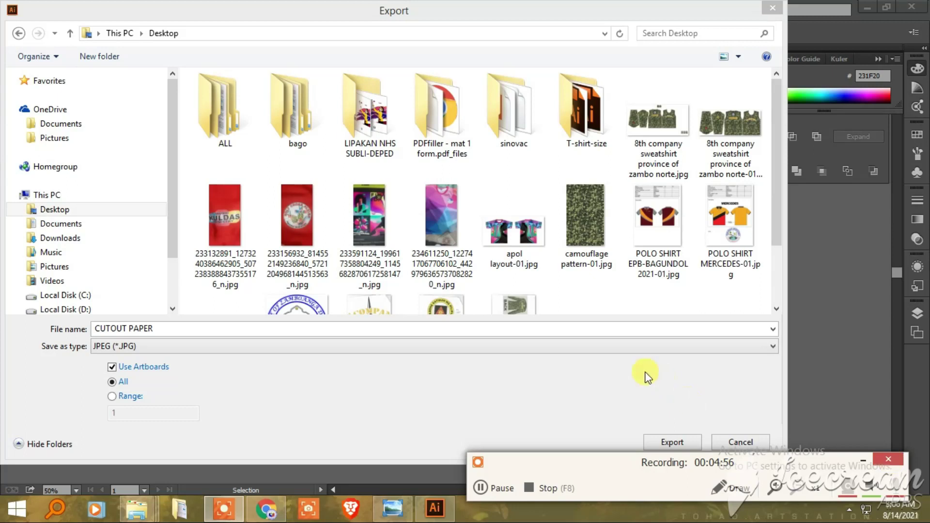
left_click(856, 464)
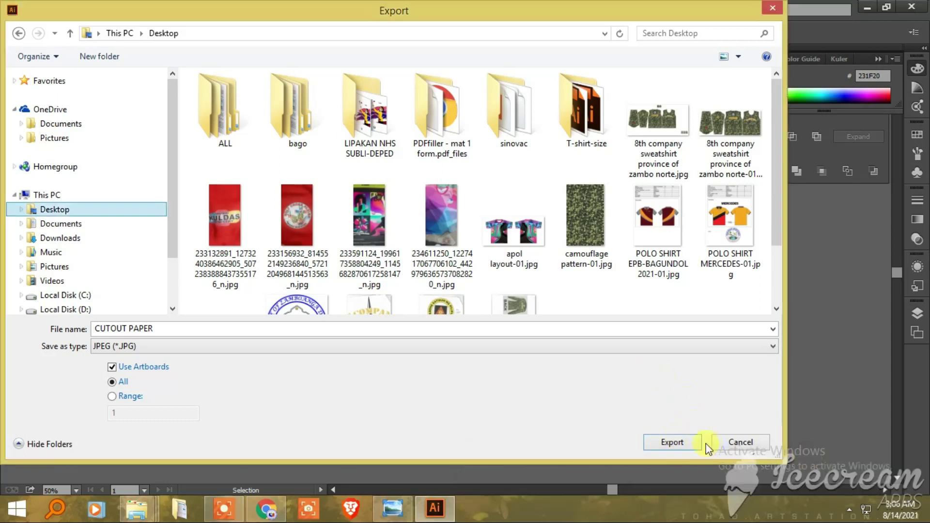
left_click(674, 442)
left_click(531, 362)
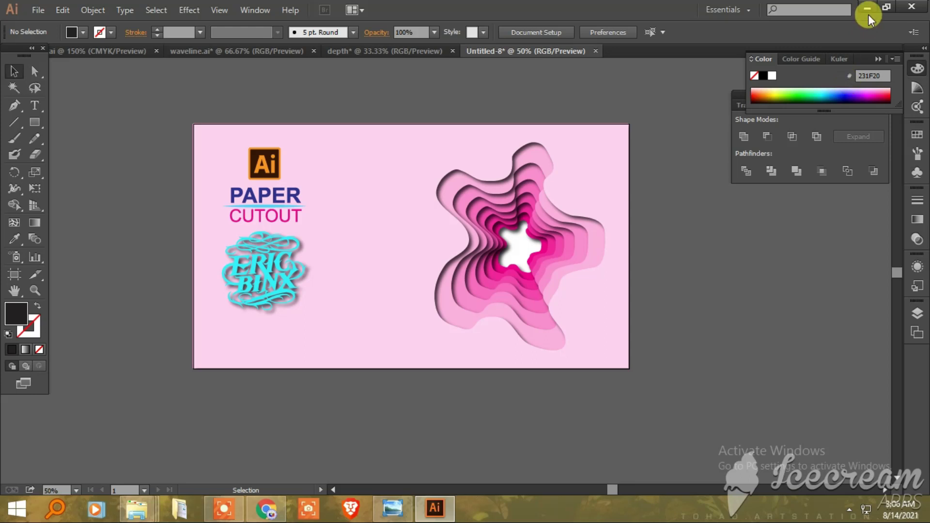
left_click(228, 510)
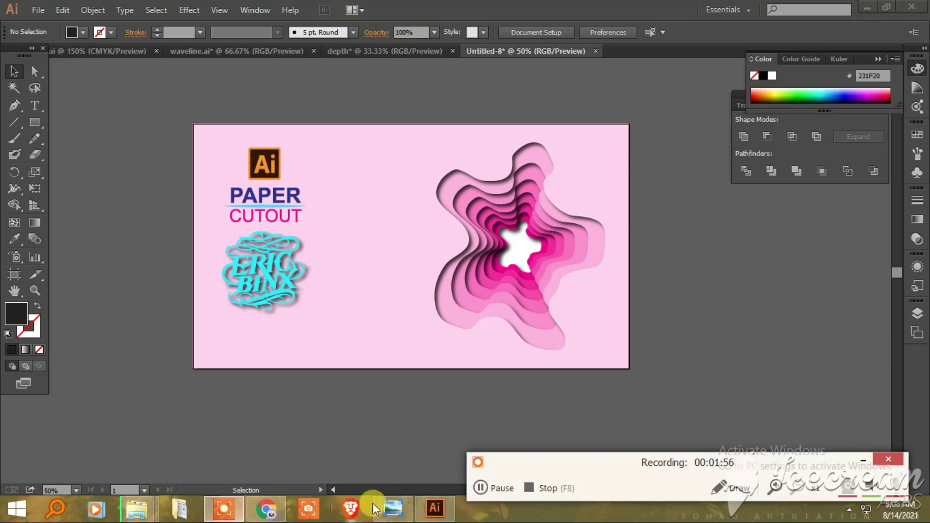
left_click(480, 488)
left_click(863, 459)
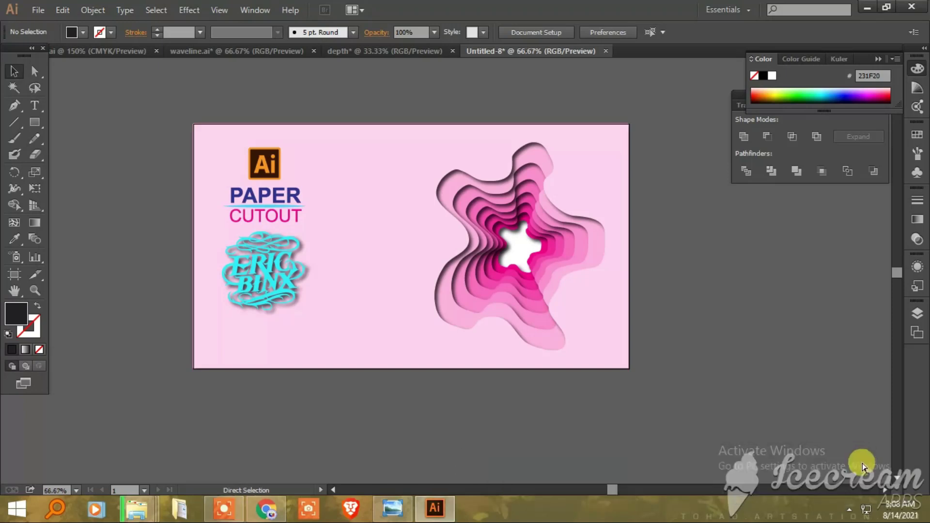
key("ctrl+plus")
key("ctrl+plus")
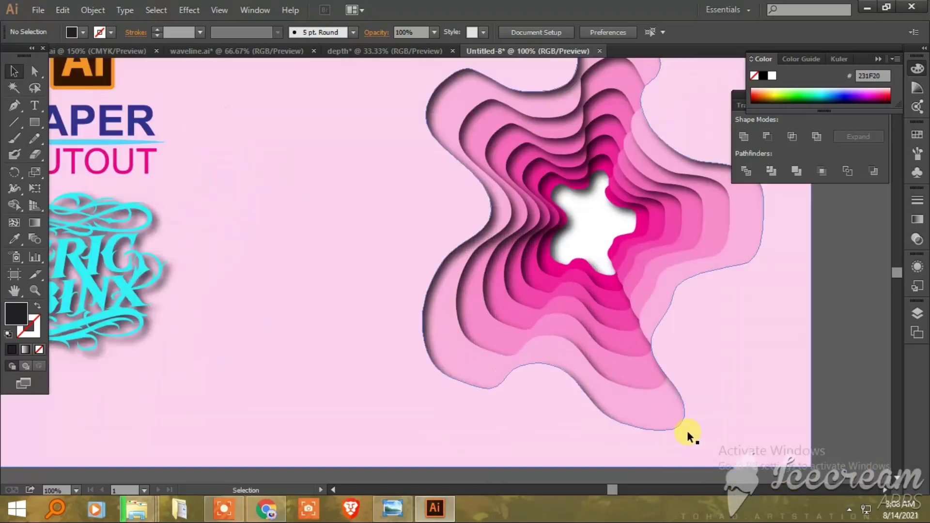
key("ctrl+minus")
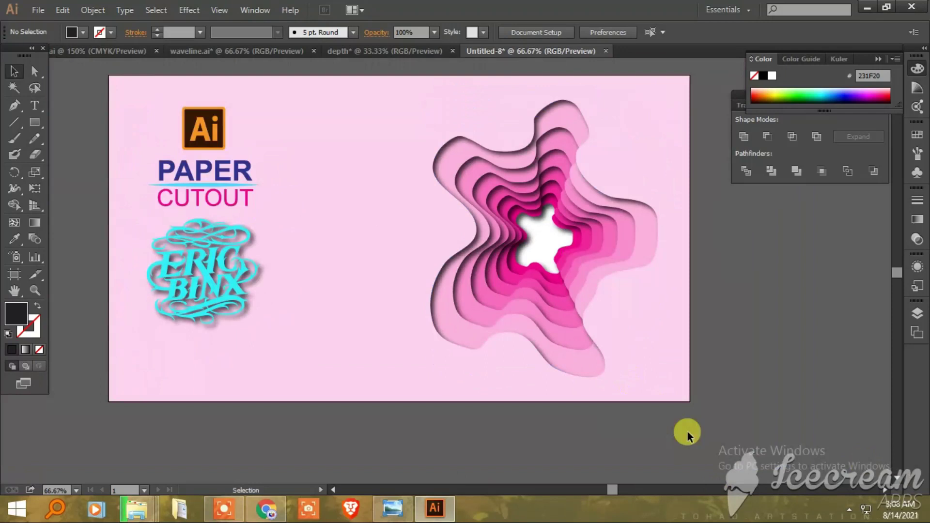
scroll(524, 335, "up", 1)
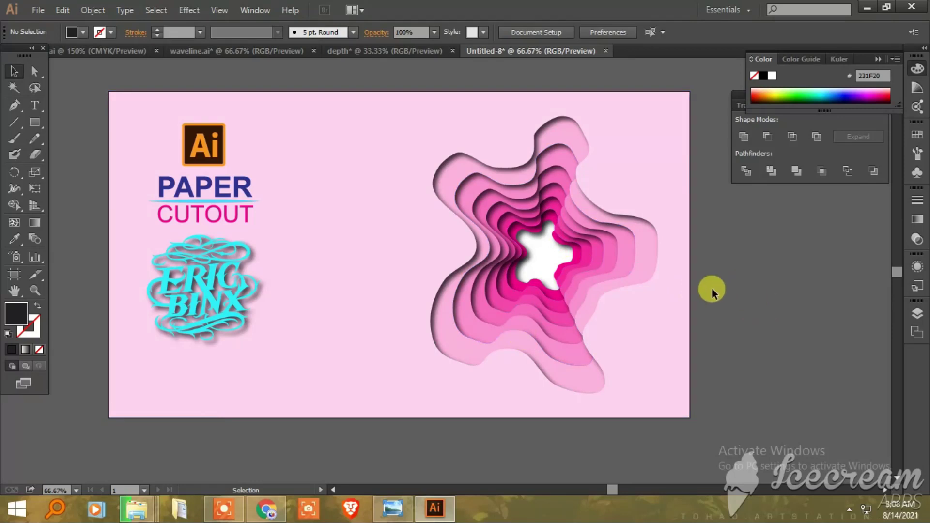
left_click(223, 507)
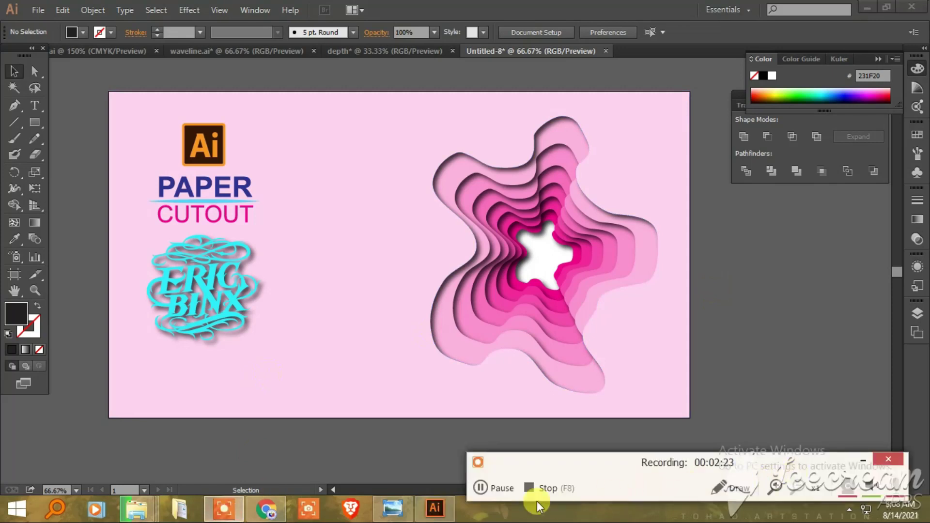